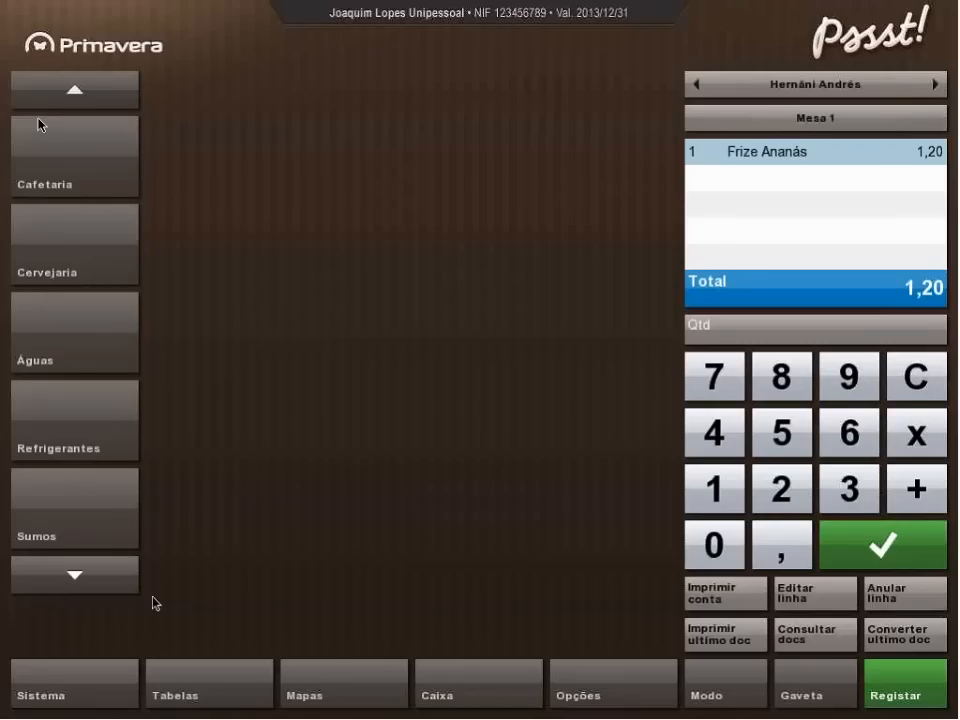
Add a Kinder from the Chocolates family to the Mesa 1 order.
click(92, 578)
click(92, 580)
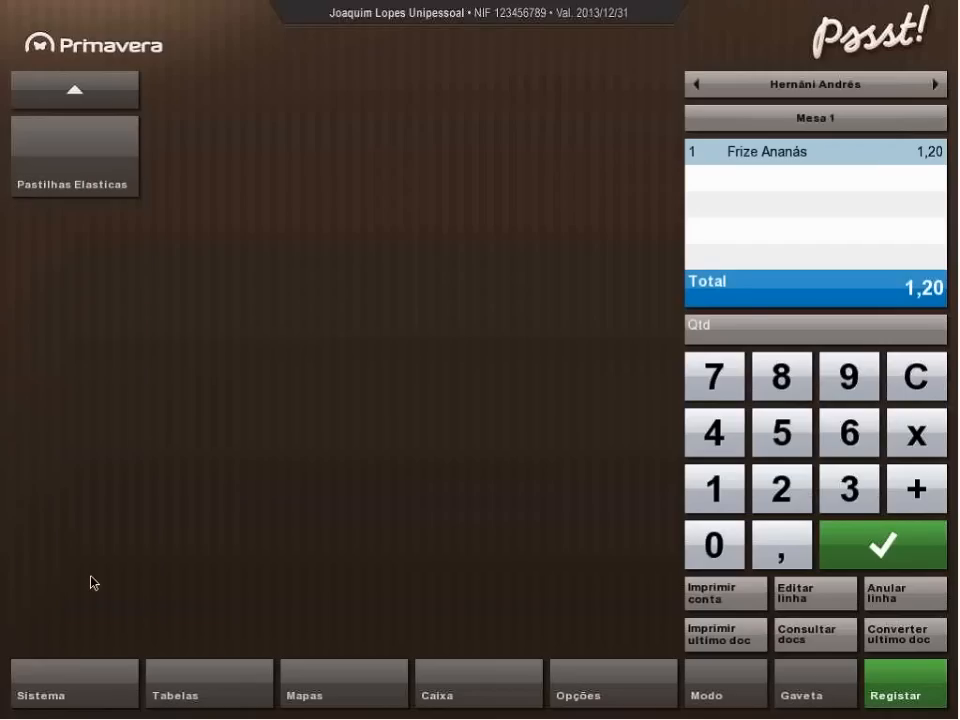
click(89, 98)
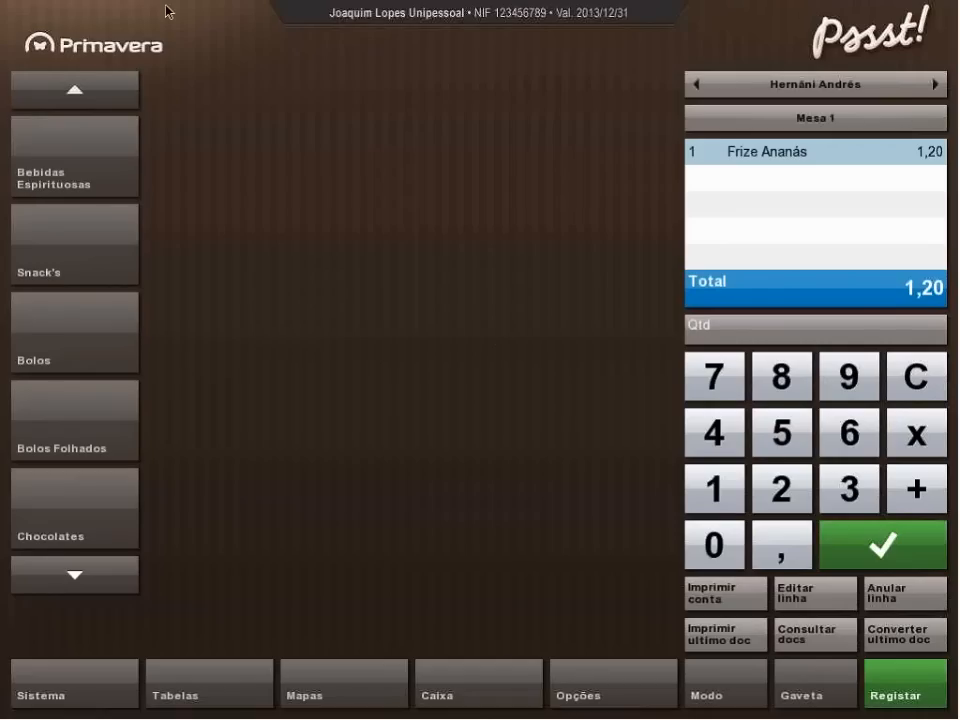
click(73, 270)
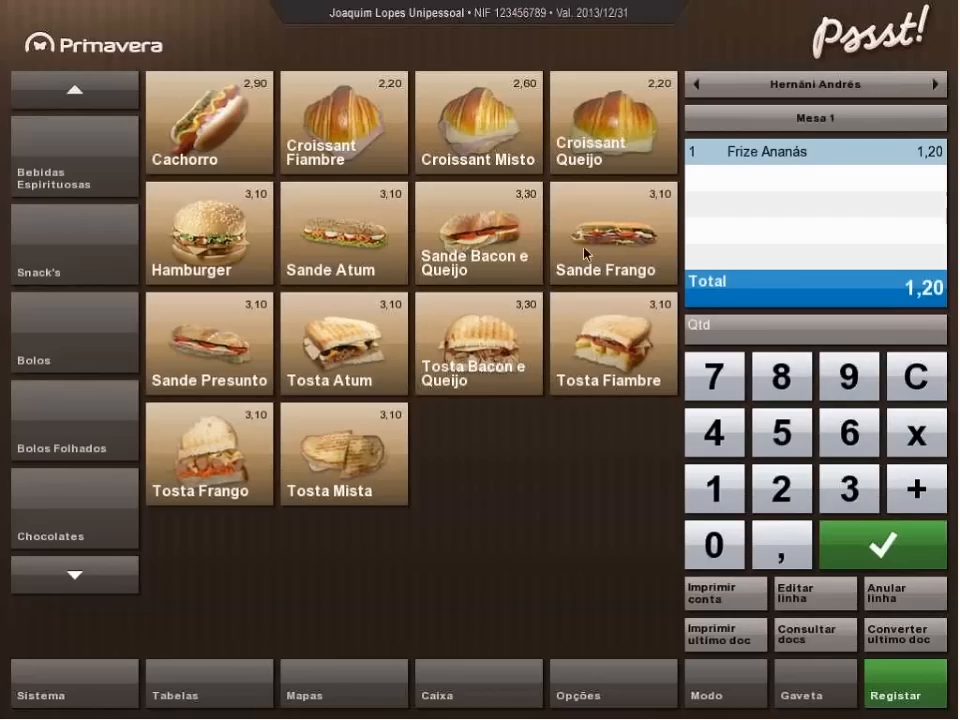
click(55, 531)
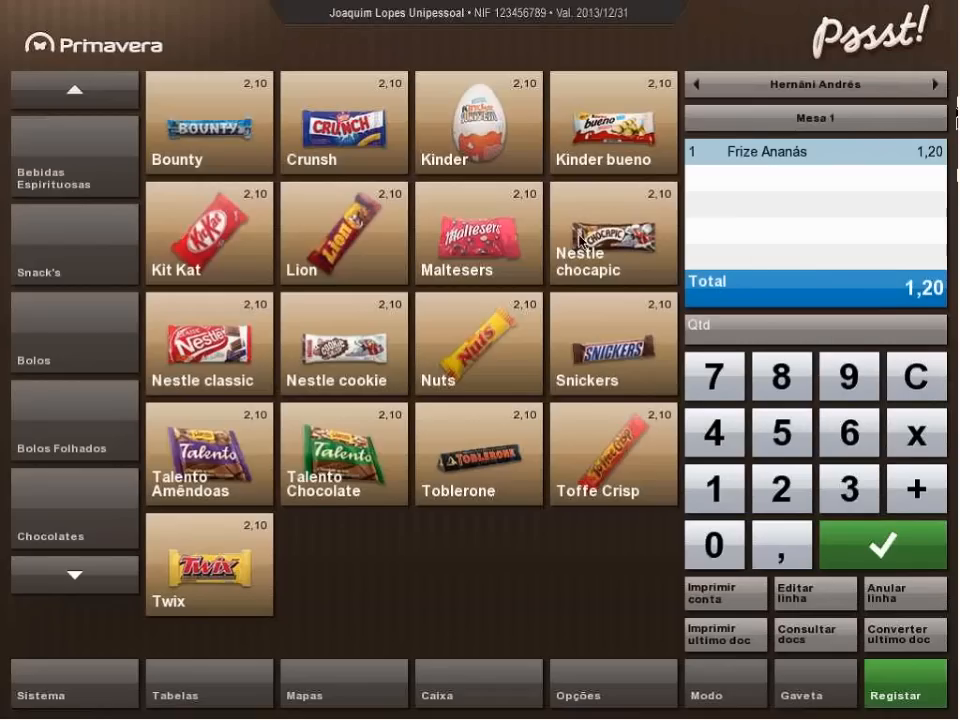
click(486, 148)
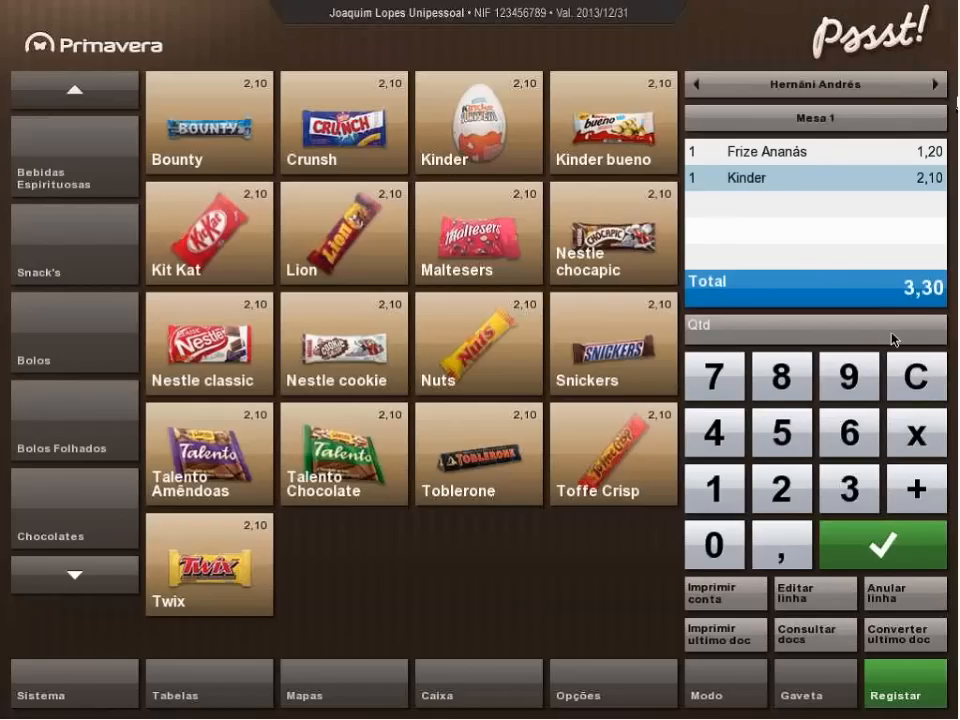
Check the Kinder line's observations without adding any, and set the line's quantity to 2.
click(816, 180)
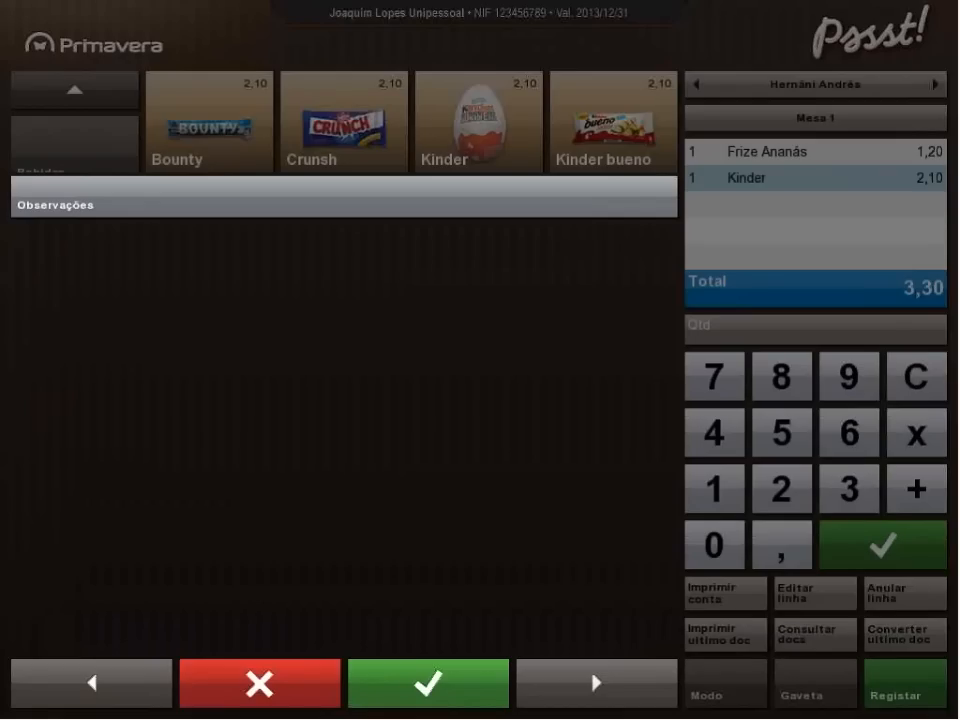
click(452, 692)
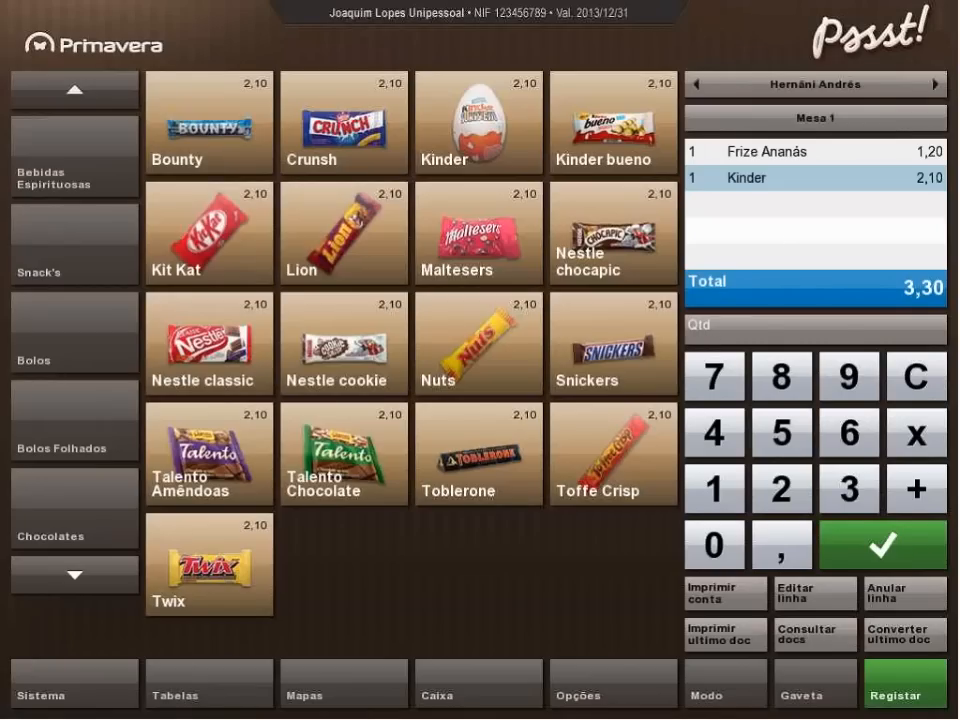
click(780, 489)
click(893, 552)
Look up "bolo" by designation in the article table via code entry and add Bolo Arroz to the order.
click(937, 334)
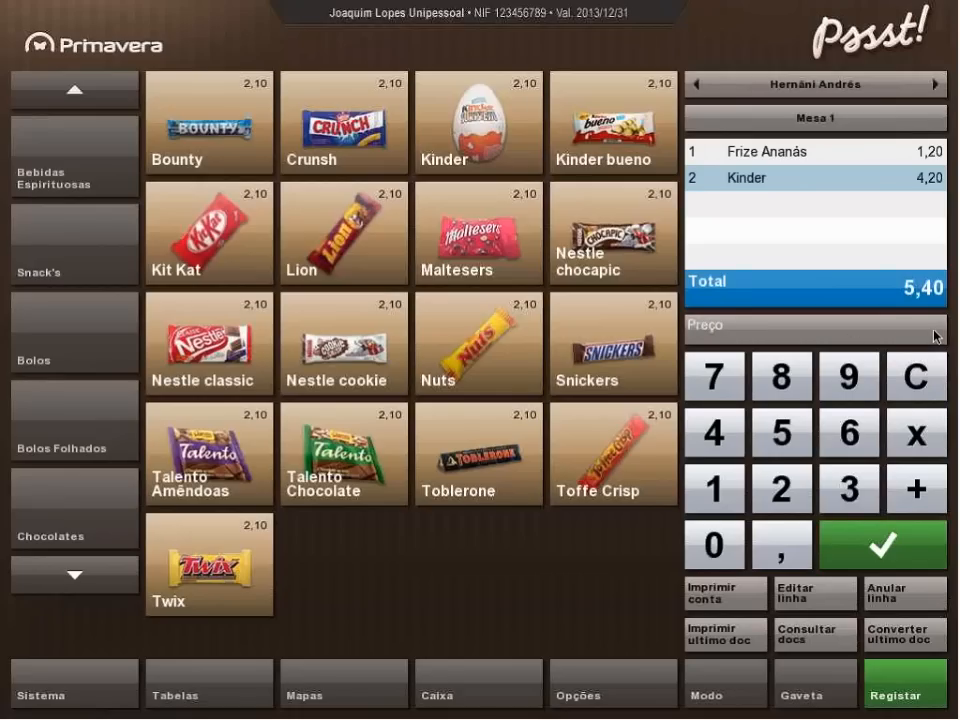
click(810, 336)
click(820, 335)
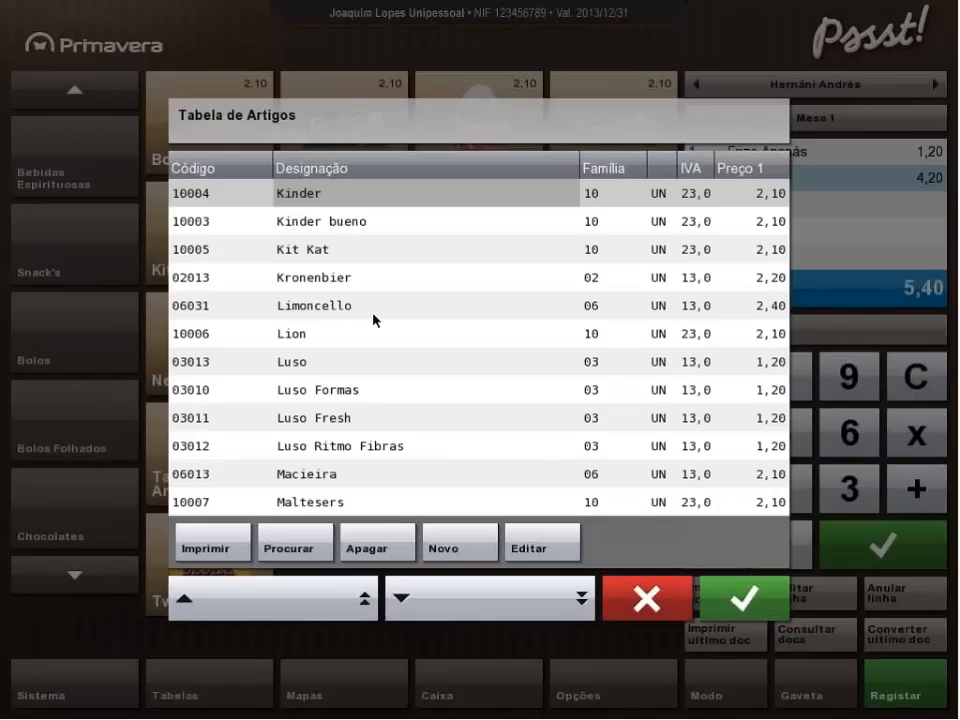
scroll(373, 314, down, 10)
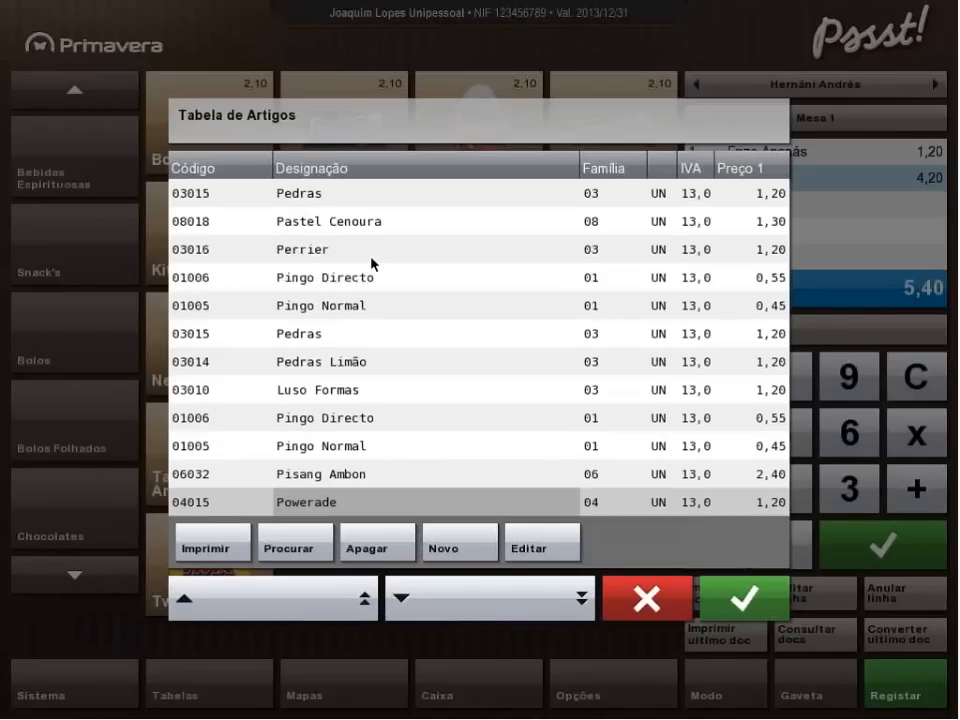
scroll(373, 264, down, 5)
scroll(388, 352, up, 5)
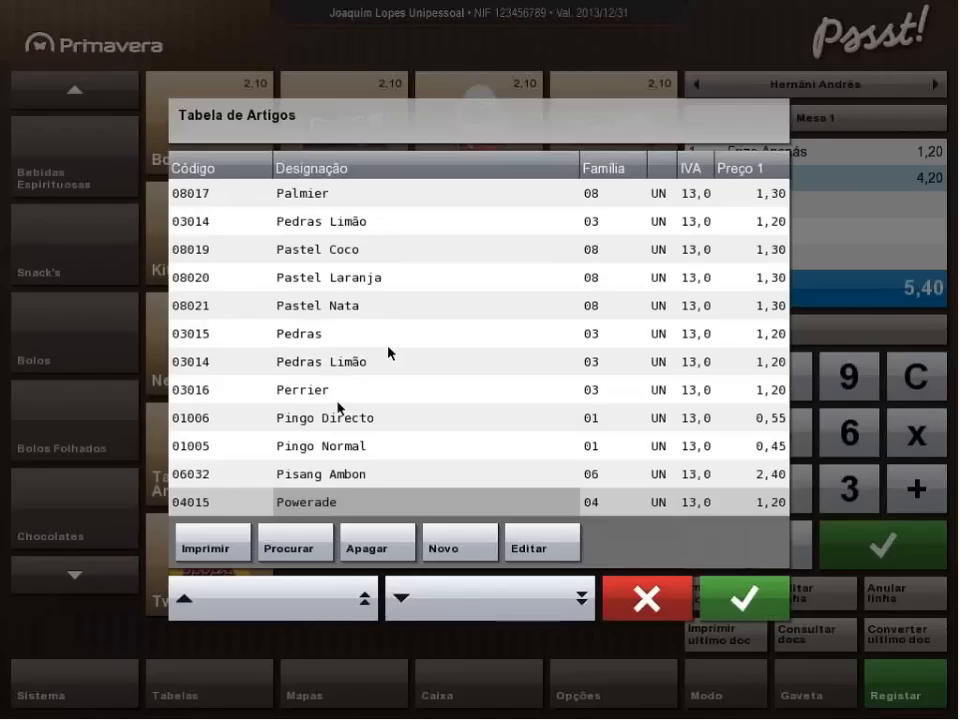
click(338, 400)
text(bol)
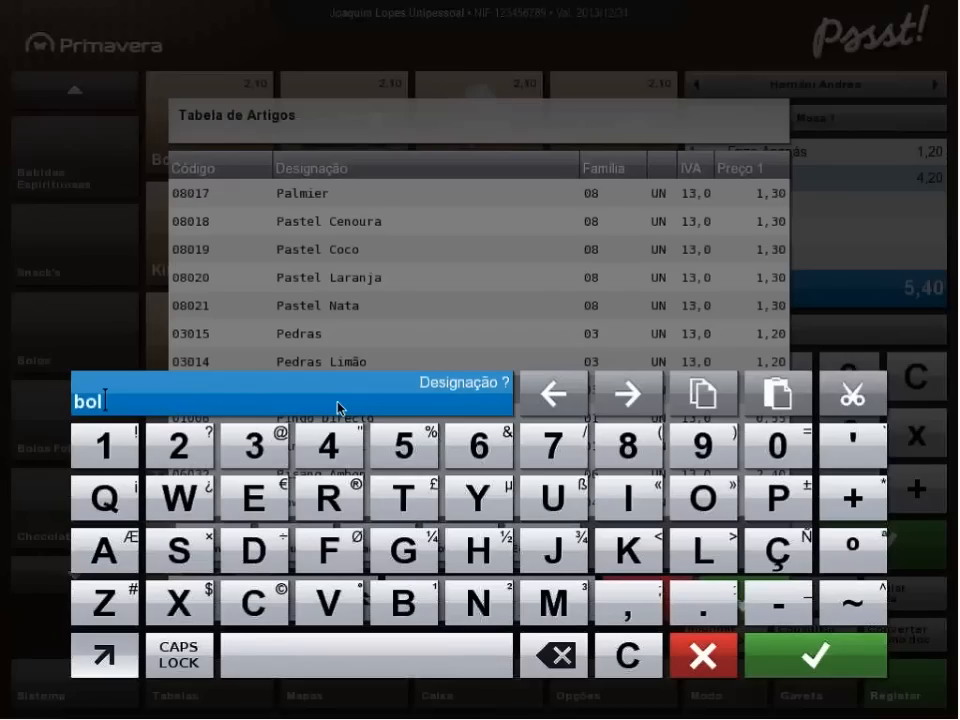
text(o)
click(830, 658)
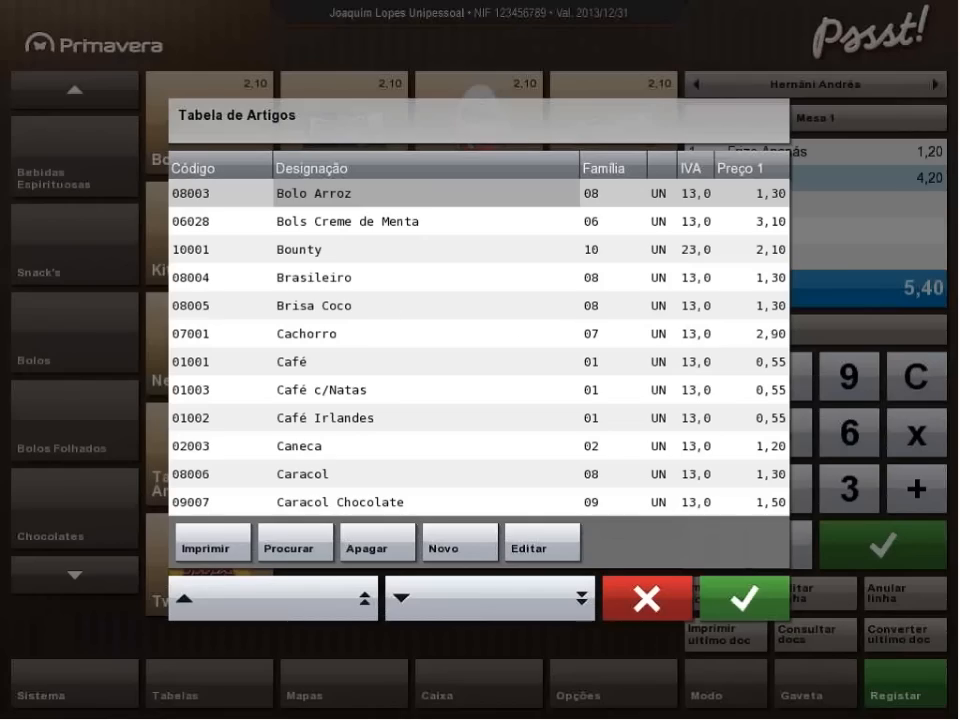
click(738, 602)
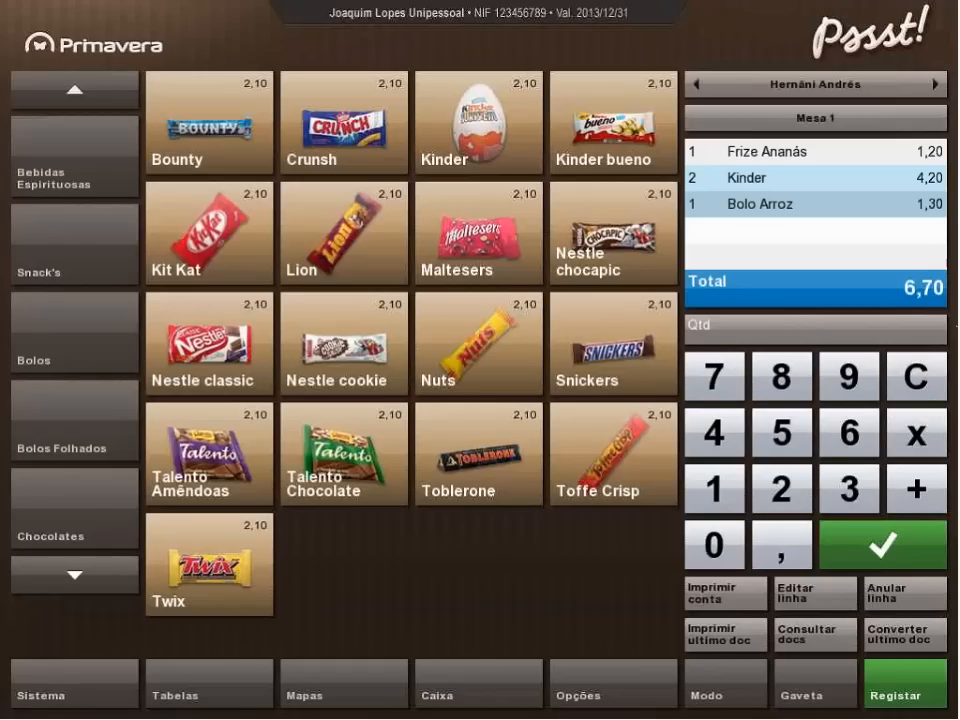
Switch the sales panel to the mode showing document types and change the document type to (10) COMPRAS.
click(714, 706)
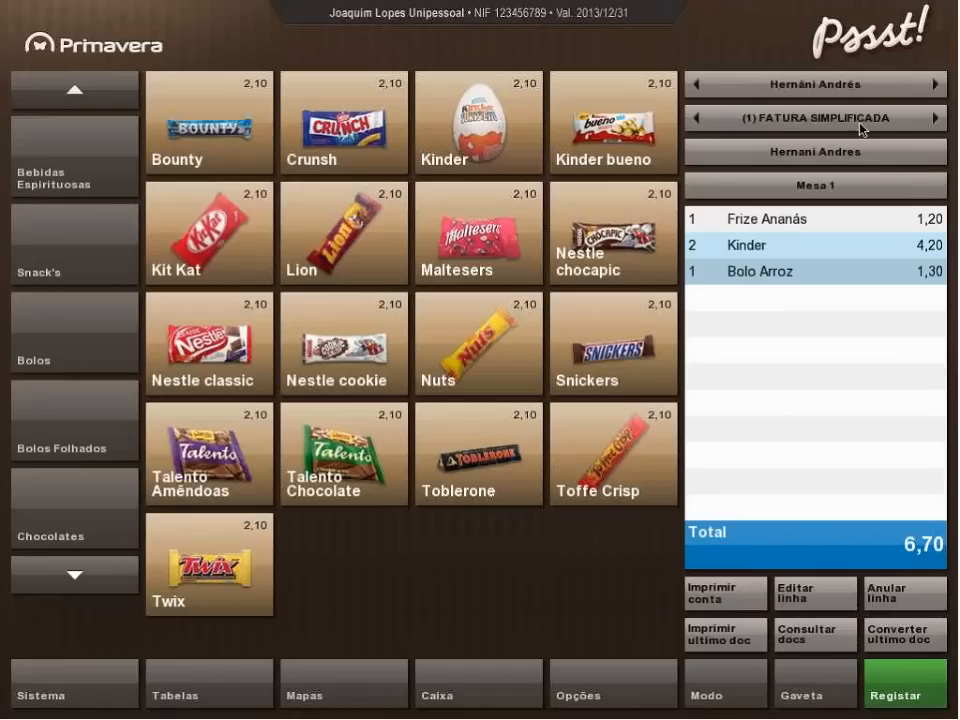
click(937, 118)
click(937, 118)
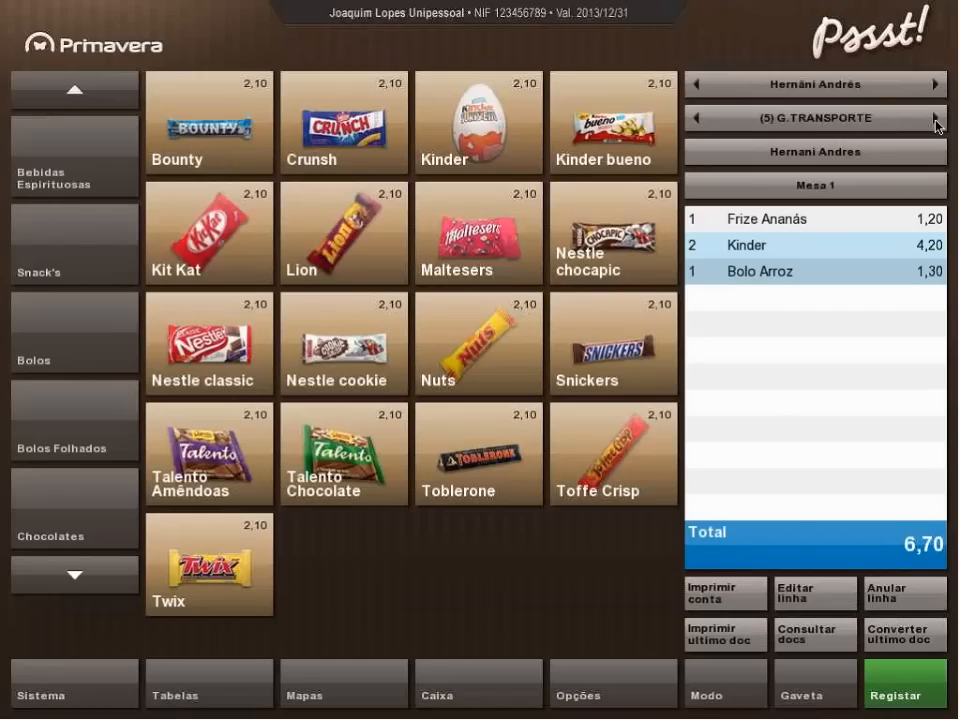
click(937, 118)
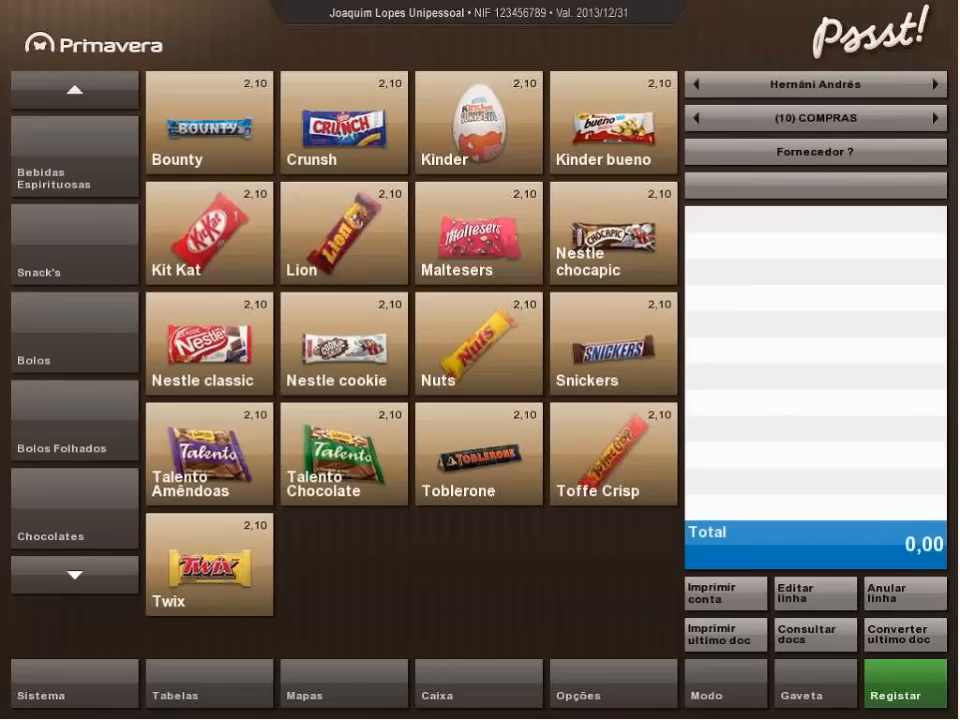
Examine the company, display and environment pages of the general settings, including the available registration types.
click(68, 704)
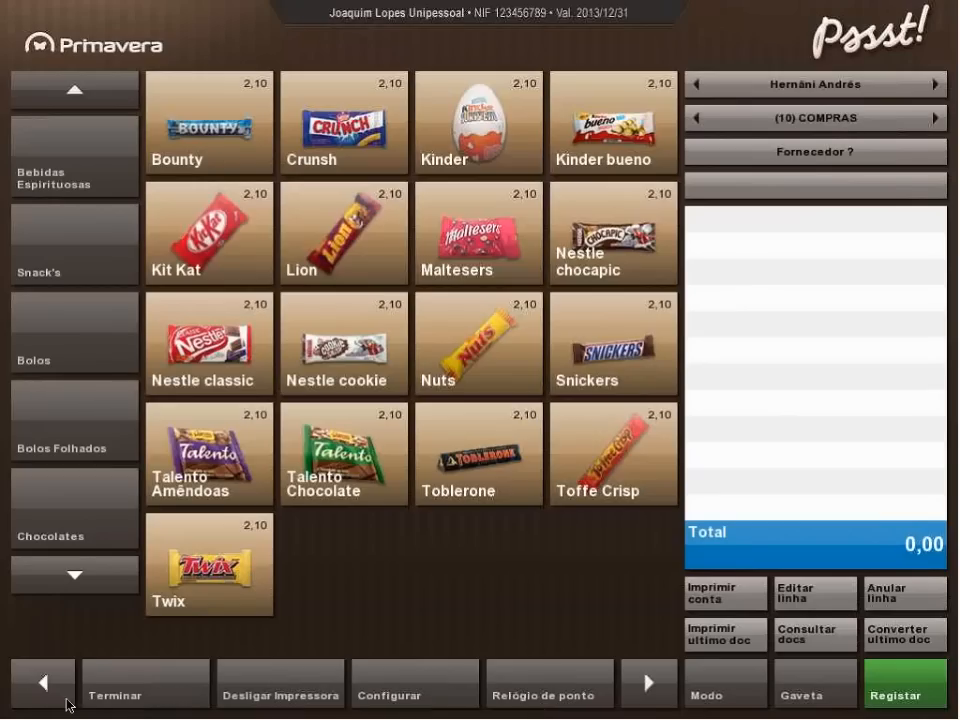
click(425, 702)
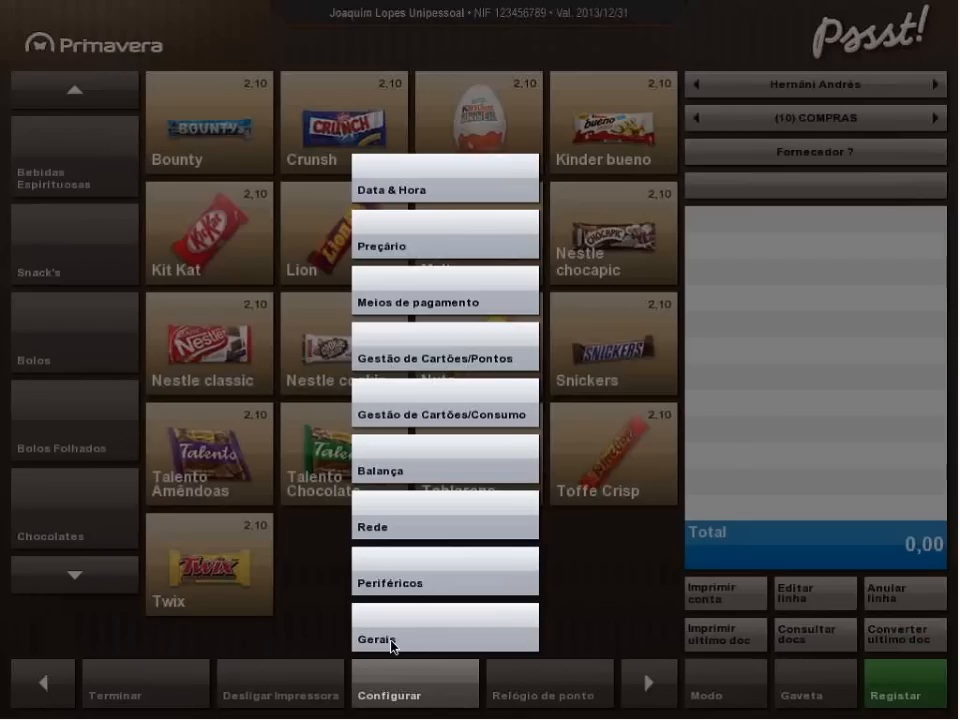
click(392, 639)
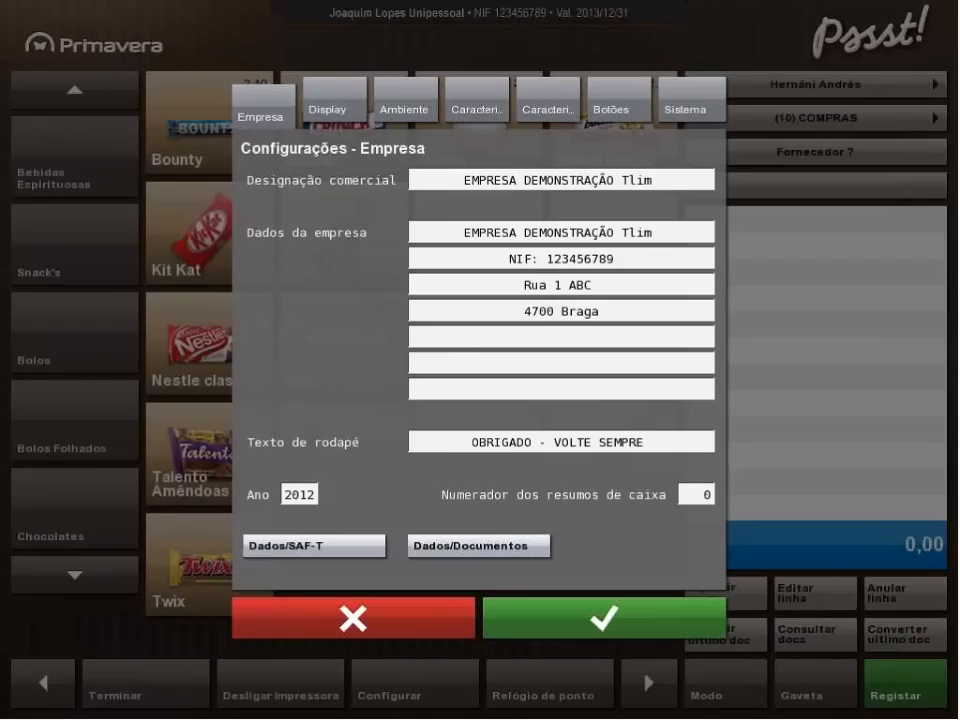
click(324, 103)
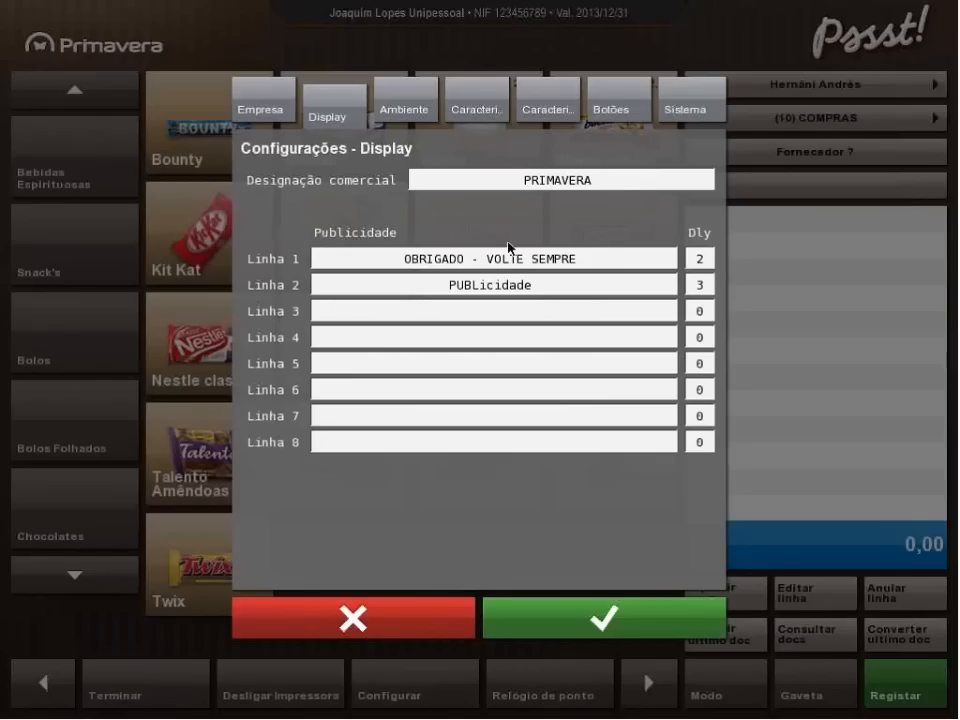
click(404, 94)
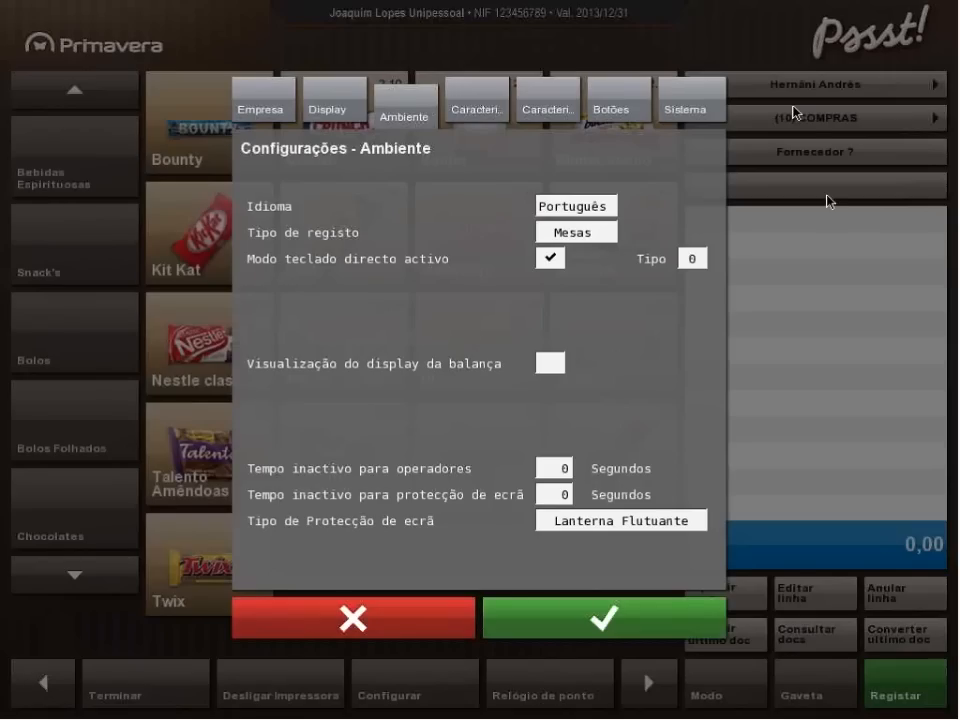
click(599, 234)
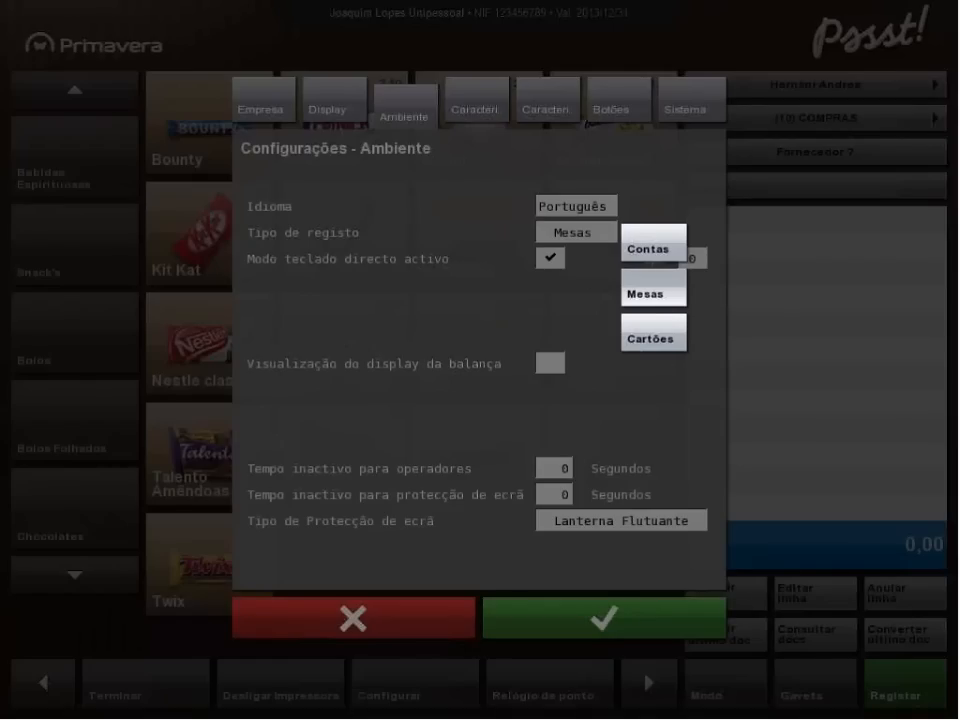
click(541, 300)
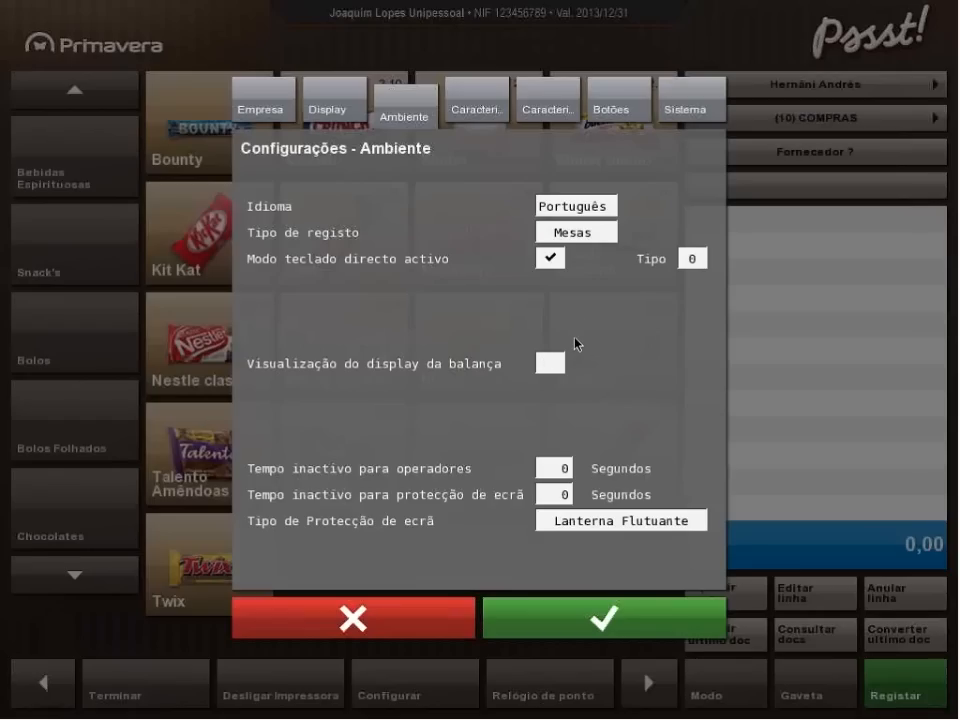
Review the Caracterização A, Caracterização B and Botões settings, and close the general configuration.
click(488, 116)
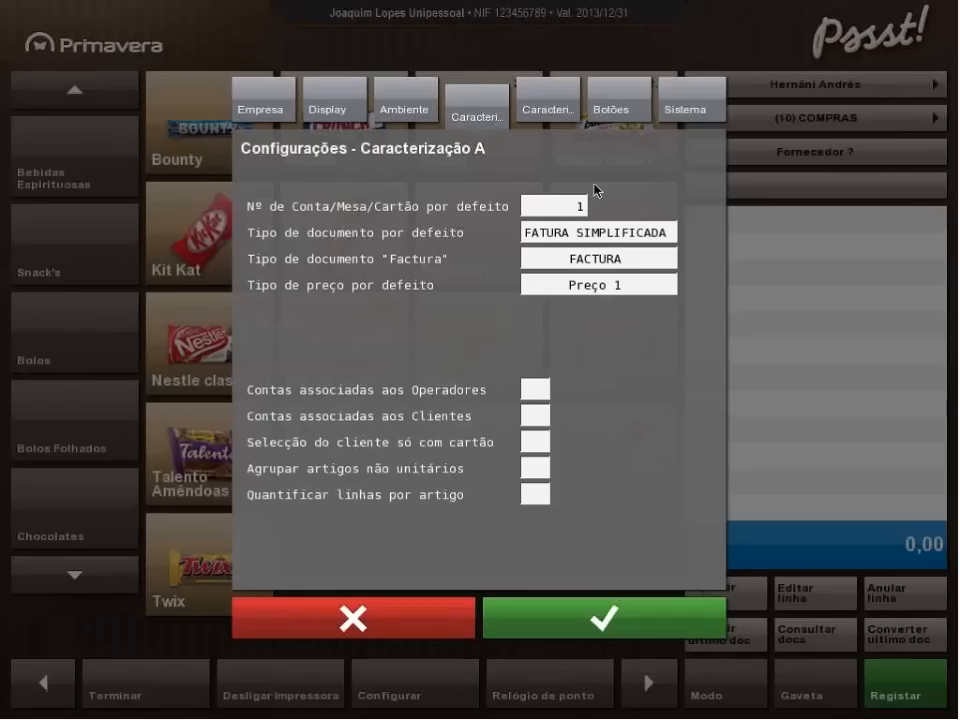
click(547, 112)
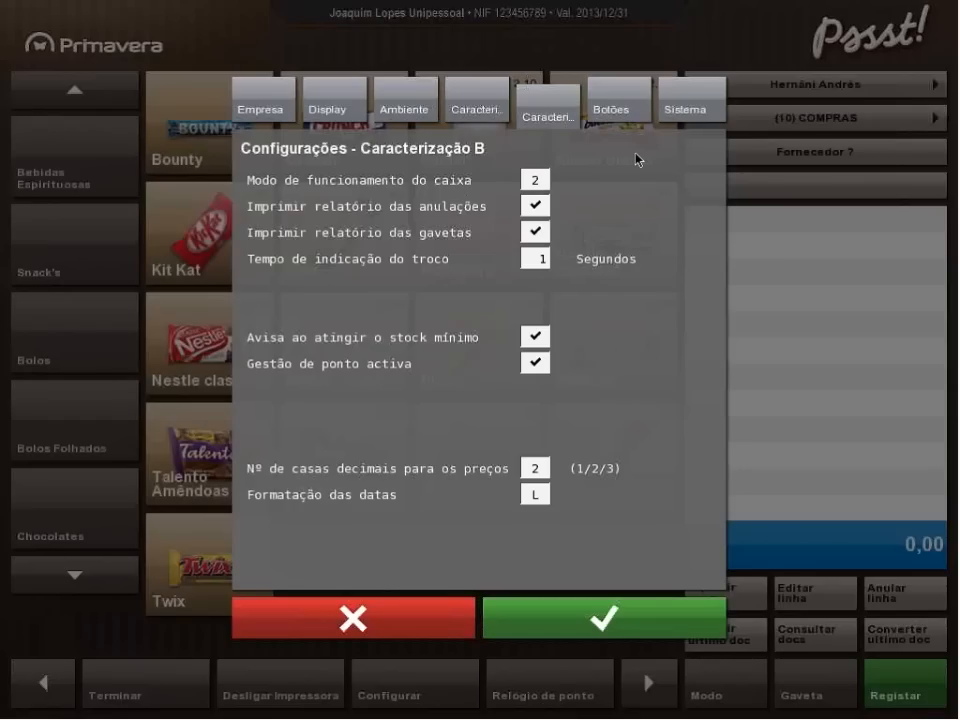
click(626, 117)
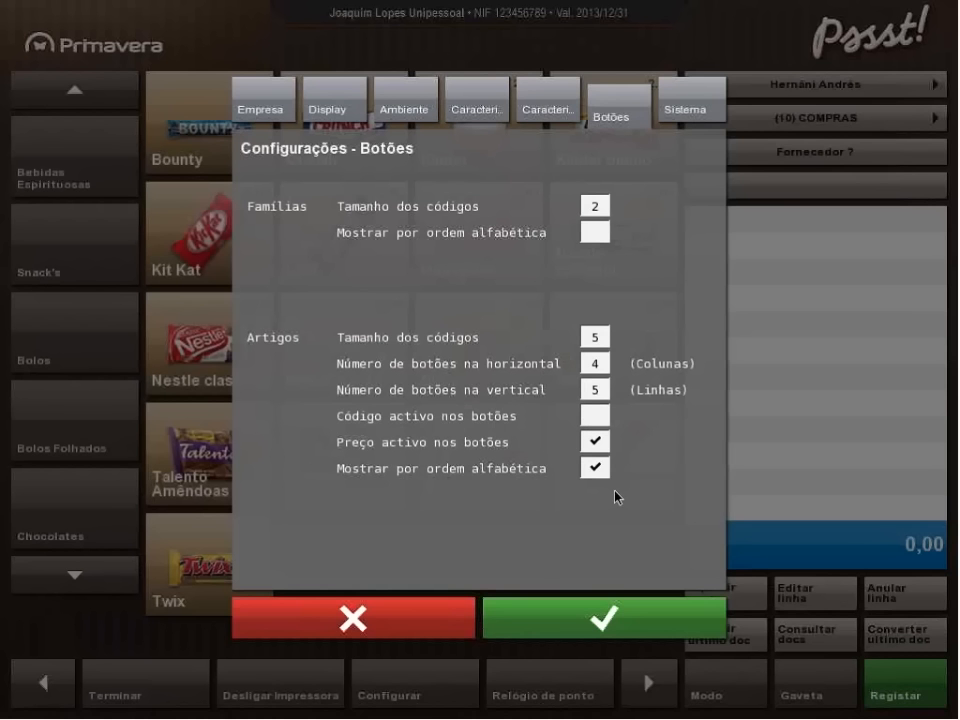
click(619, 622)
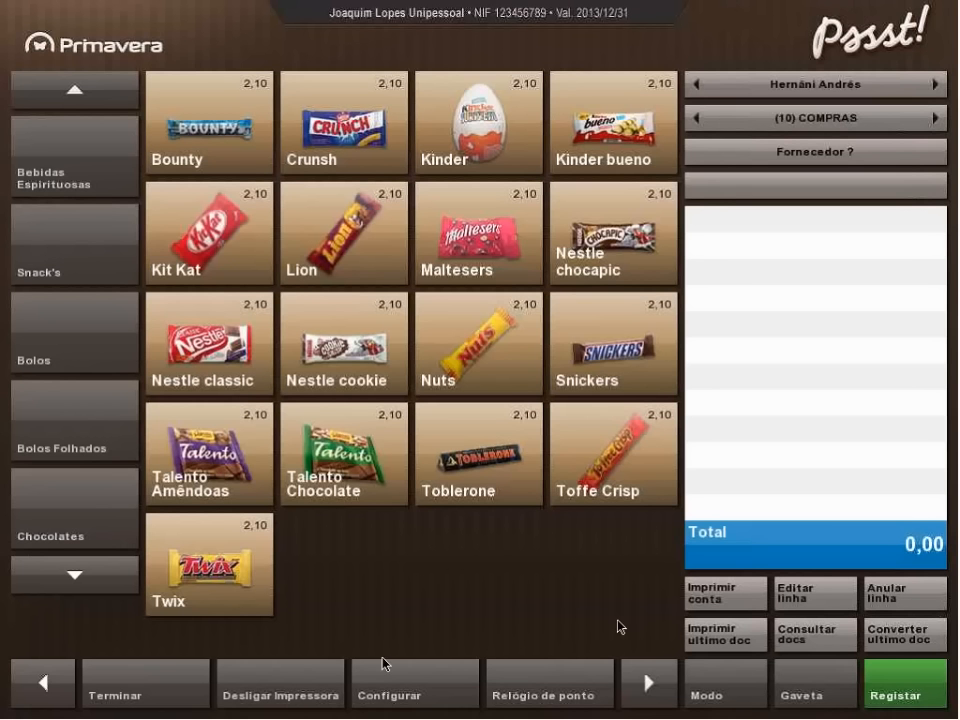
Review the peripheral settings for printers, destinations, orders and devices, and close the configuration.
click(399, 697)
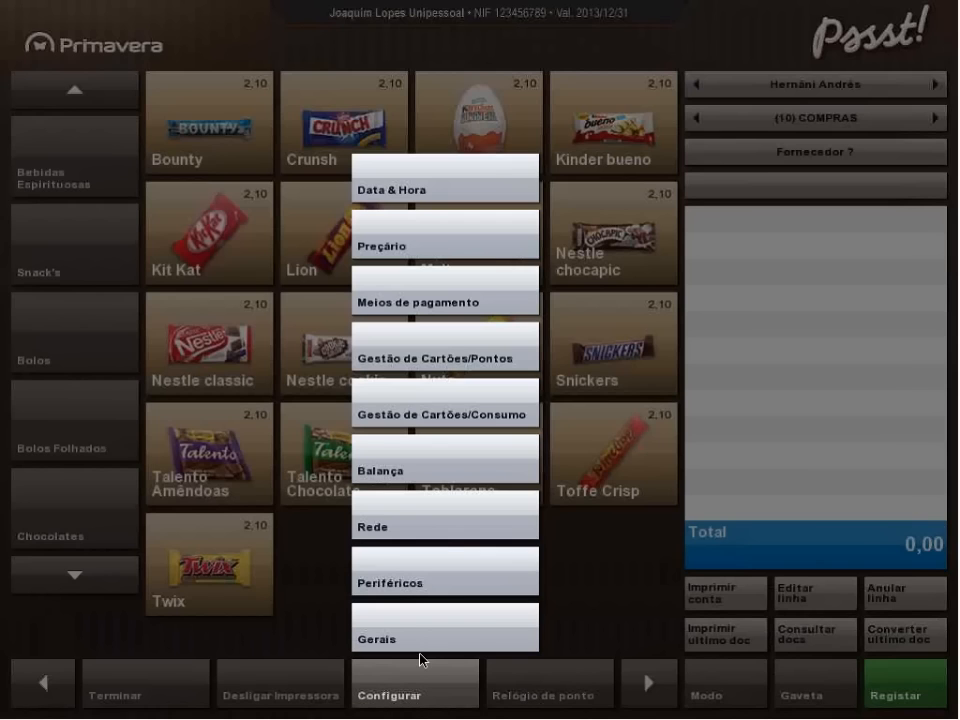
click(418, 586)
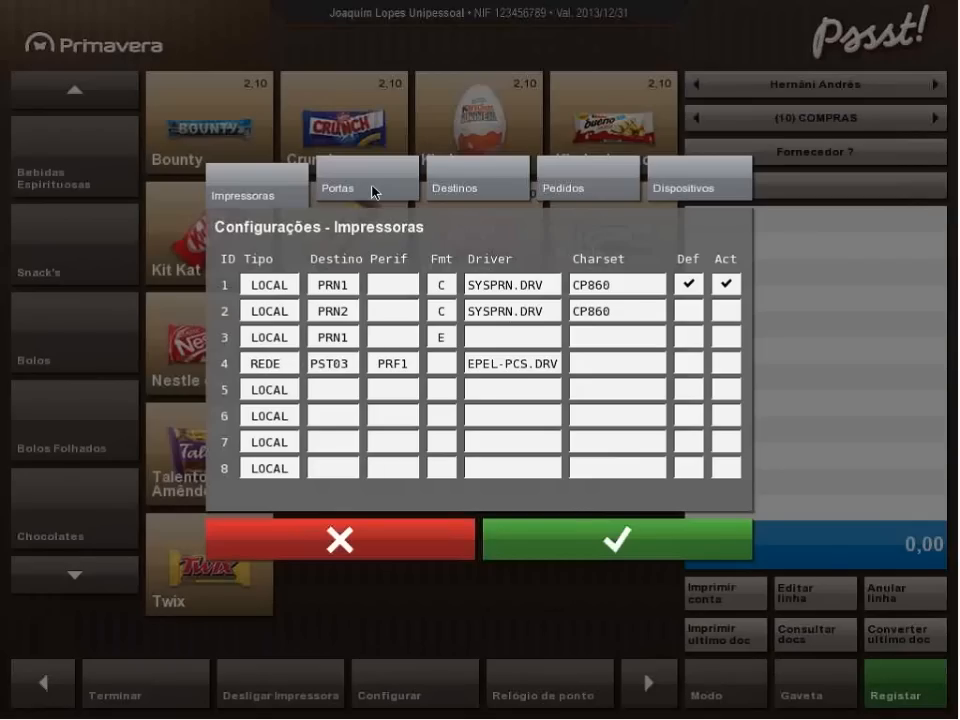
click(473, 190)
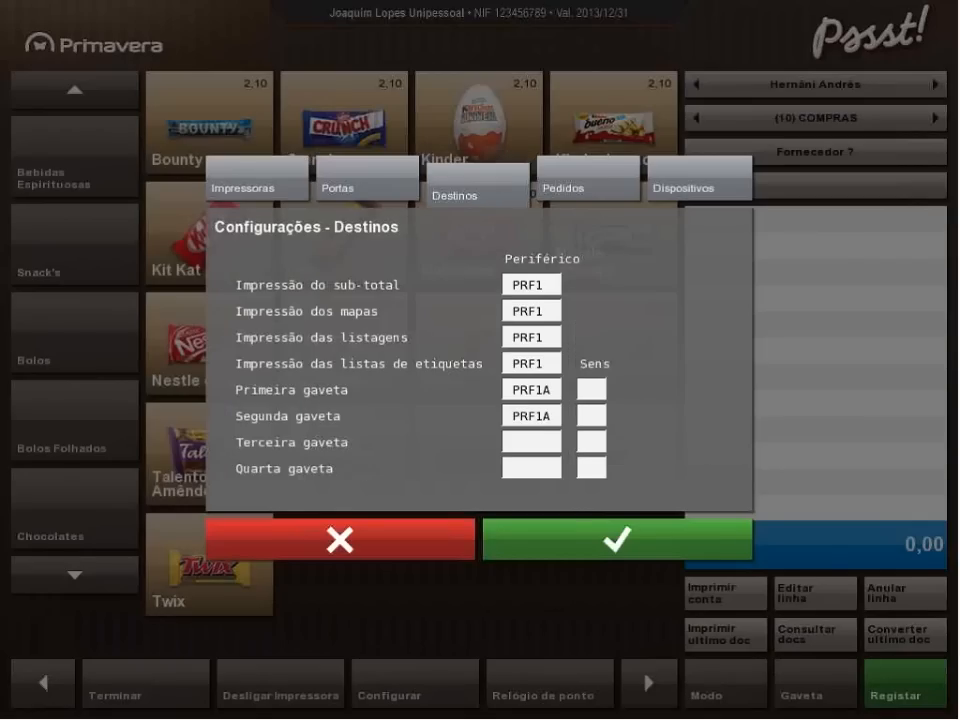
click(586, 193)
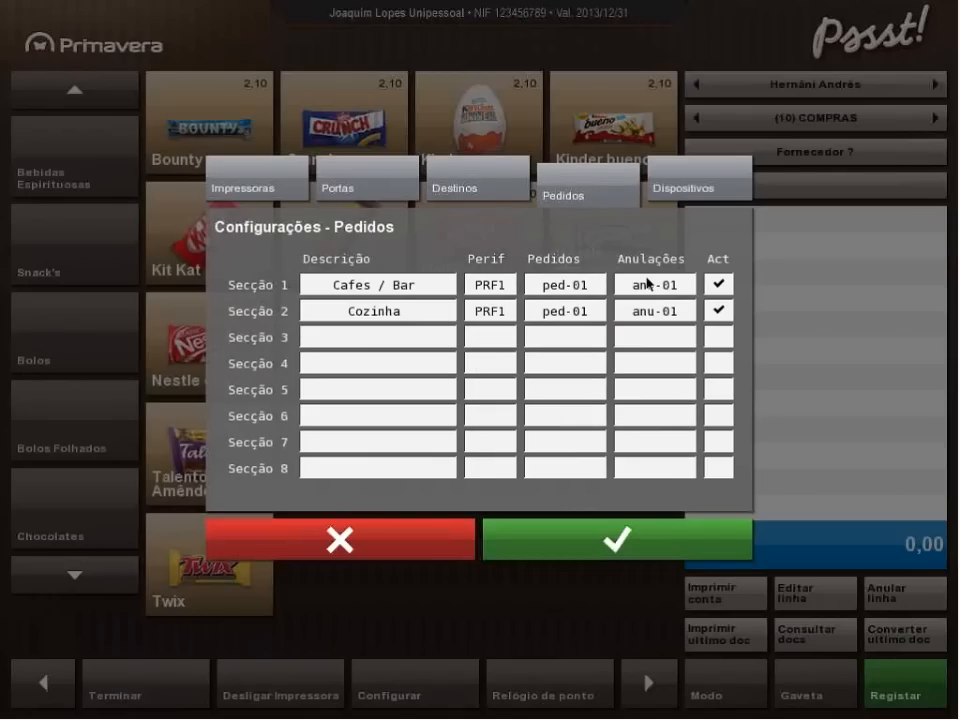
click(690, 189)
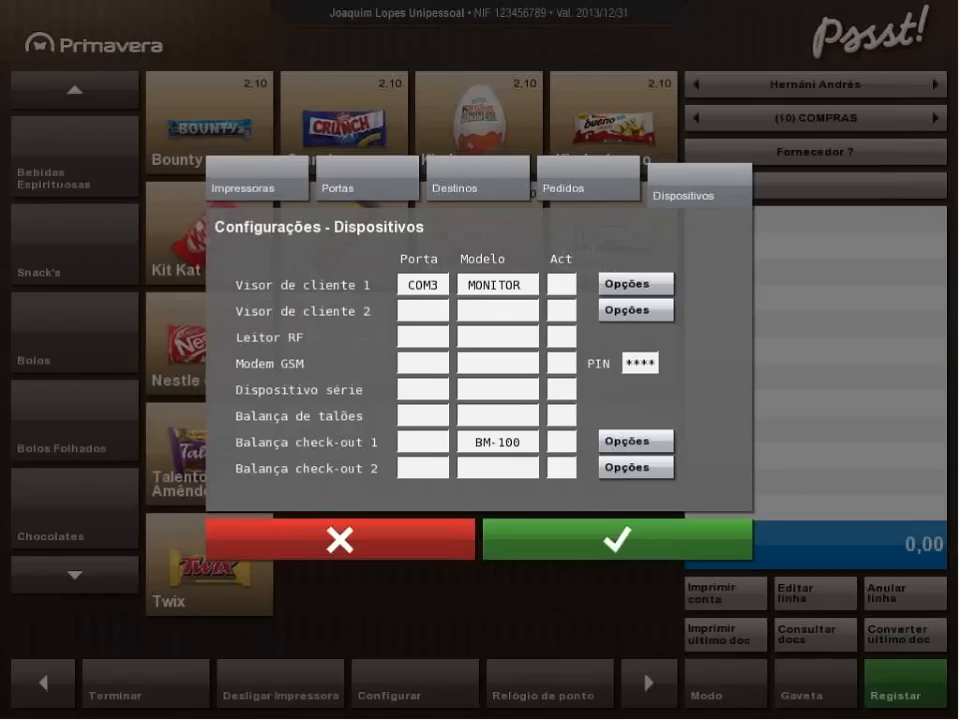
click(634, 553)
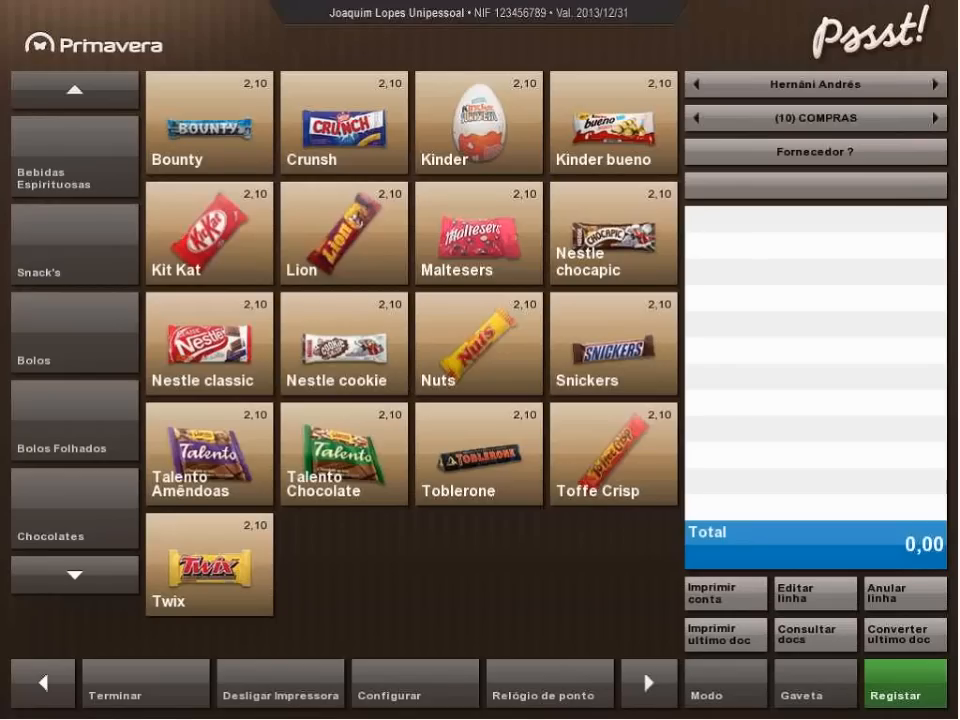
Look through the remaining Sistema options and all the entries of the Tabelas section.
click(645, 685)
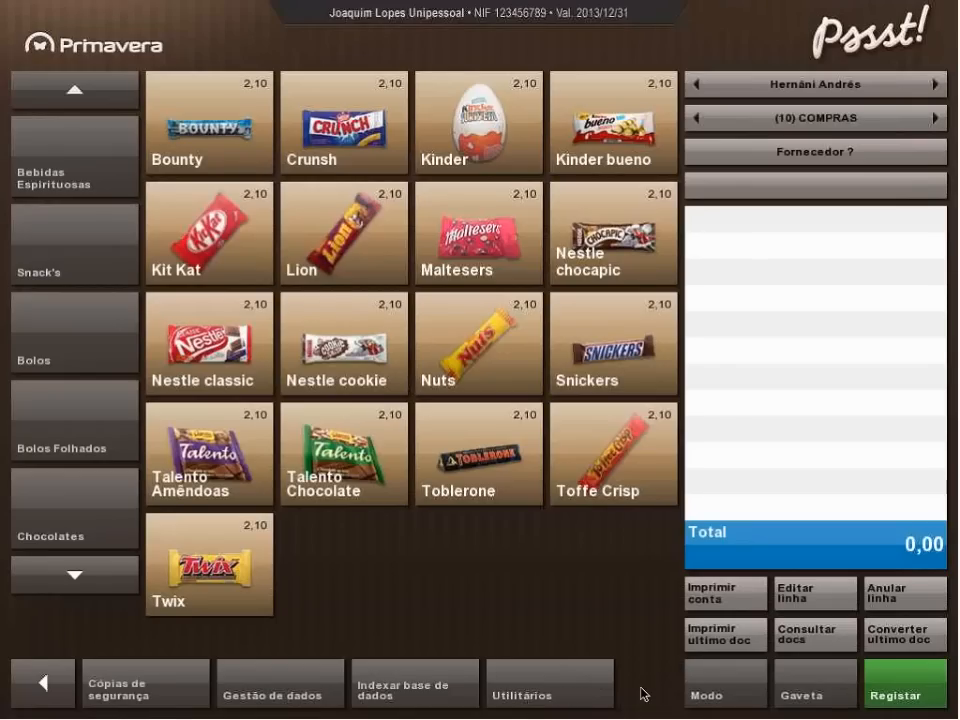
click(43, 692)
click(40, 690)
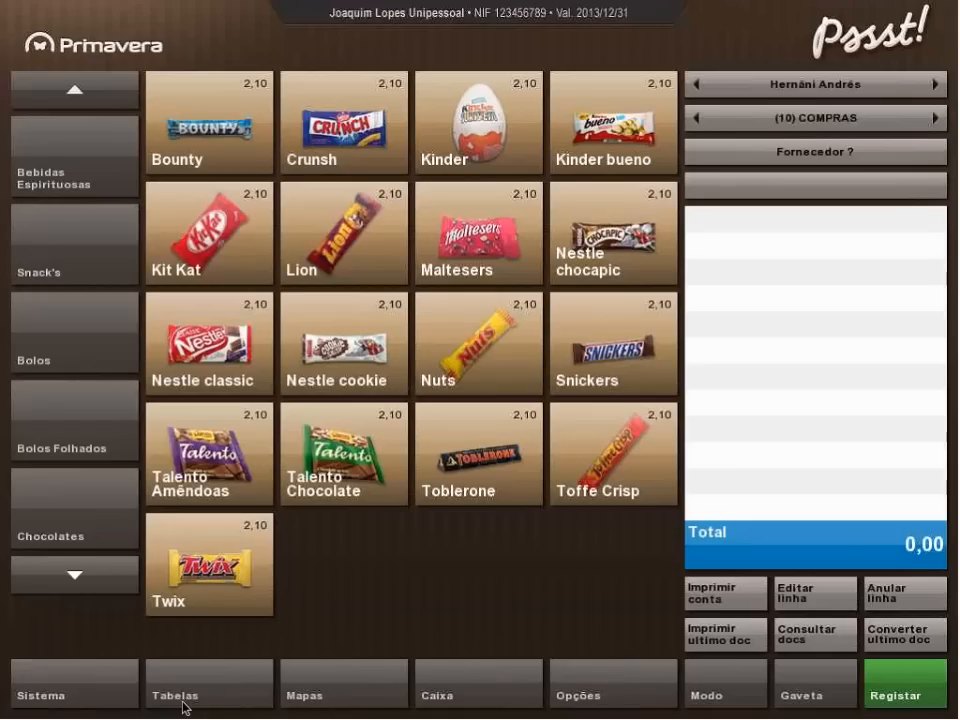
click(183, 705)
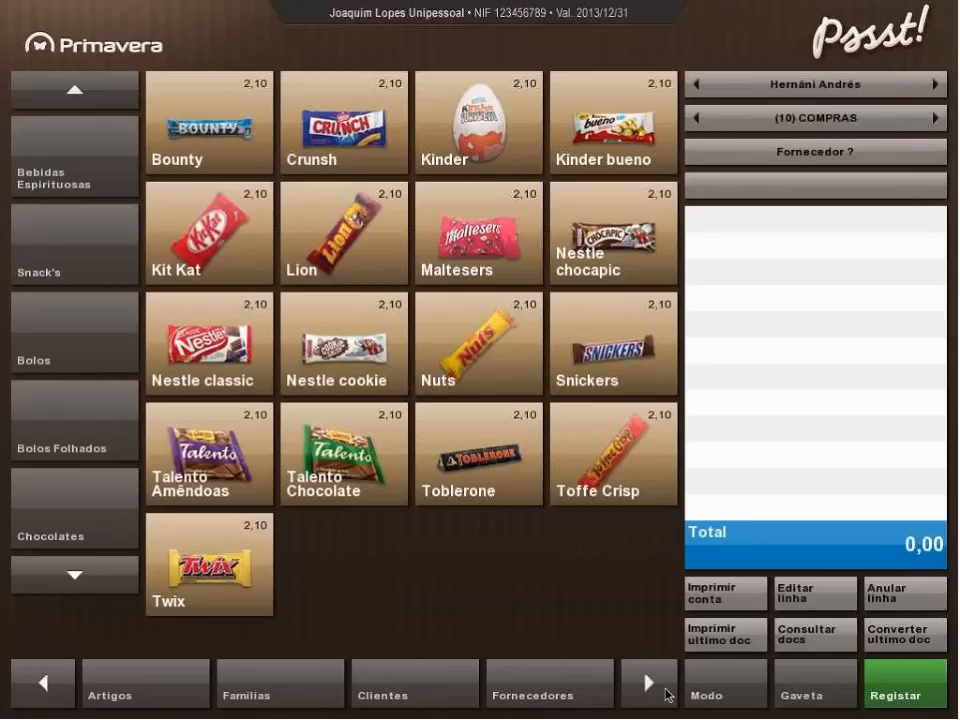
click(667, 694)
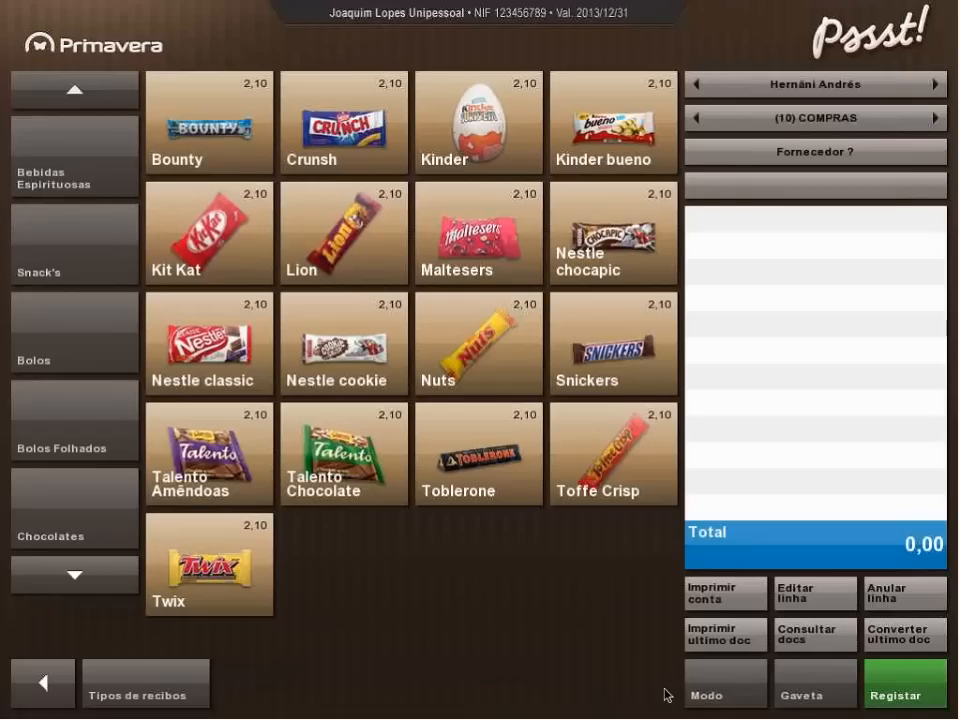
click(64, 698)
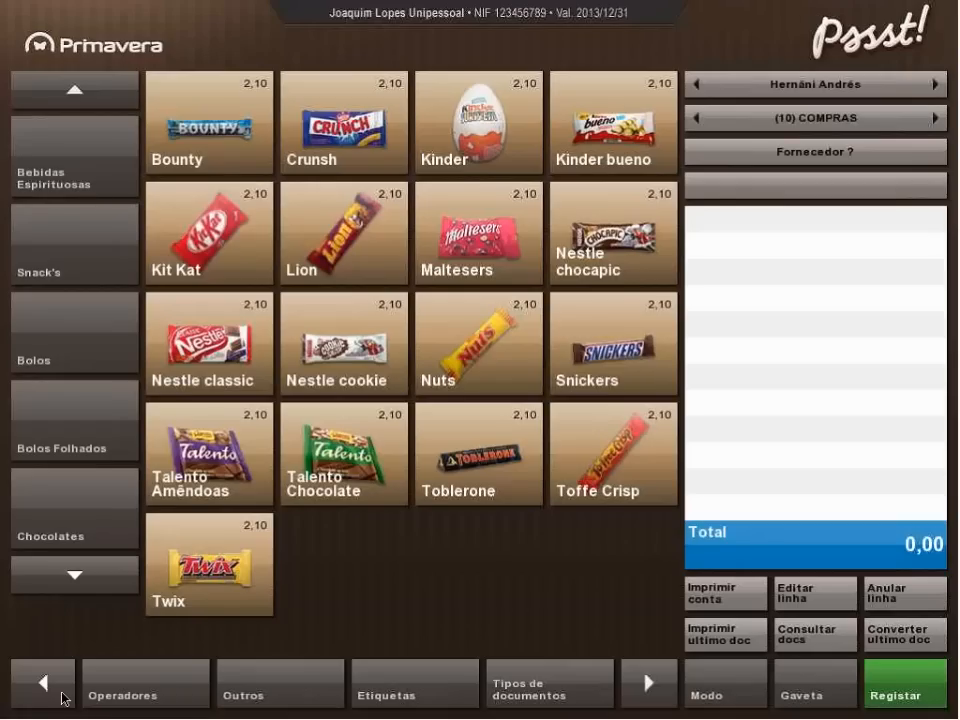
Review the Definições A, B and C permissions of the first operator in the Tabela de Operadores, and close the table.
click(127, 704)
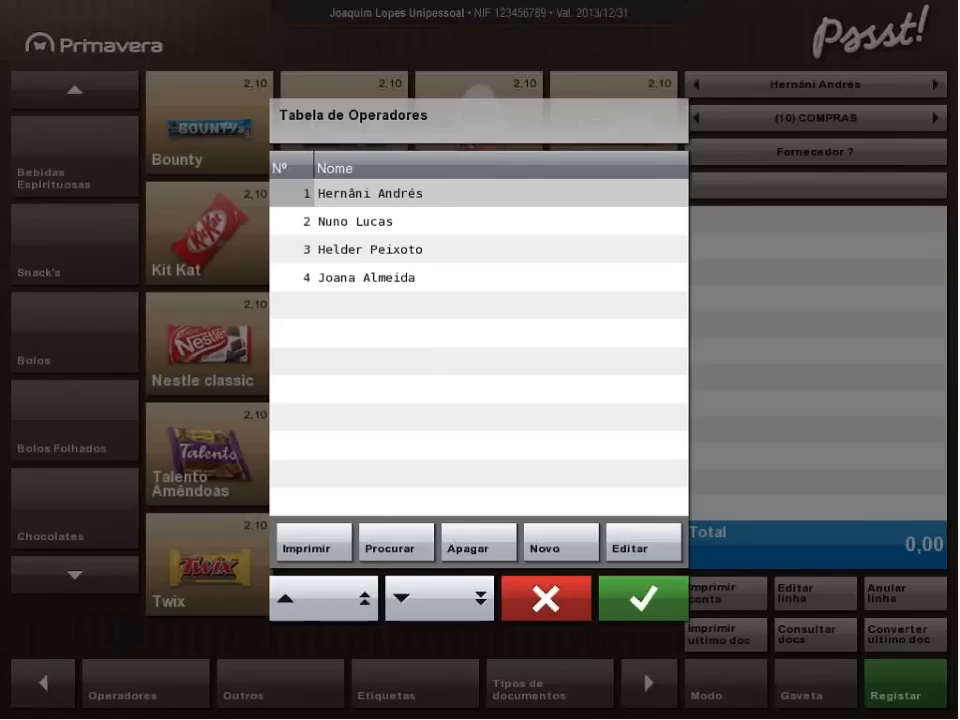
click(639, 549)
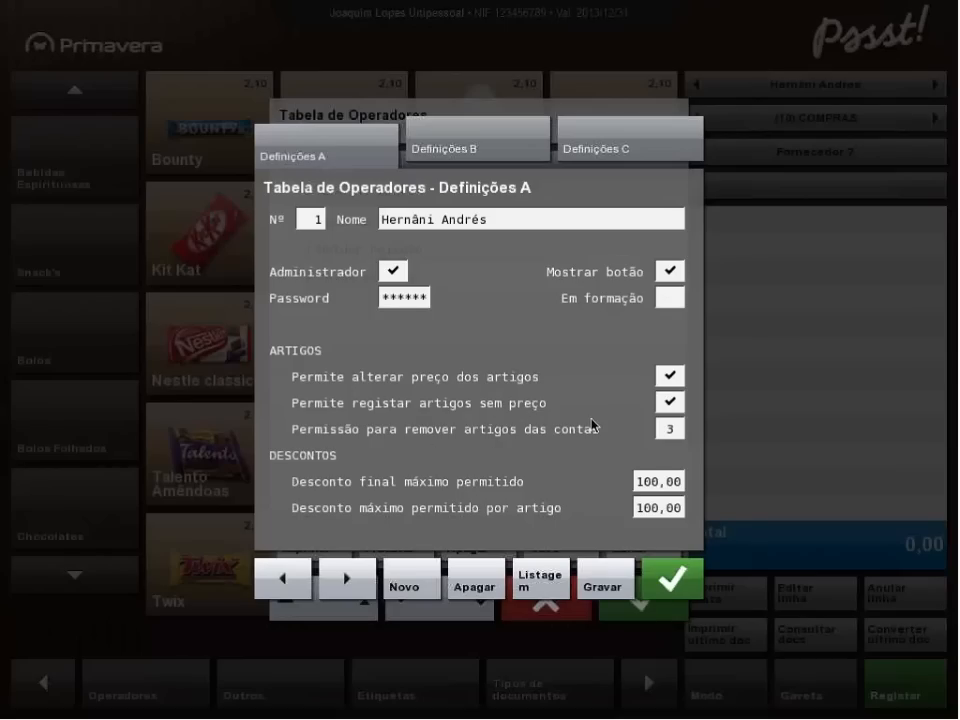
click(475, 150)
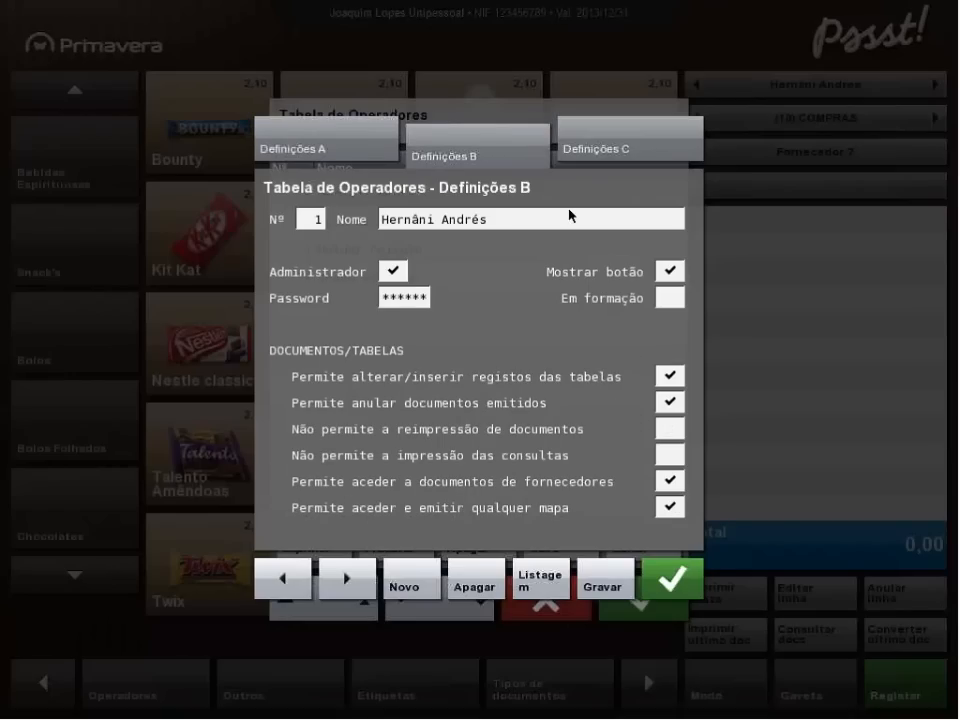
click(594, 155)
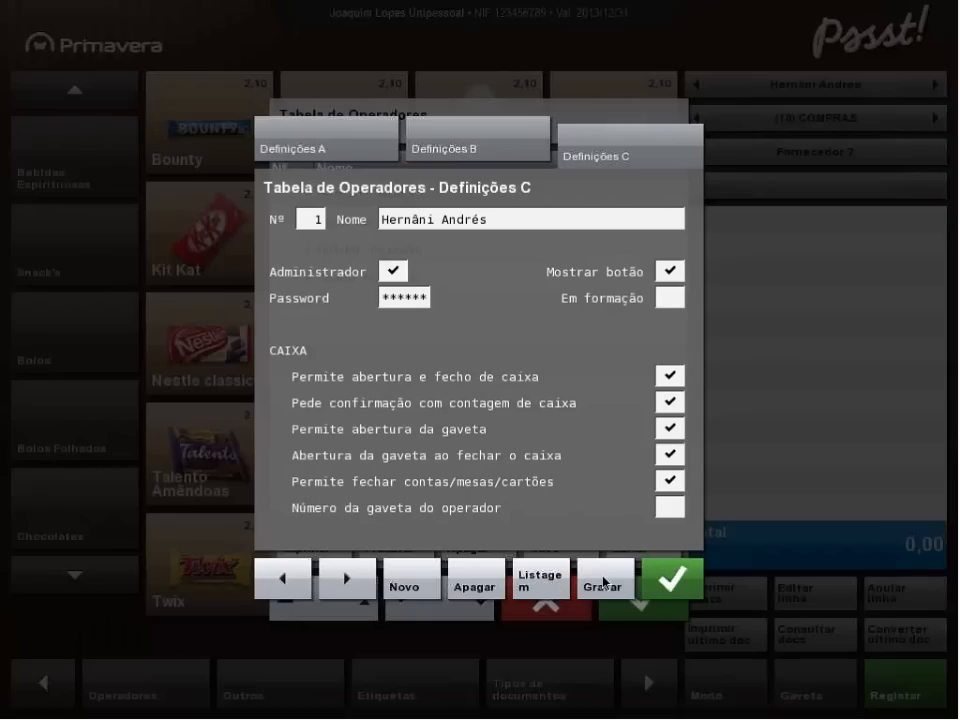
click(676, 578)
click(650, 601)
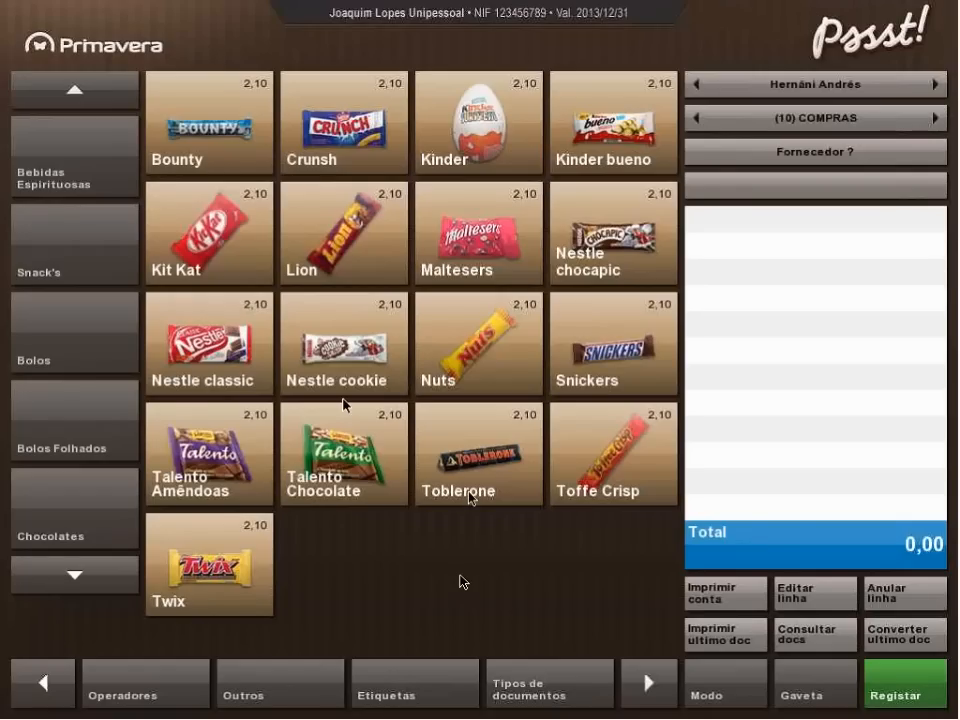
Return to the Mesa 1 account and switch the sales panel to the mode with the numeric keypad.
click(218, 362)
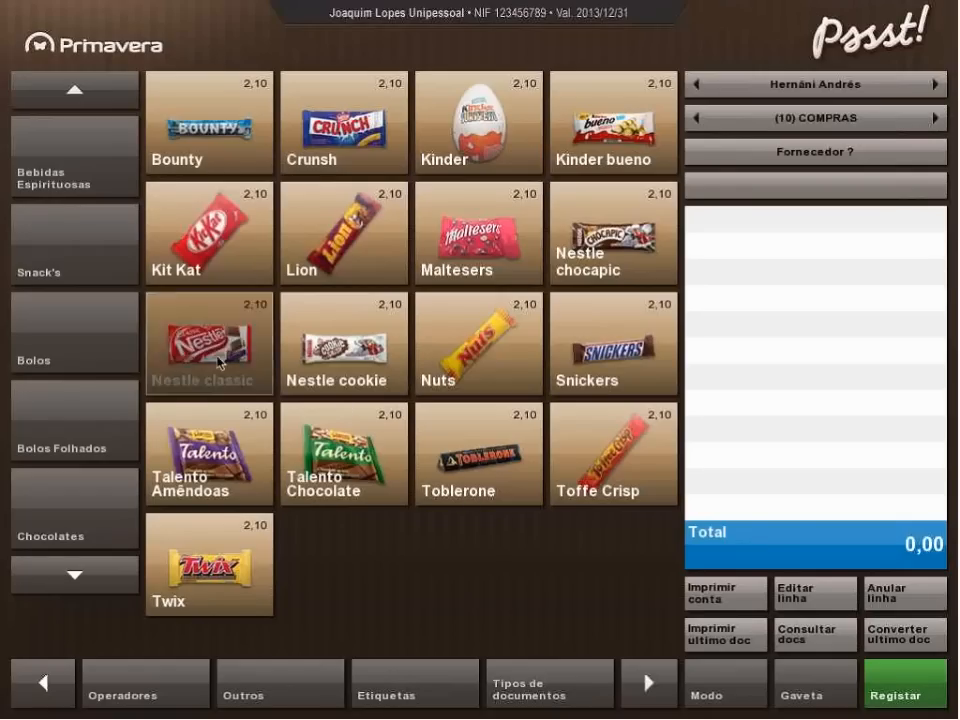
click(371, 578)
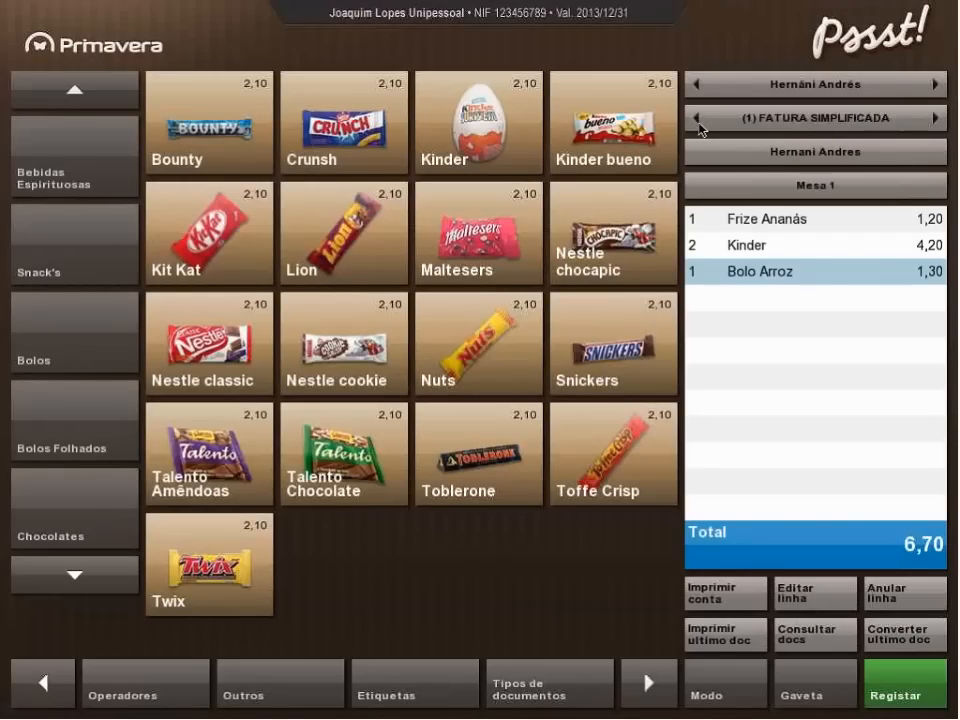
click(720, 700)
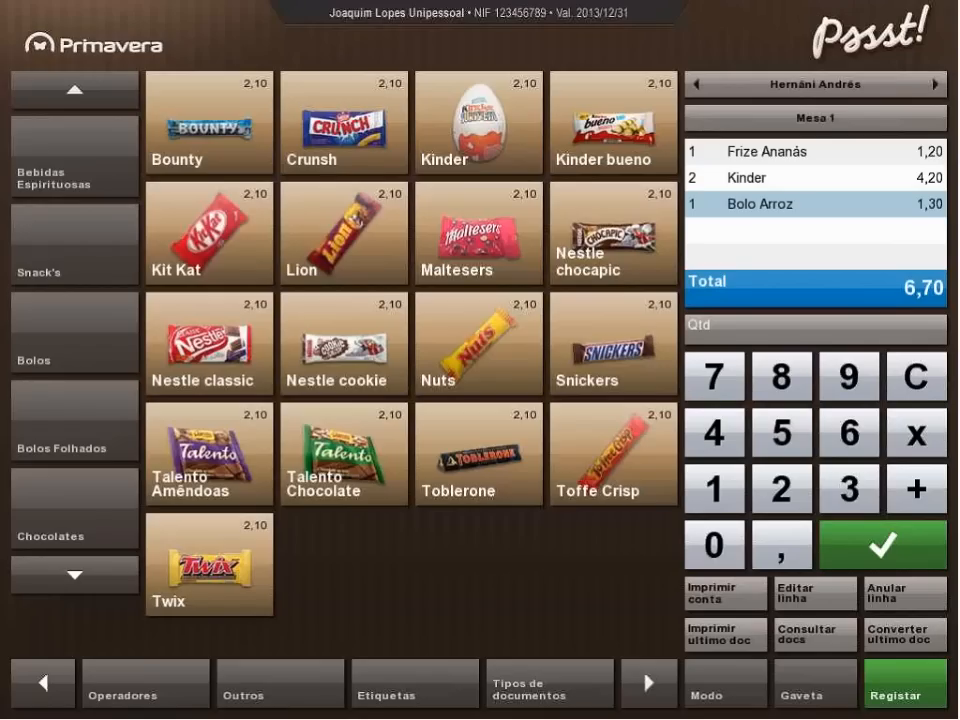
Browse the article families, including Snack's, Bolos and Bebidas Espirituosas, and check the following page of families.
click(91, 273)
click(58, 362)
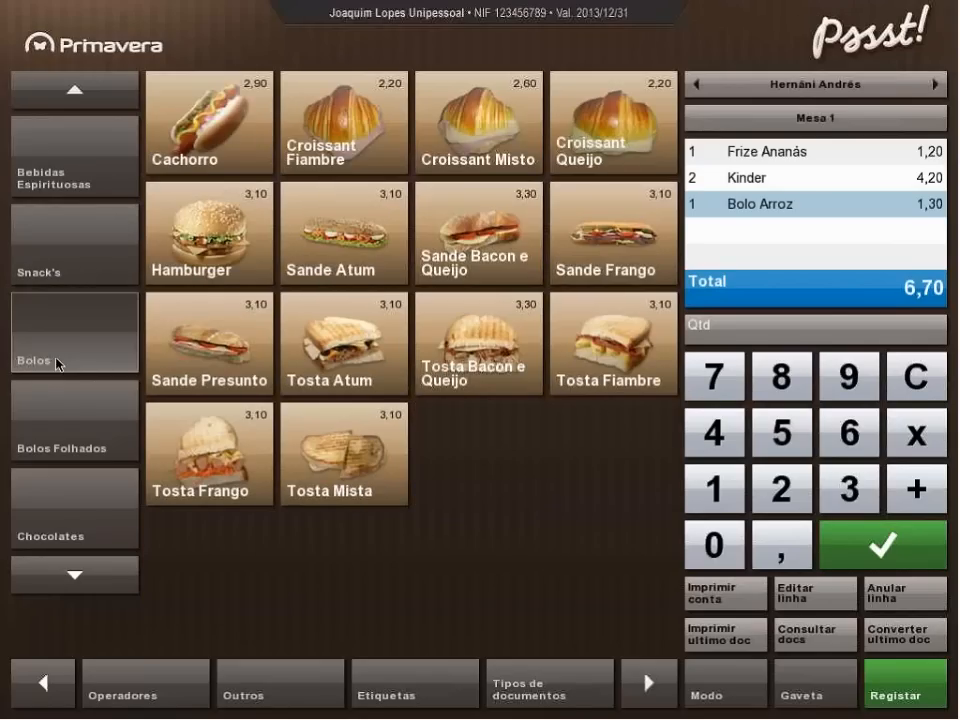
click(68, 176)
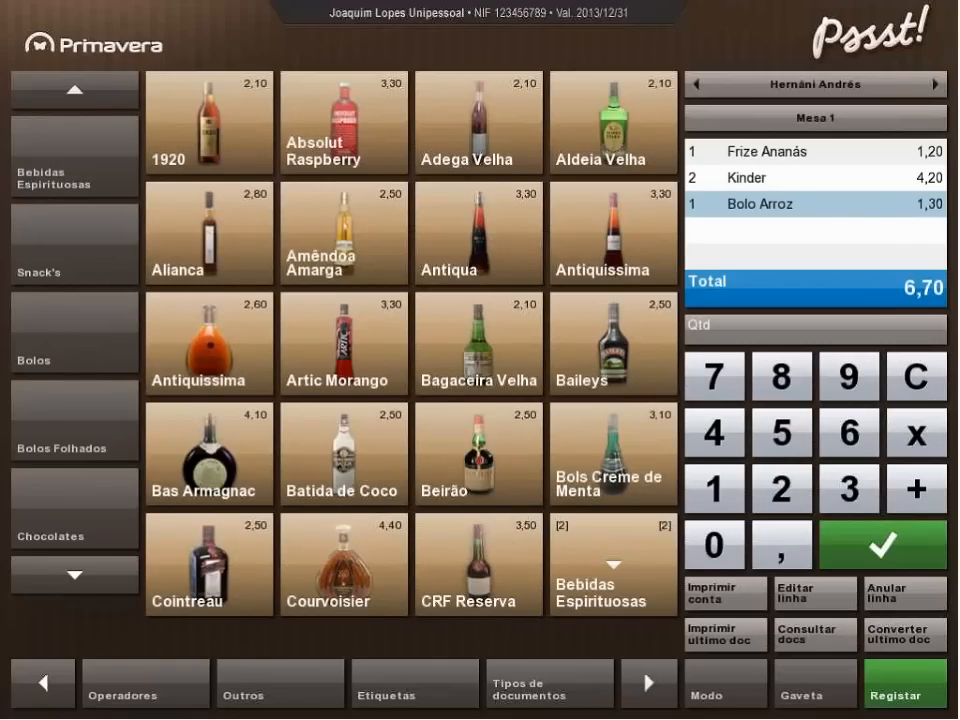
click(74, 576)
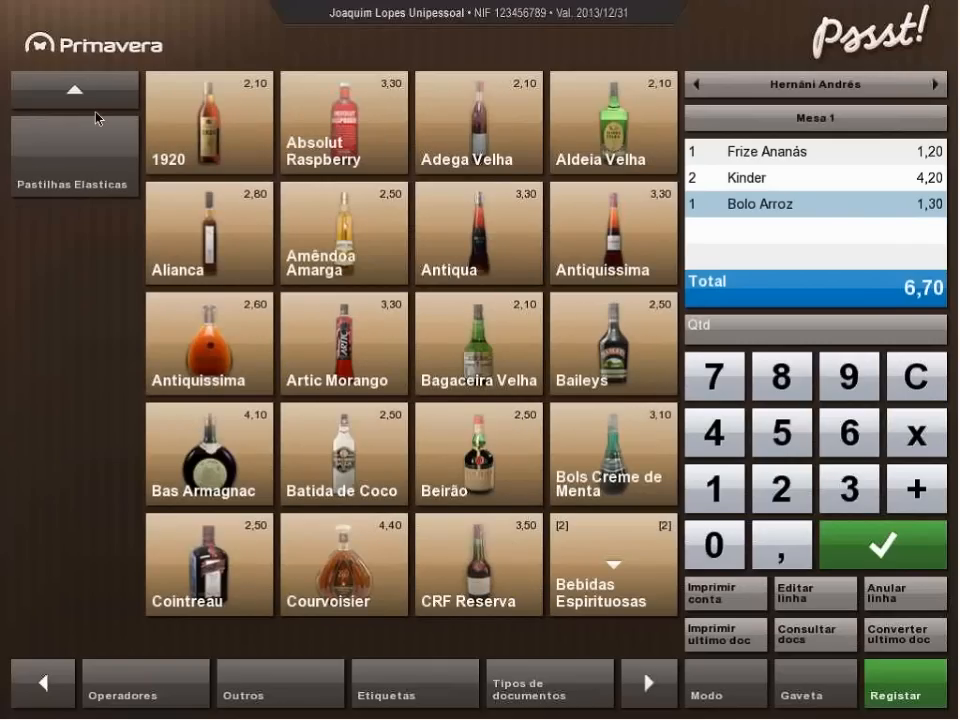
click(96, 98)
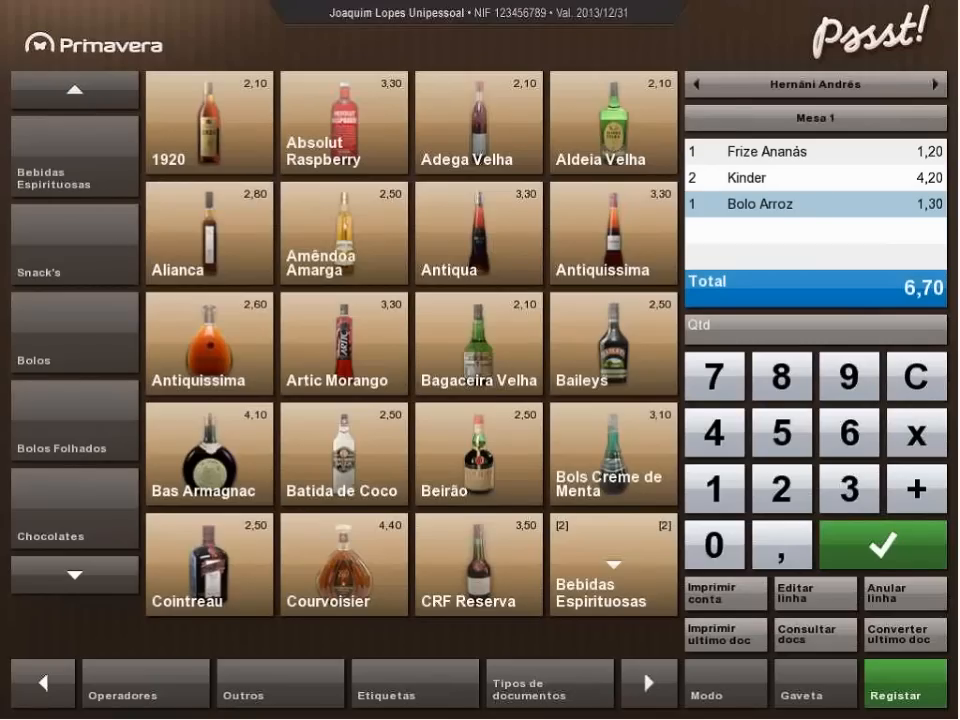
click(60, 345)
click(64, 265)
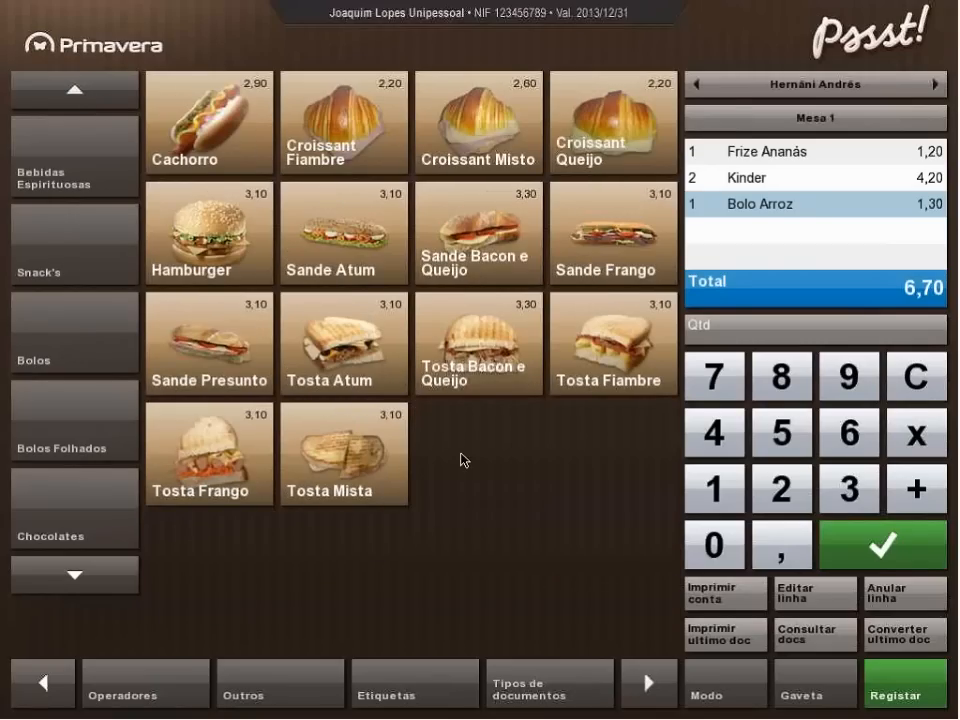
Create a new article in the Cafetaria family with the designation "Café Primavera".
click(80, 95)
click(70, 166)
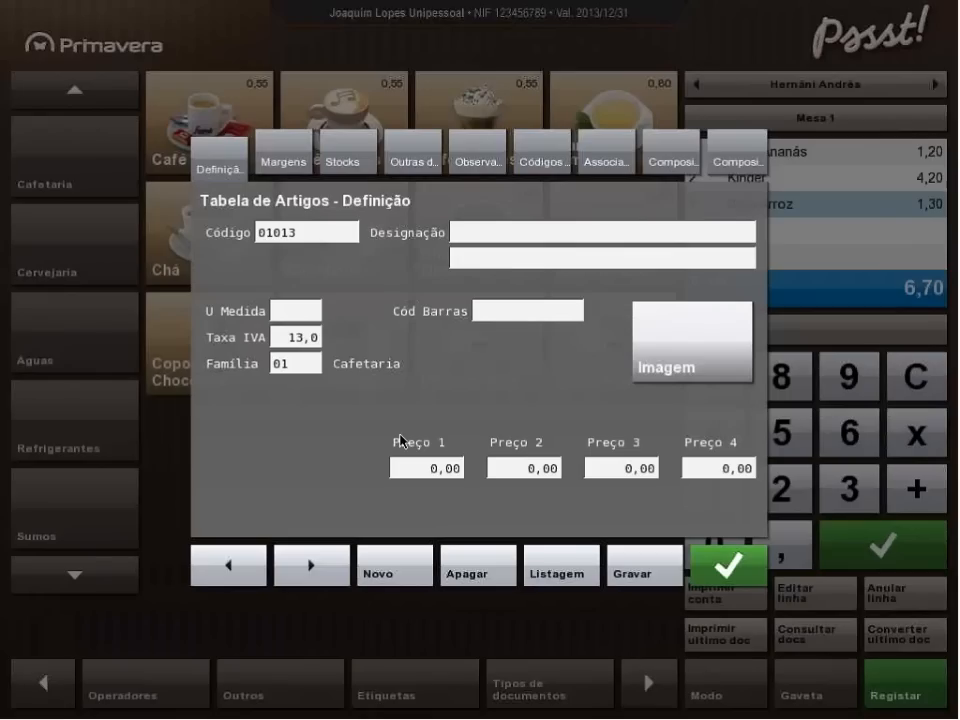
click(503, 238)
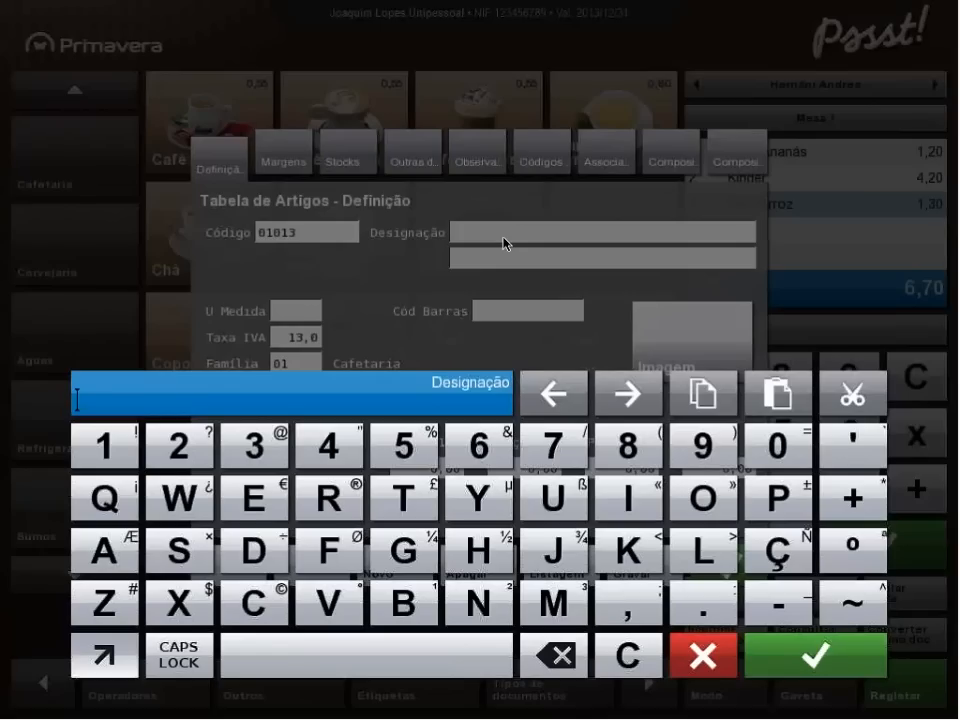
text(Café P)
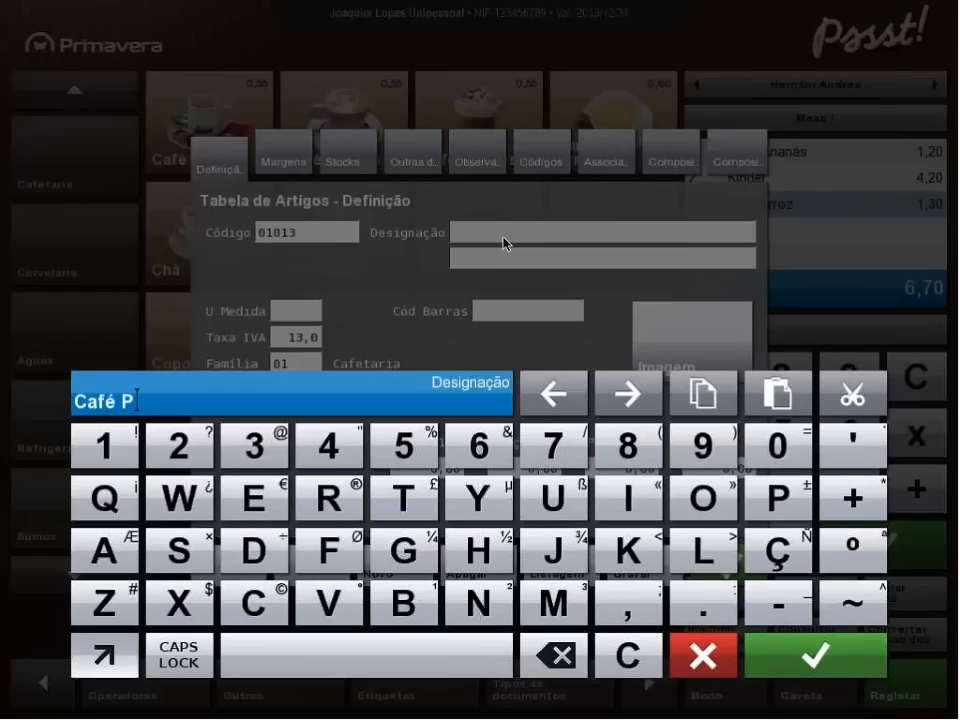
text(rimavera)
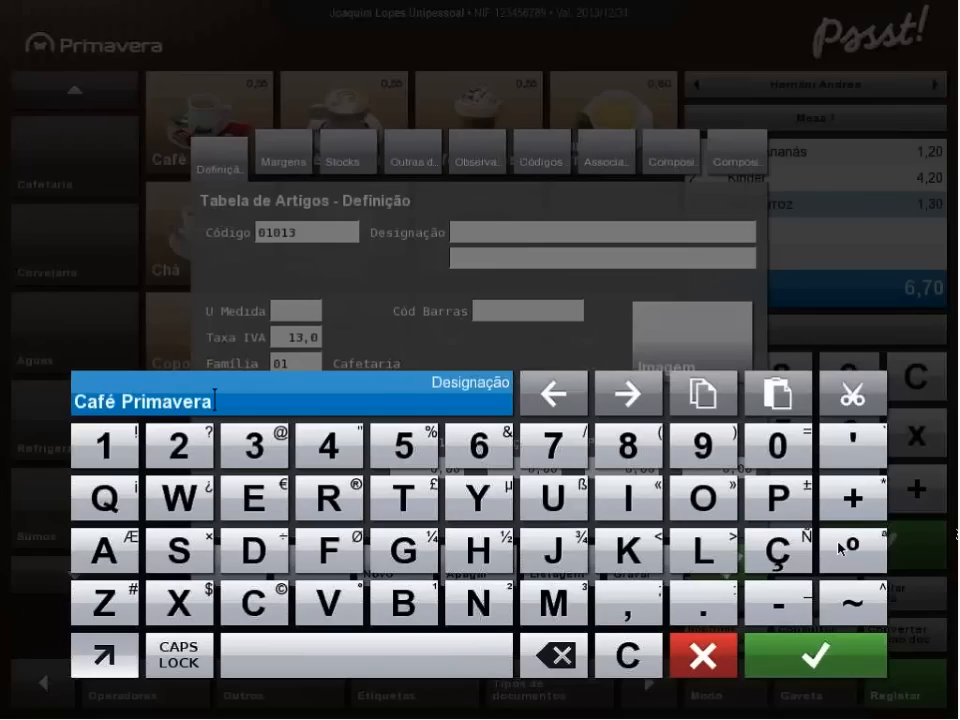
click(831, 669)
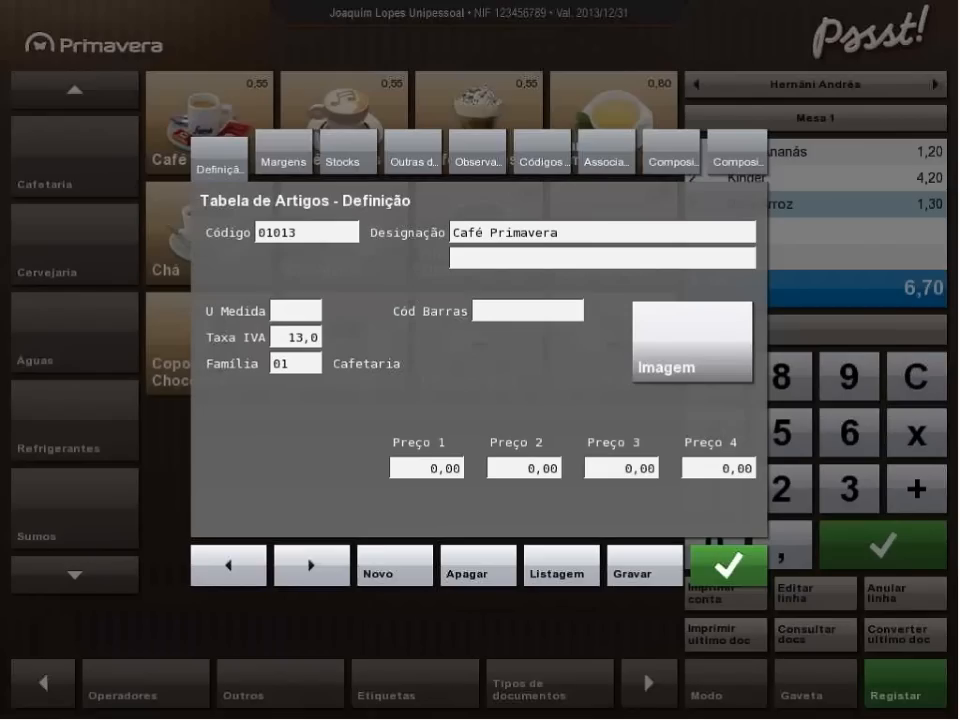
Set the new article's unit of measure to Un.
click(294, 318)
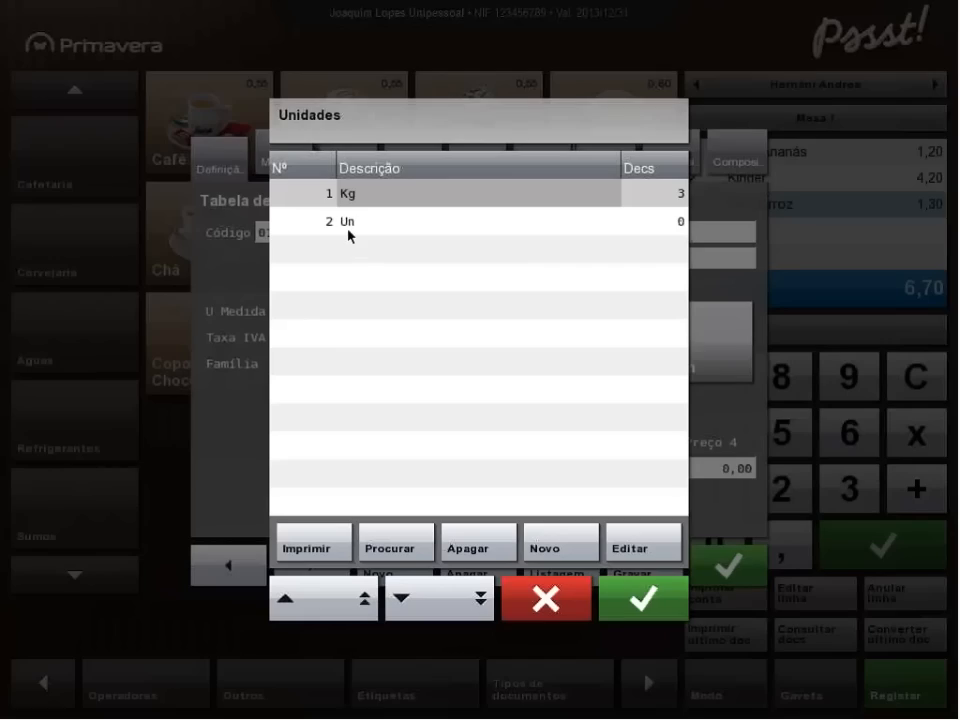
click(347, 222)
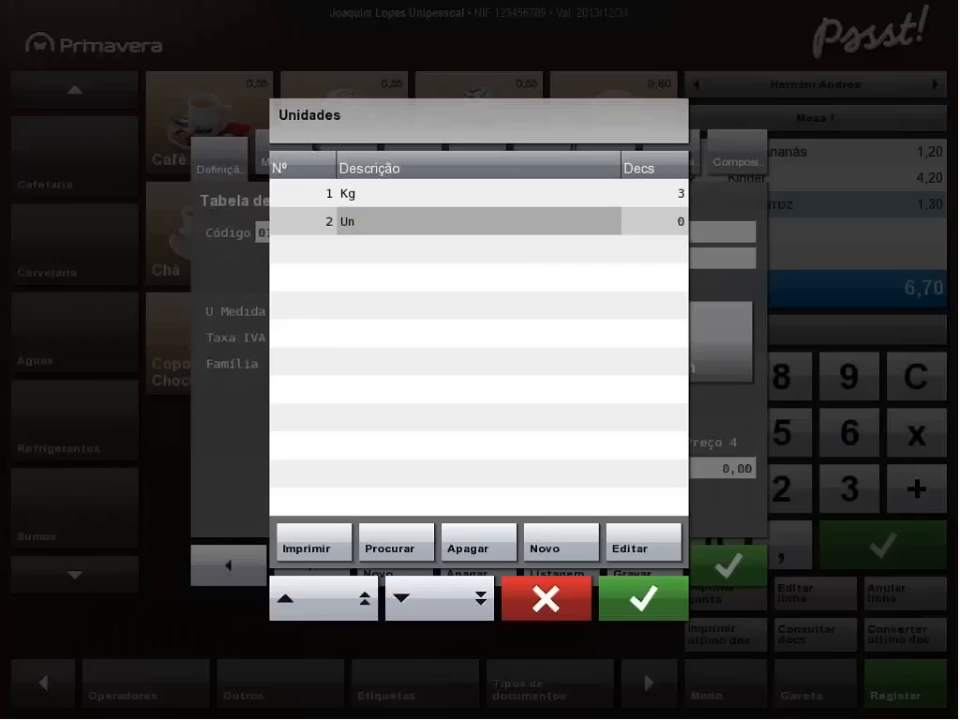
click(643, 600)
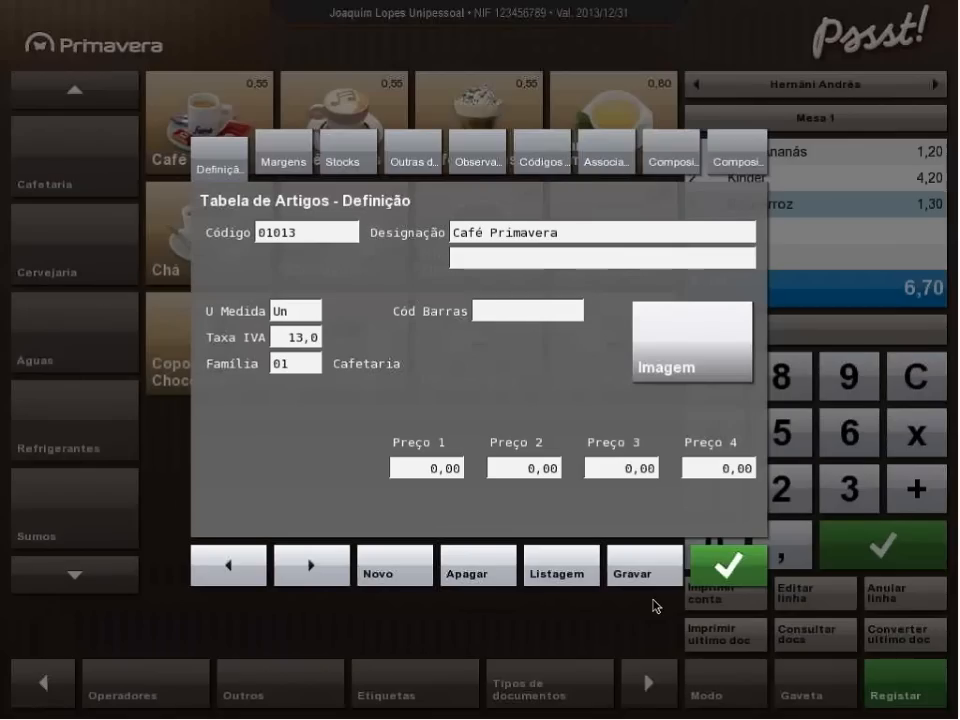
Assign the image Cafe-21.png from the img/Cafetaria folder to the article.
click(670, 352)
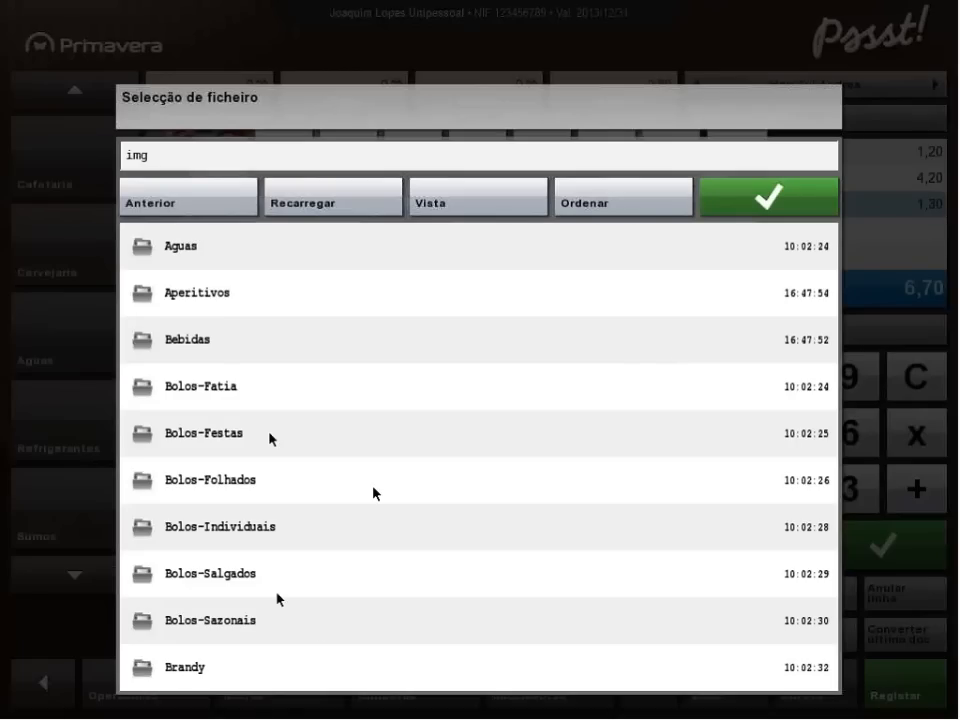
mouse_move(365, 602)
mouse_down()
mouse_move(351, 464)
mouse_move(349, 598)
mouse_up()
drag(403, 262, 390, 453)
drag(489, 265, 435, 501)
drag(439, 295, 433, 324)
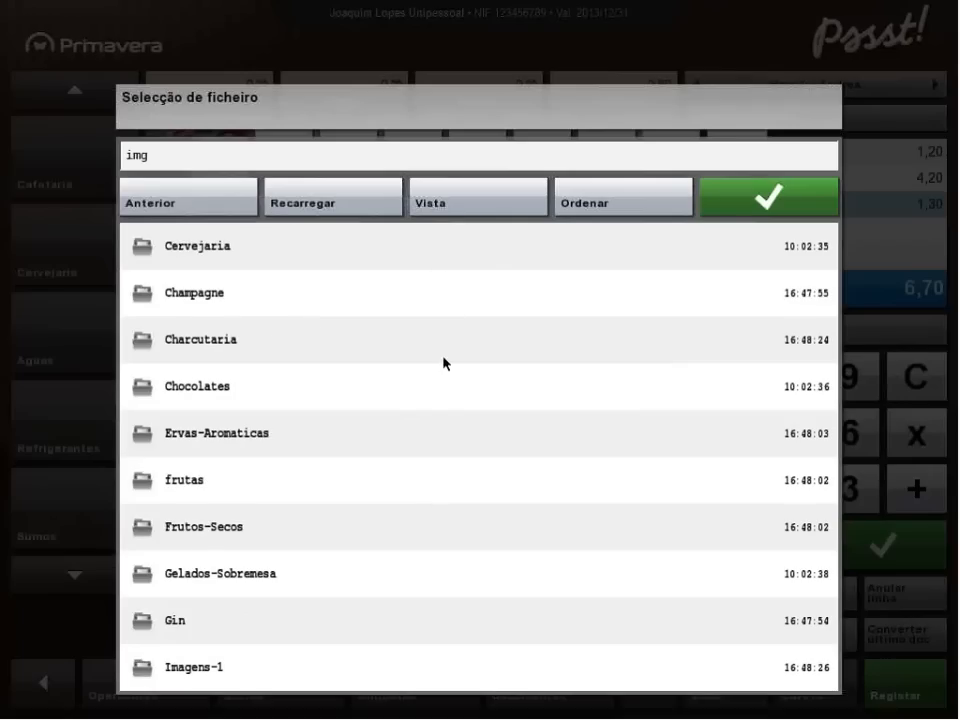
drag(510, 300, 491, 381)
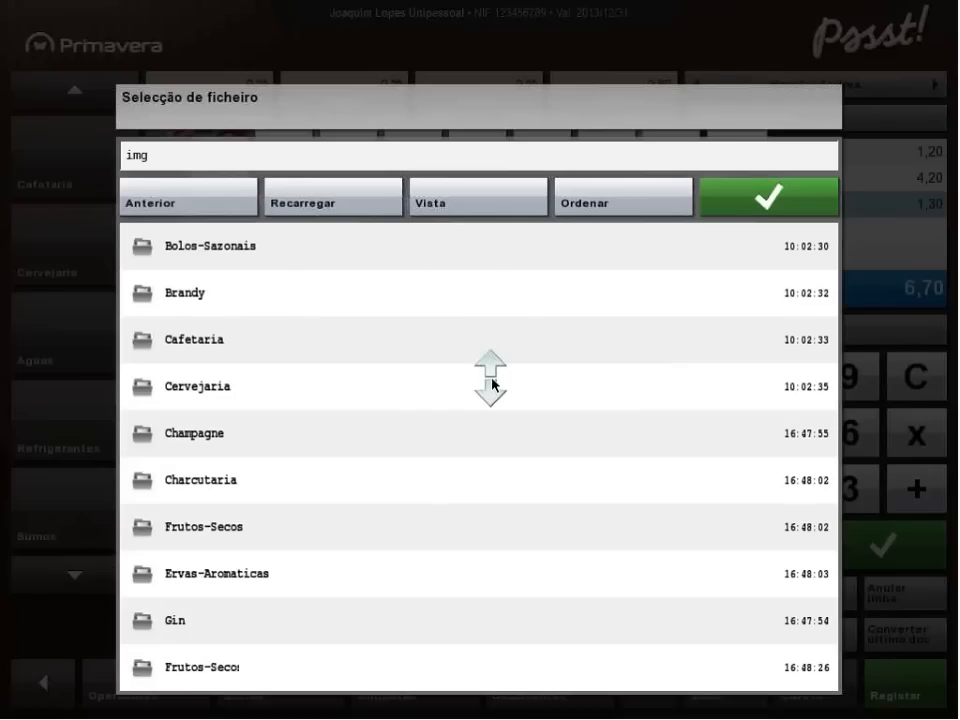
click(200, 340)
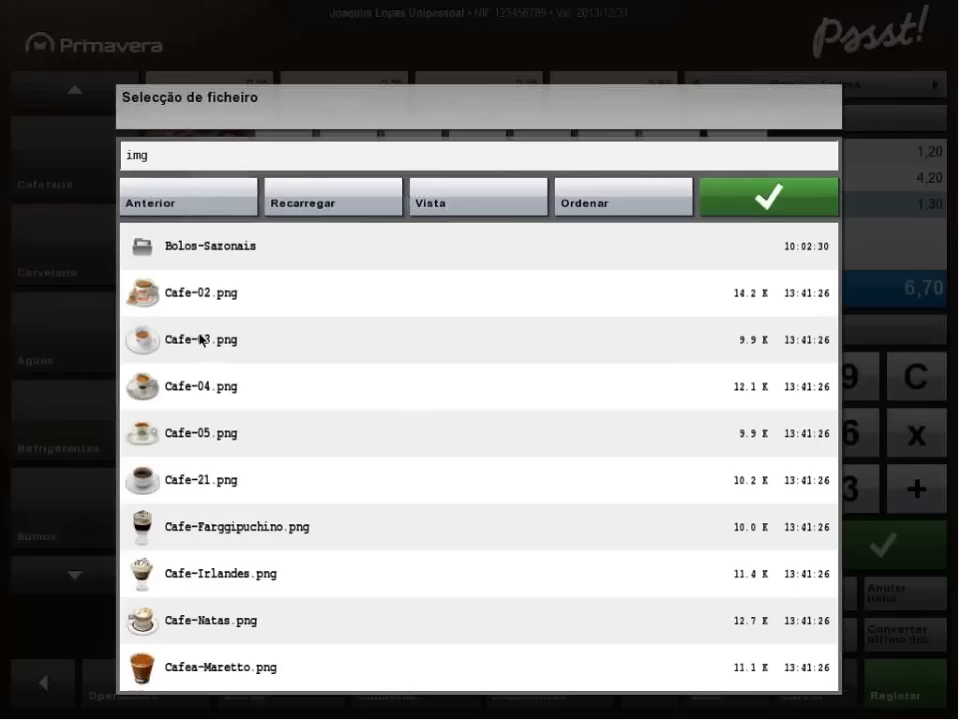
click(190, 485)
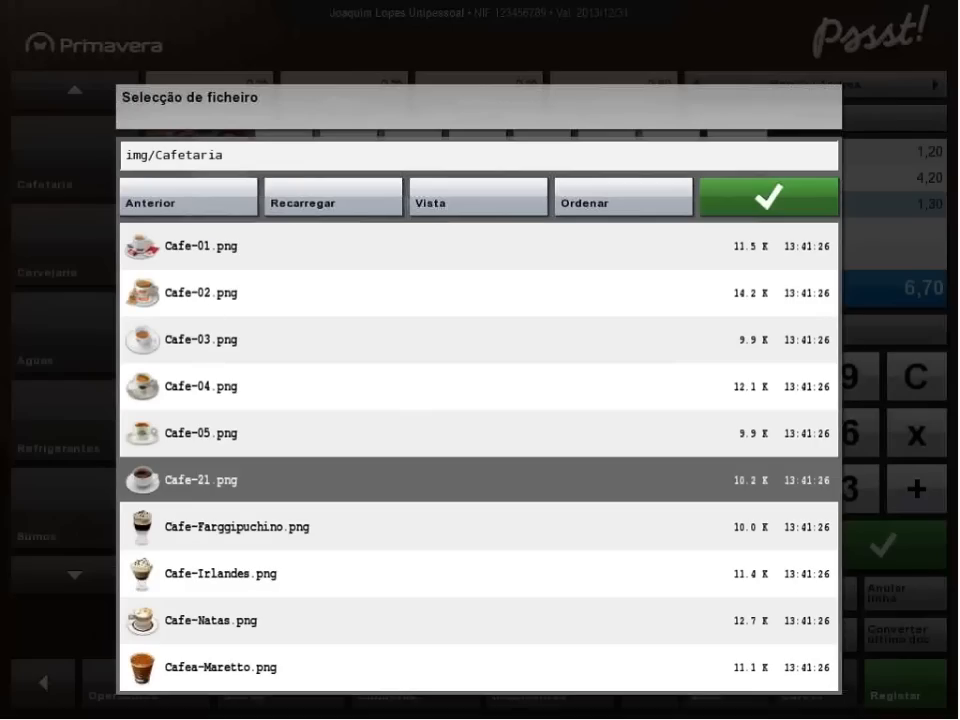
click(779, 197)
Set the article's Preço 1 to 1,00.
click(428, 467)
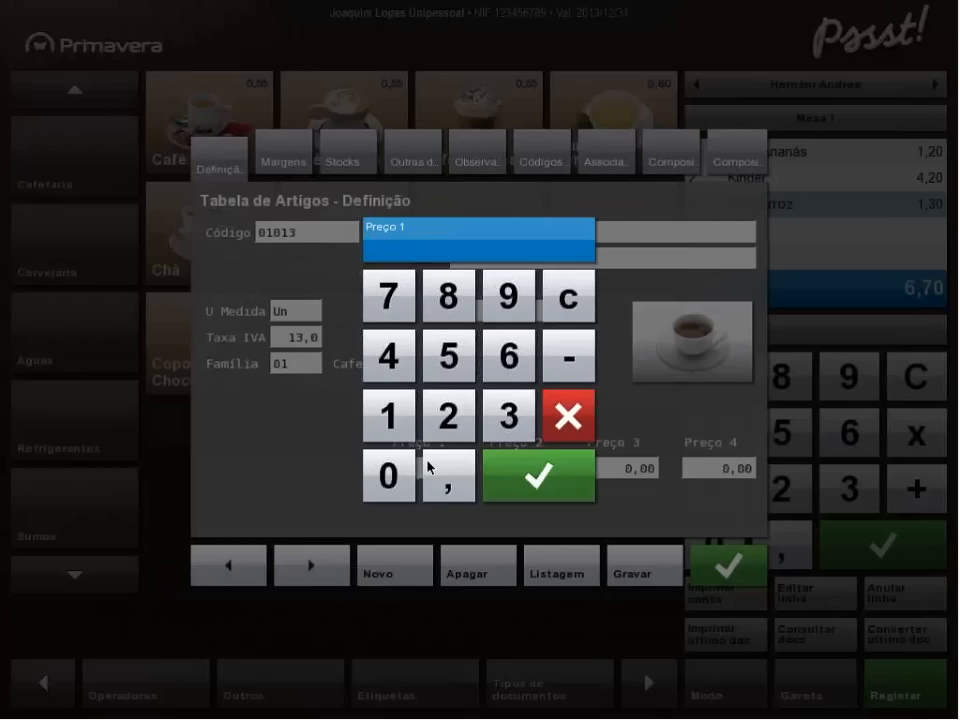
text(1)
click(557, 485)
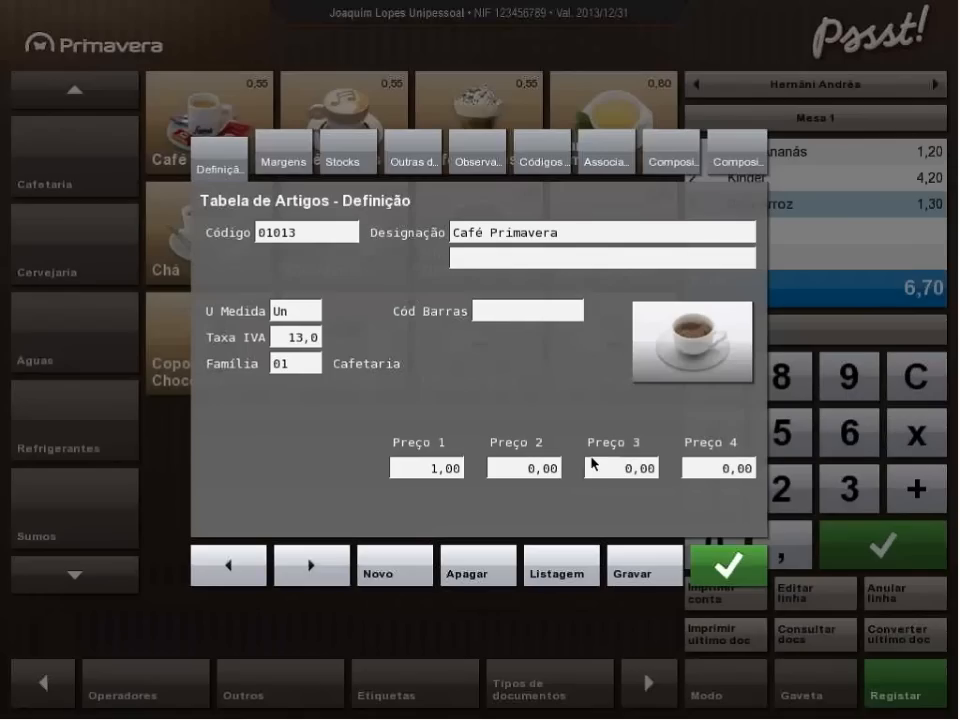
Open the margin-based price calculation for the article's Preço 2 and set the last cost (Últ Custo) to 0,500.
click(284, 161)
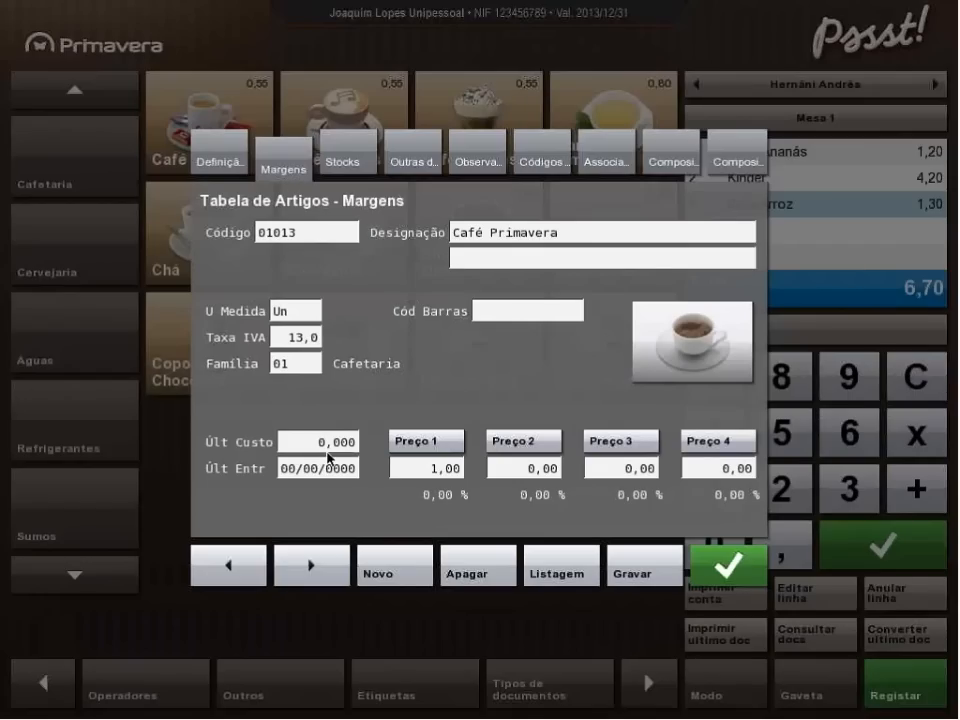
click(506, 440)
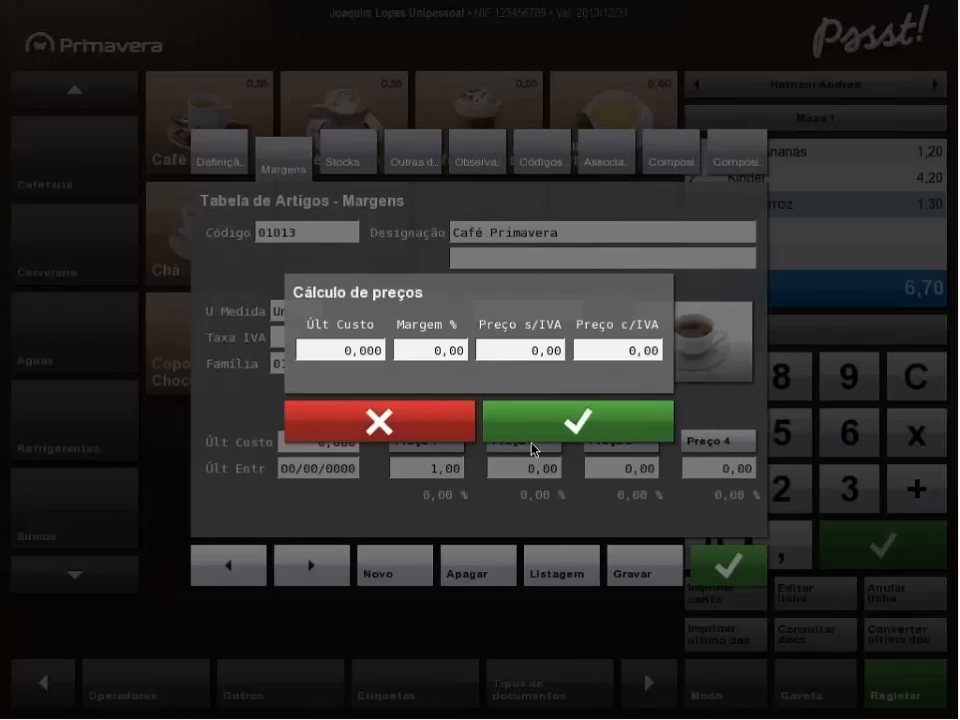
click(419, 352)
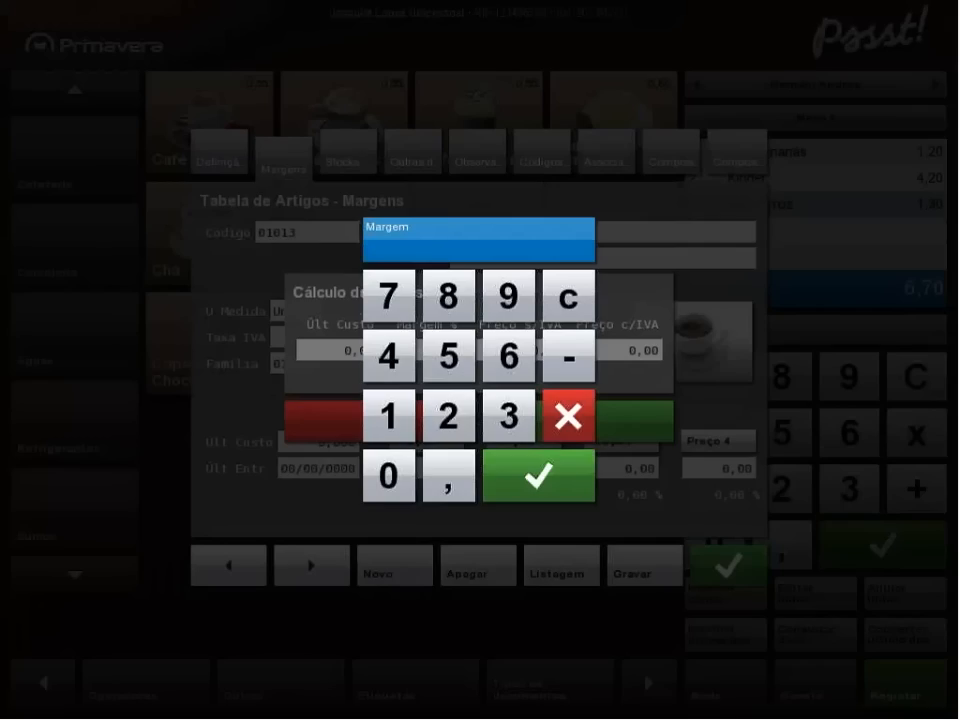
click(545, 480)
click(366, 354)
click(448, 476)
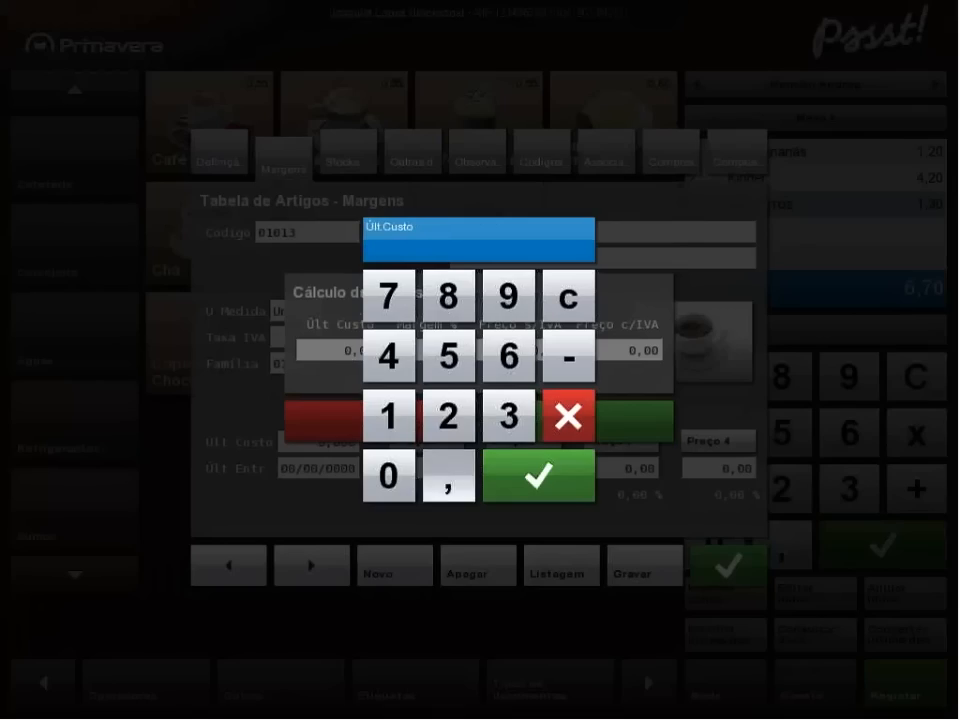
click(450, 362)
click(545, 482)
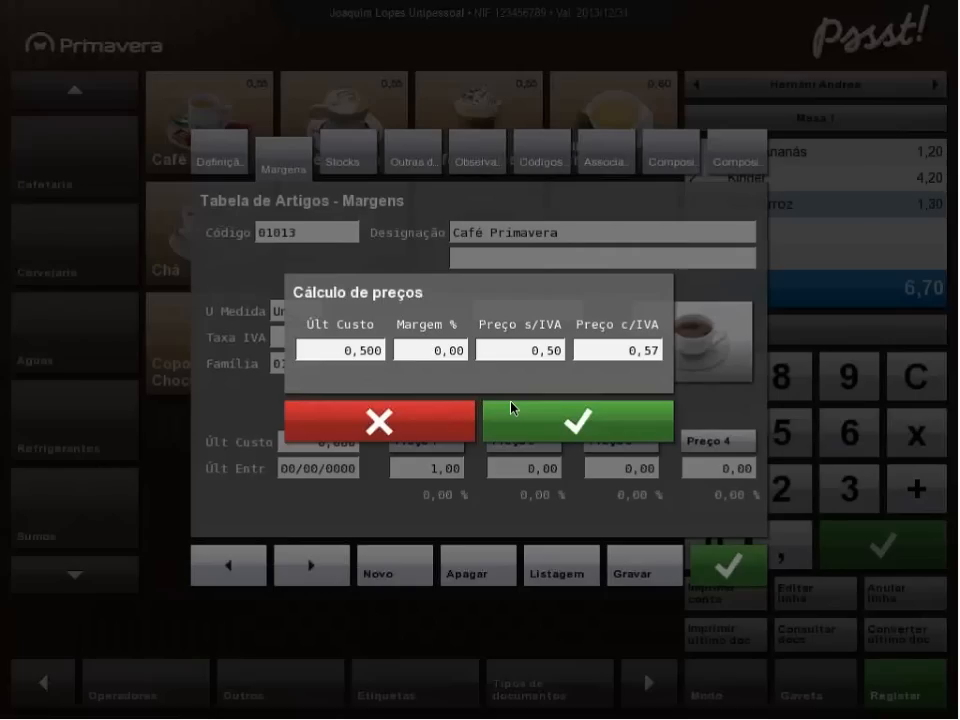
Set the margin for Preço 2 to 100 % and apply the calculated price.
click(435, 352)
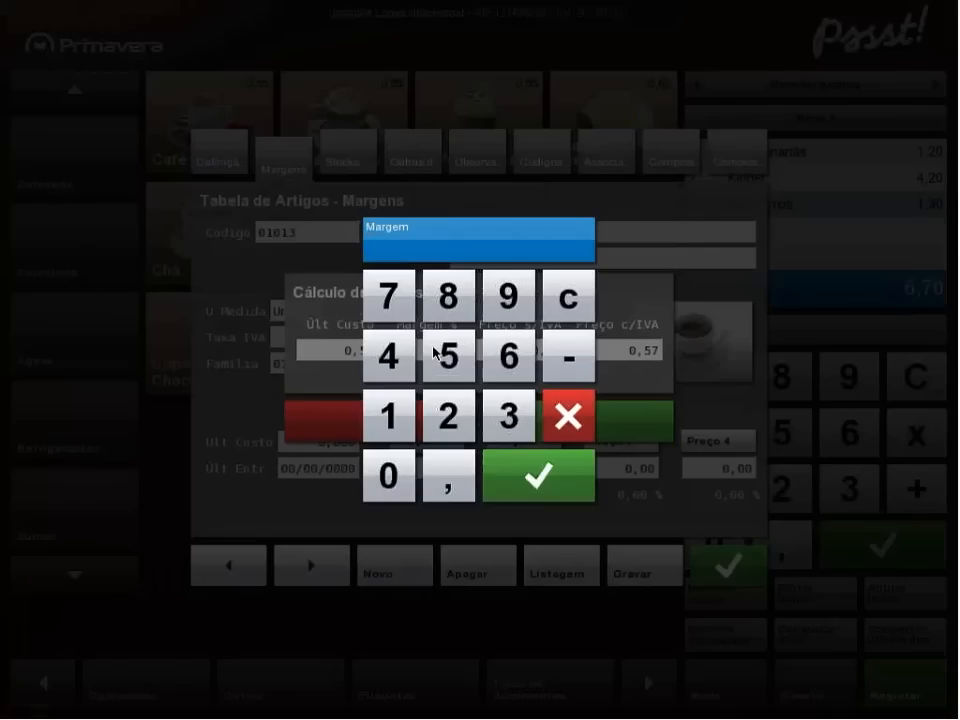
click(389, 414)
click(392, 478)
click(392, 478)
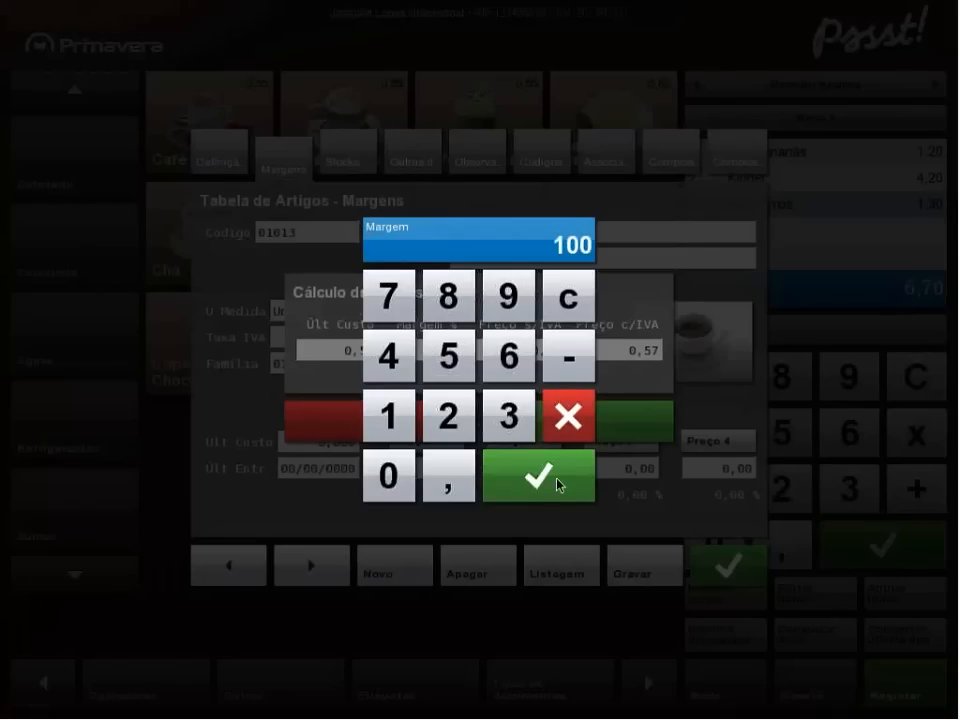
click(550, 485)
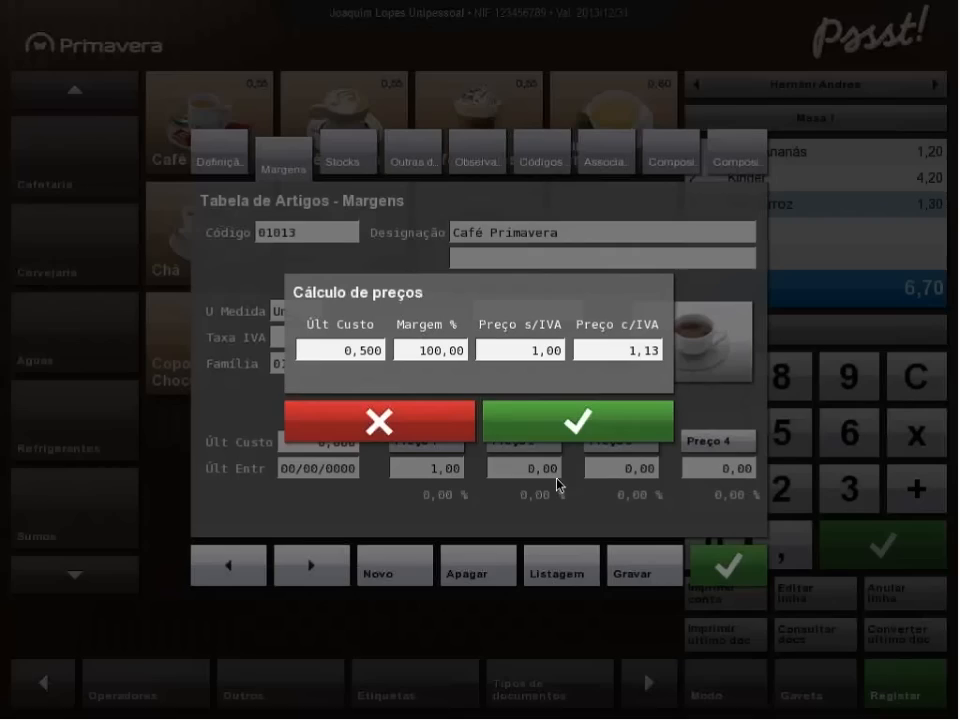
click(597, 430)
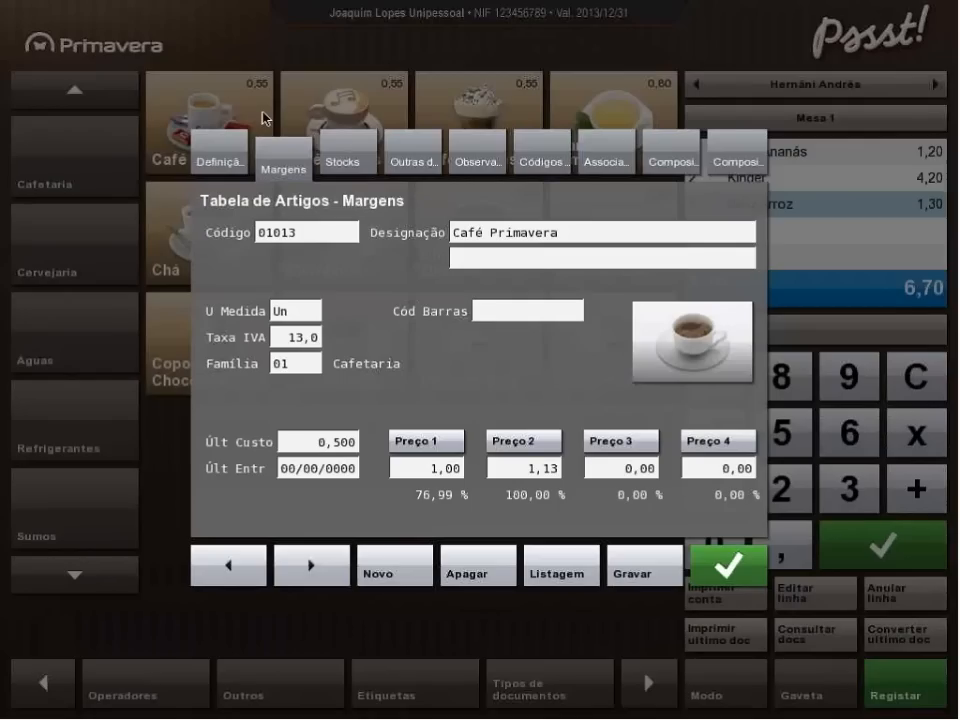
Add the observation "cheio" to the article, allow only a single observation, and save the record.
click(354, 166)
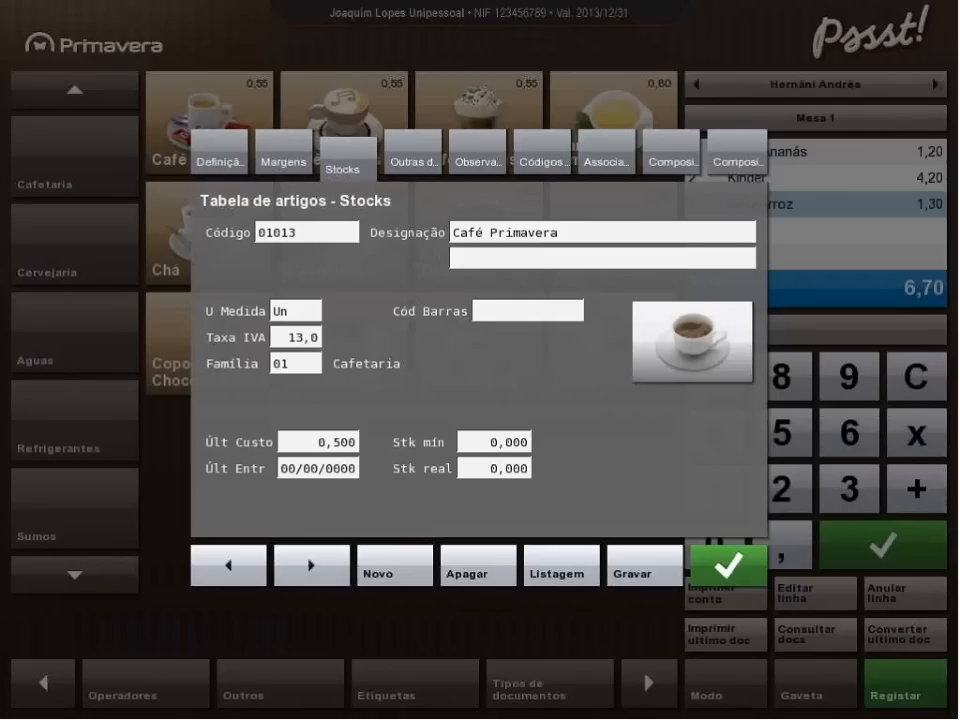
click(412, 163)
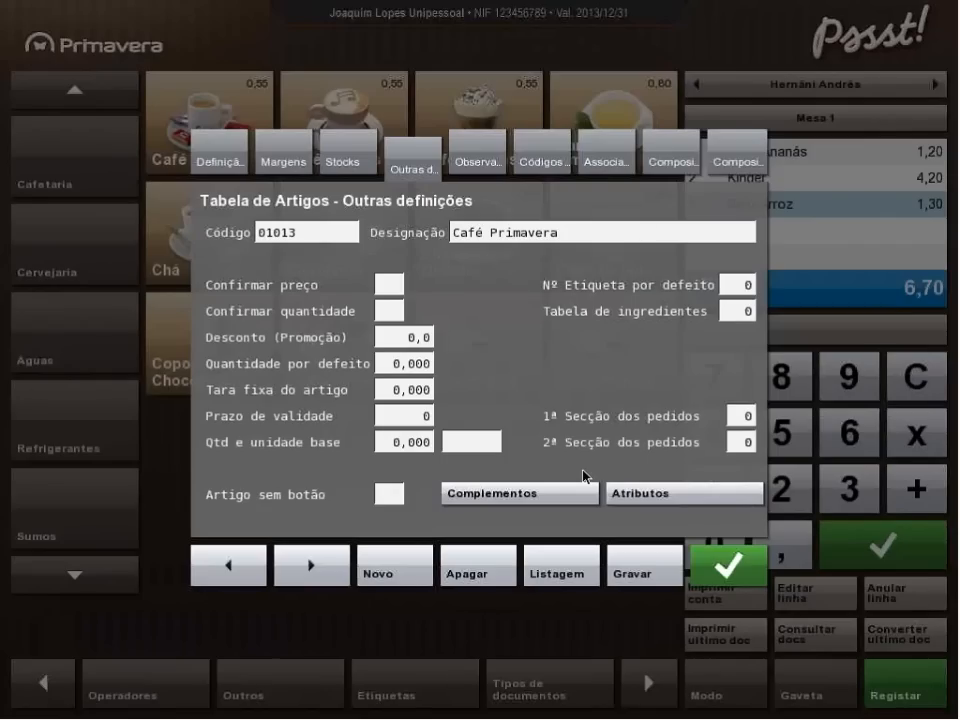
click(490, 158)
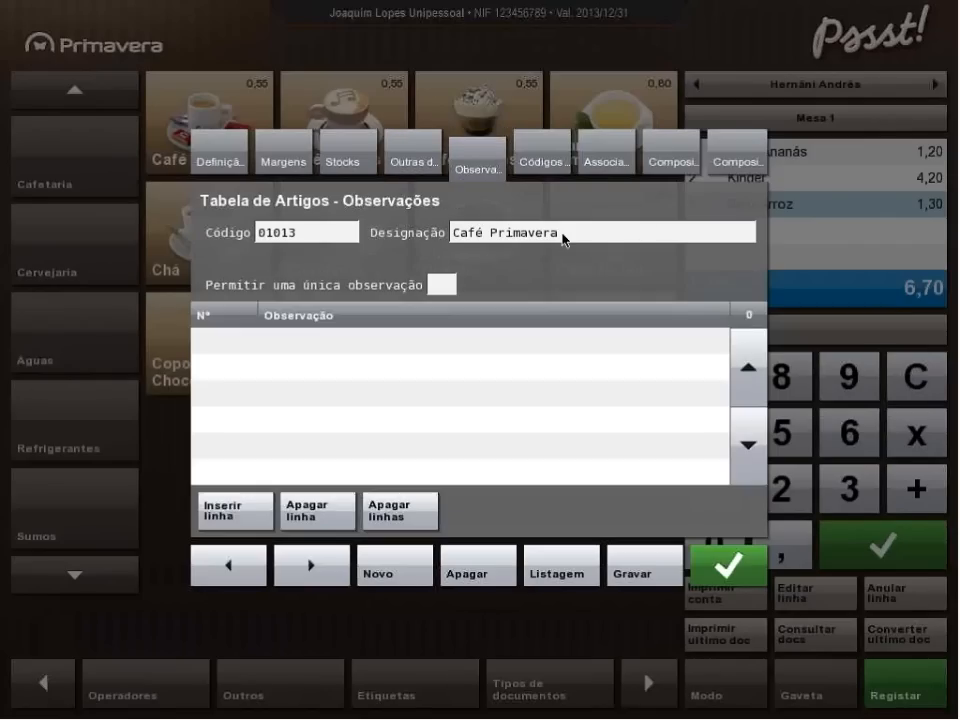
click(338, 345)
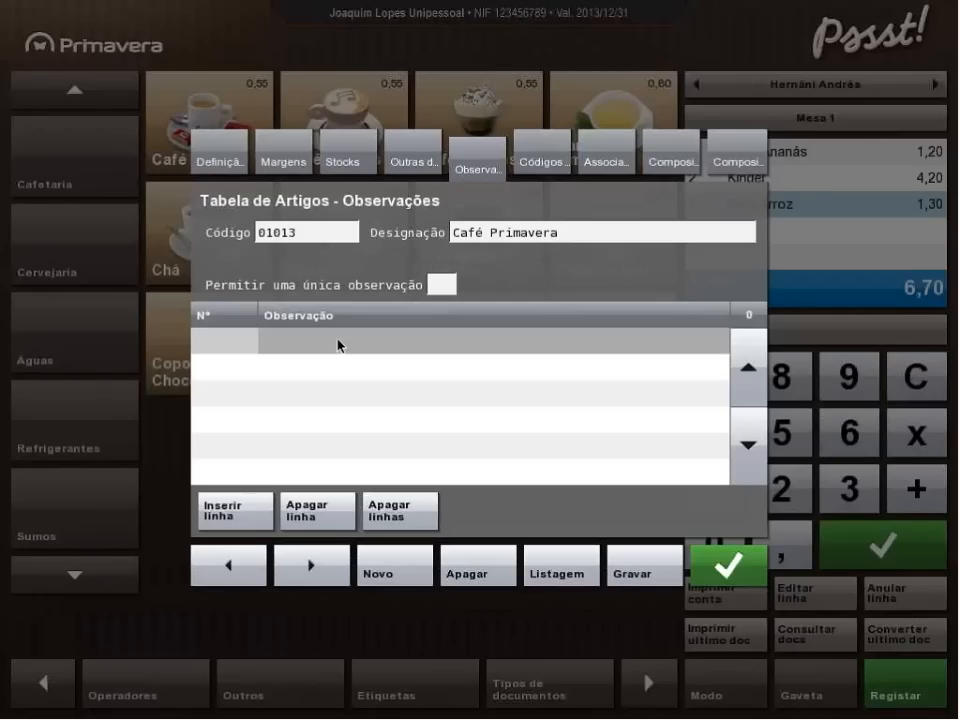
click(243, 505)
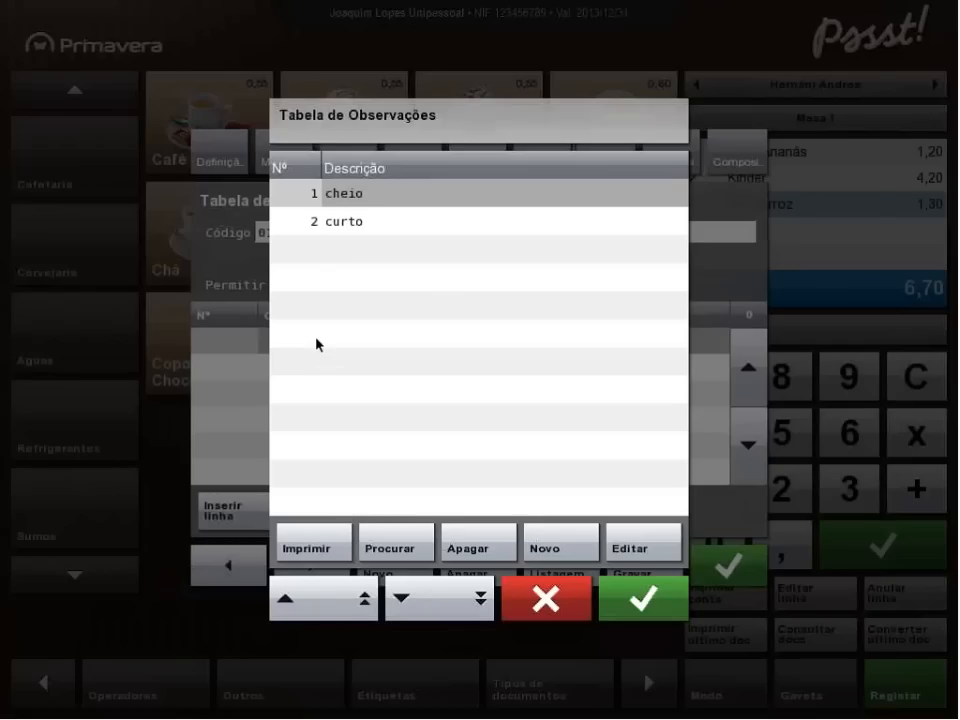
click(643, 598)
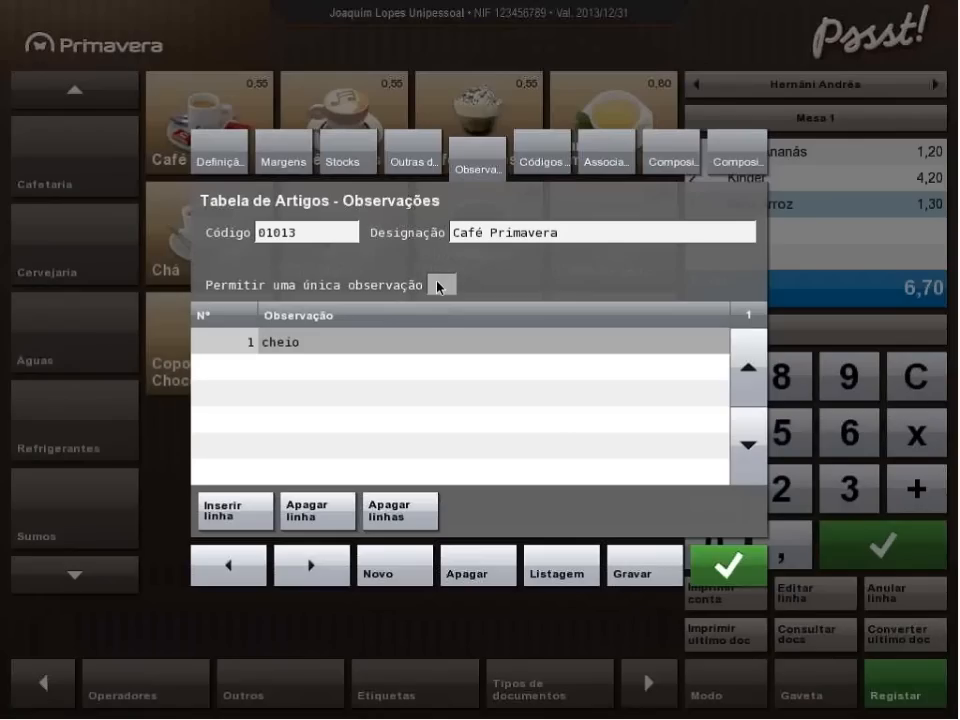
click(549, 160)
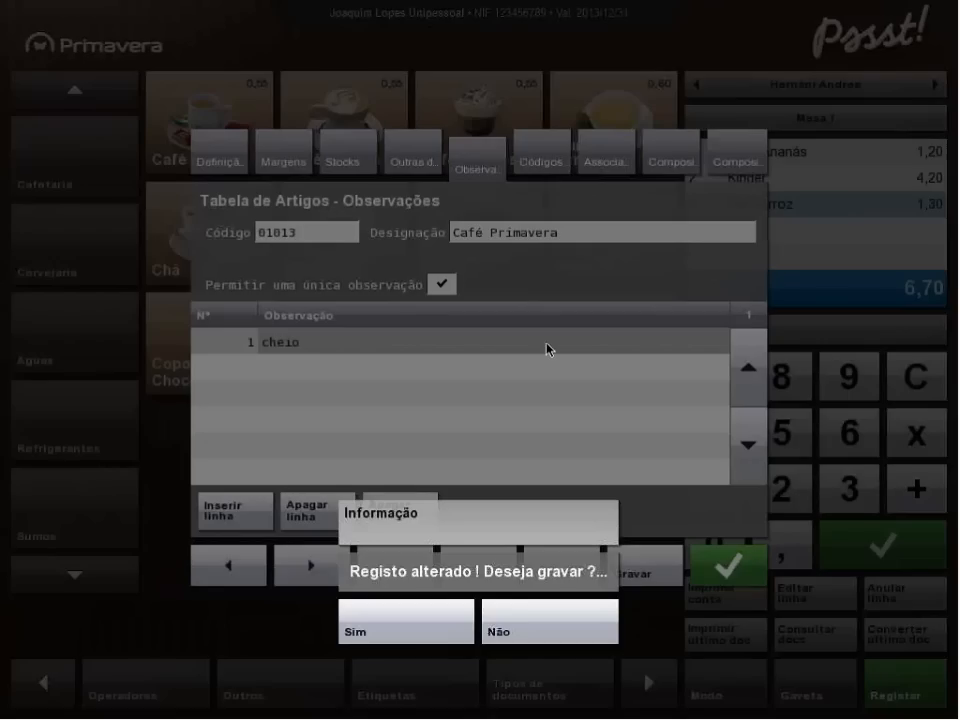
click(412, 632)
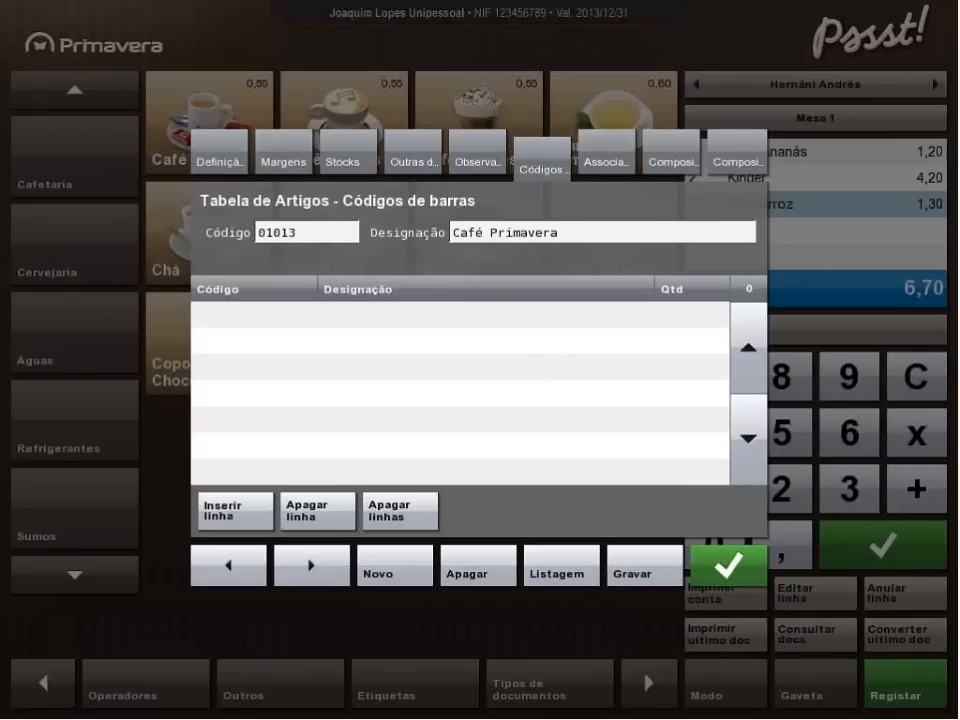
Review the article's Associações, Composição Estática and Composição Dinâmica definitions and close the article record.
click(607, 168)
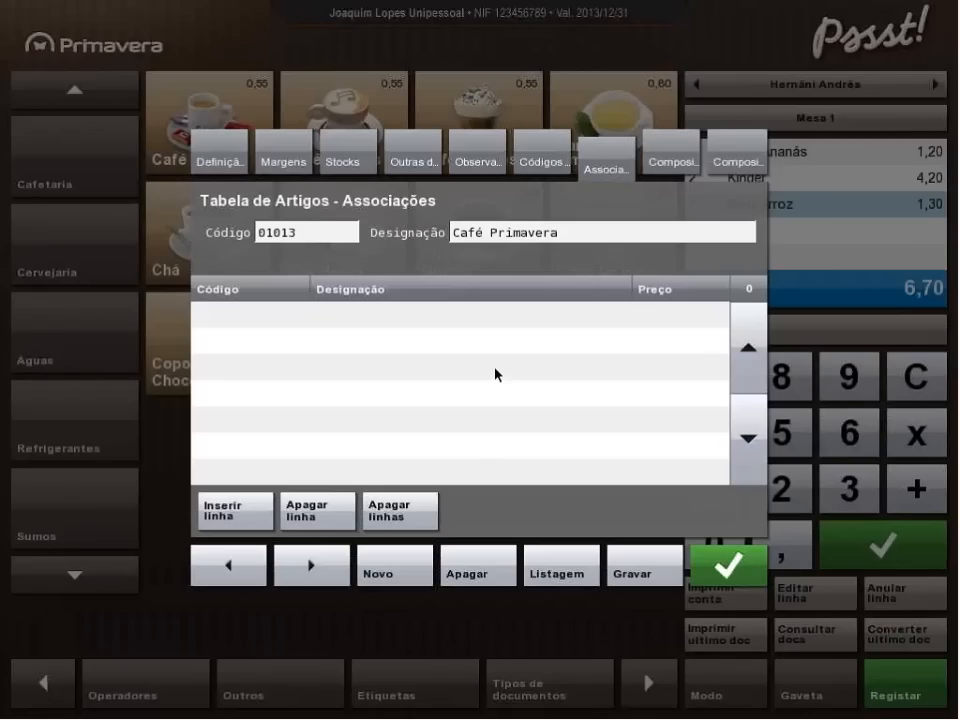
click(676, 162)
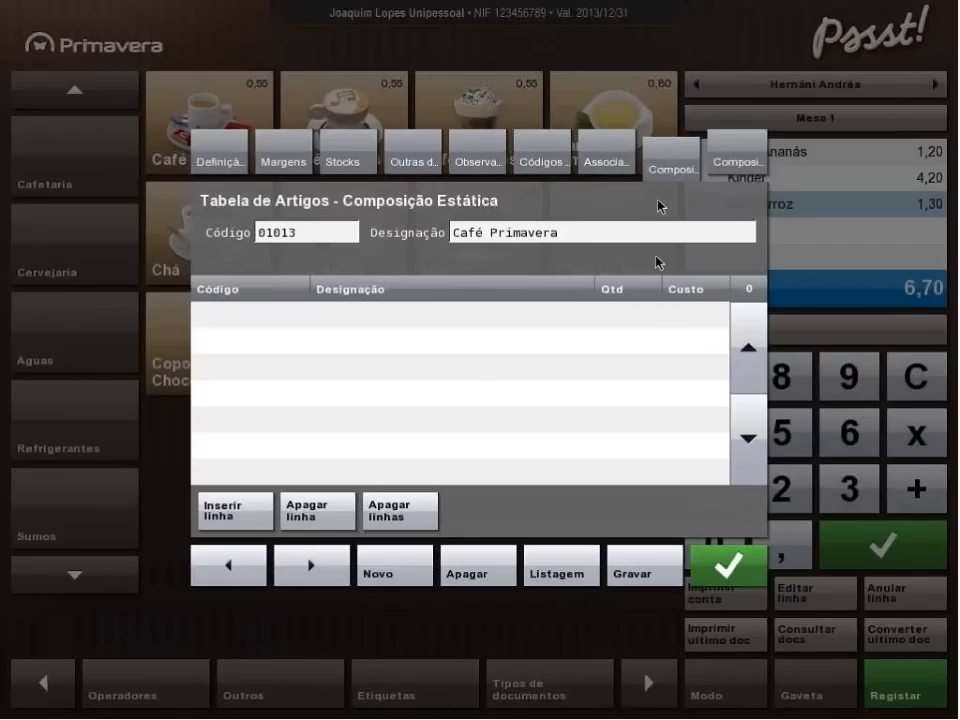
click(620, 166)
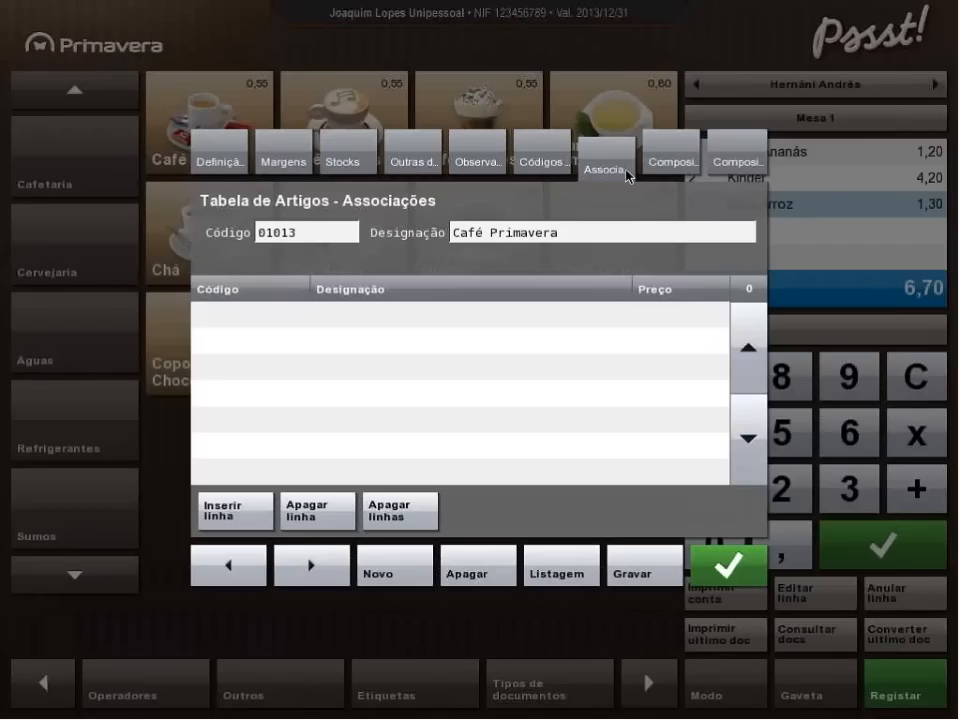
click(671, 163)
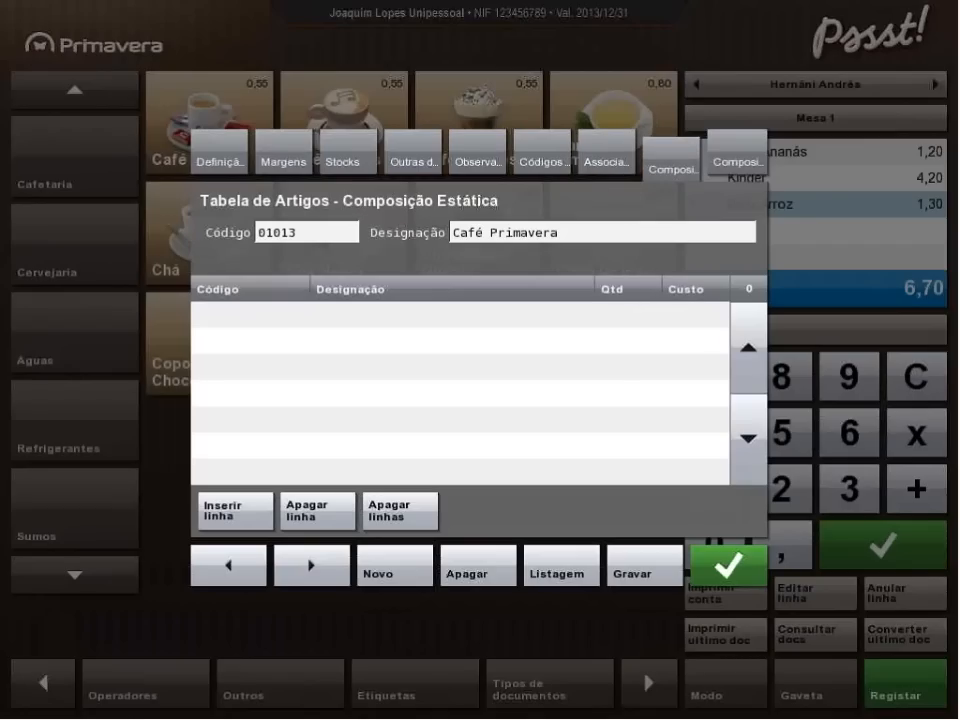
click(735, 168)
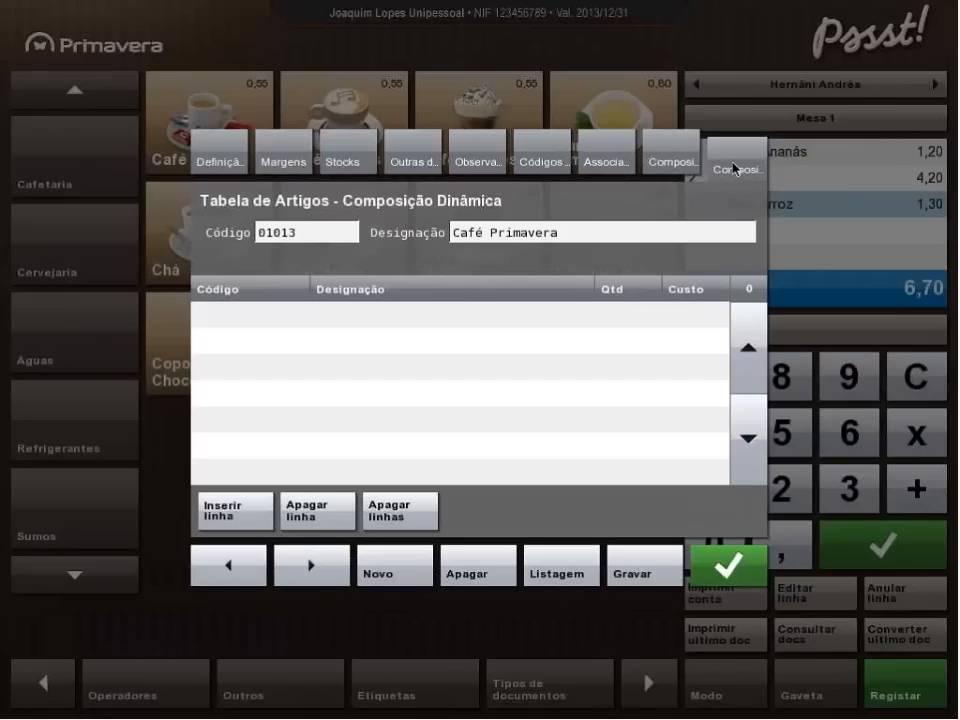
click(606, 163)
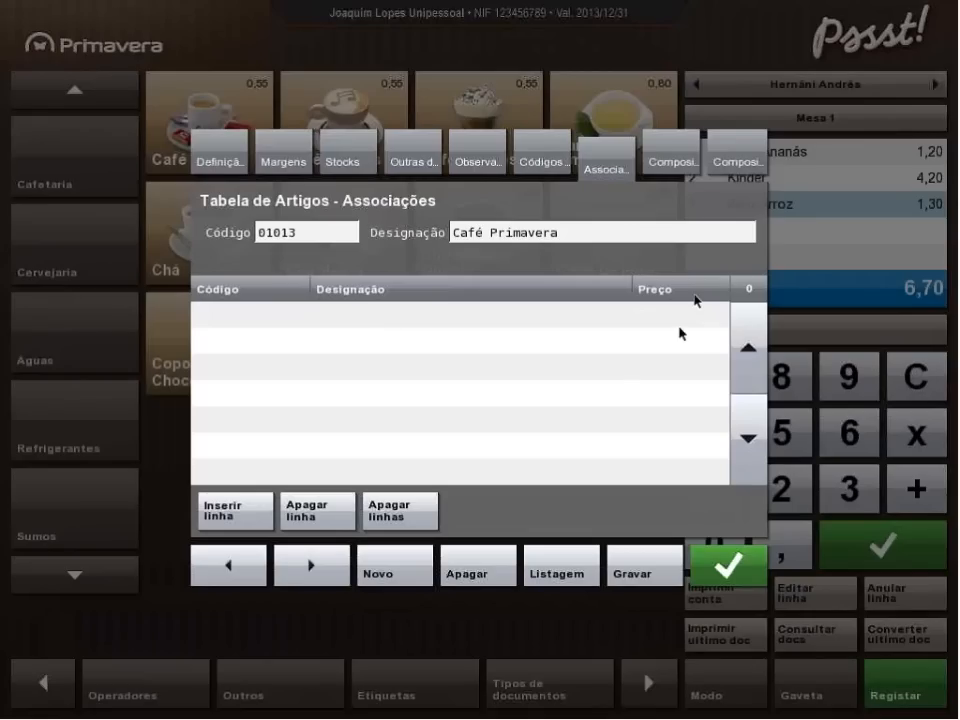
click(741, 164)
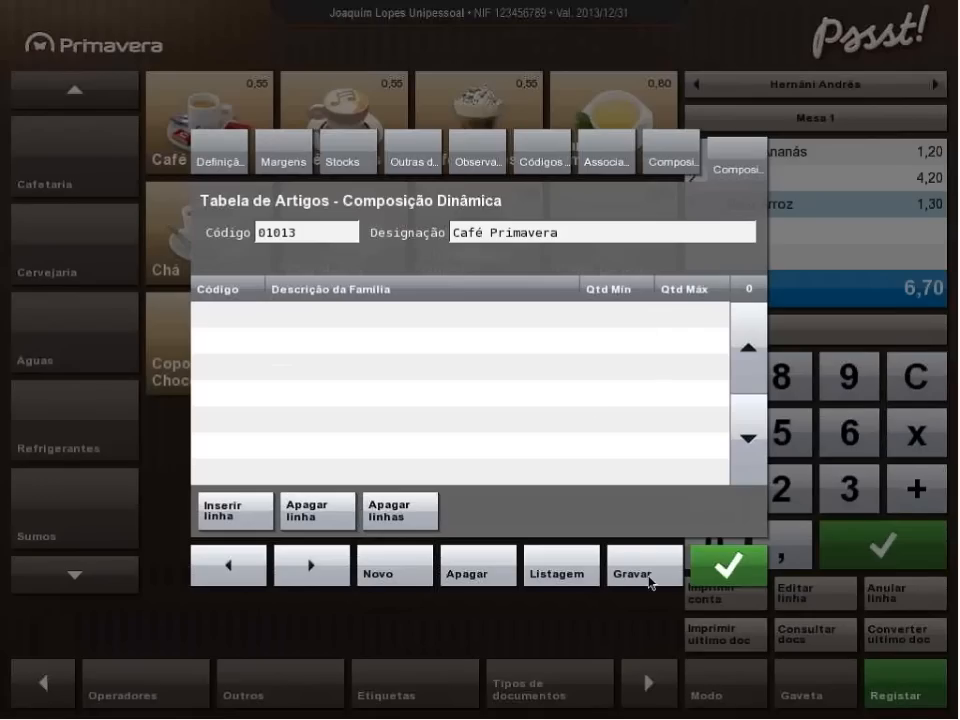
click(728, 568)
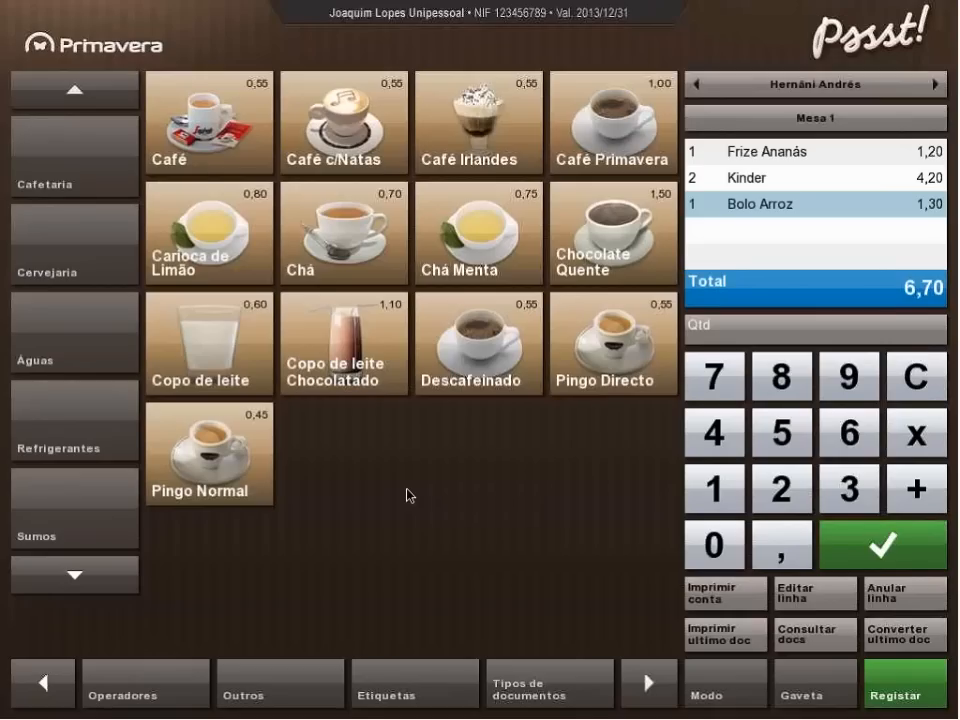
Register one Café Primavera on Mesa 1 with the observation "cheio".
click(625, 133)
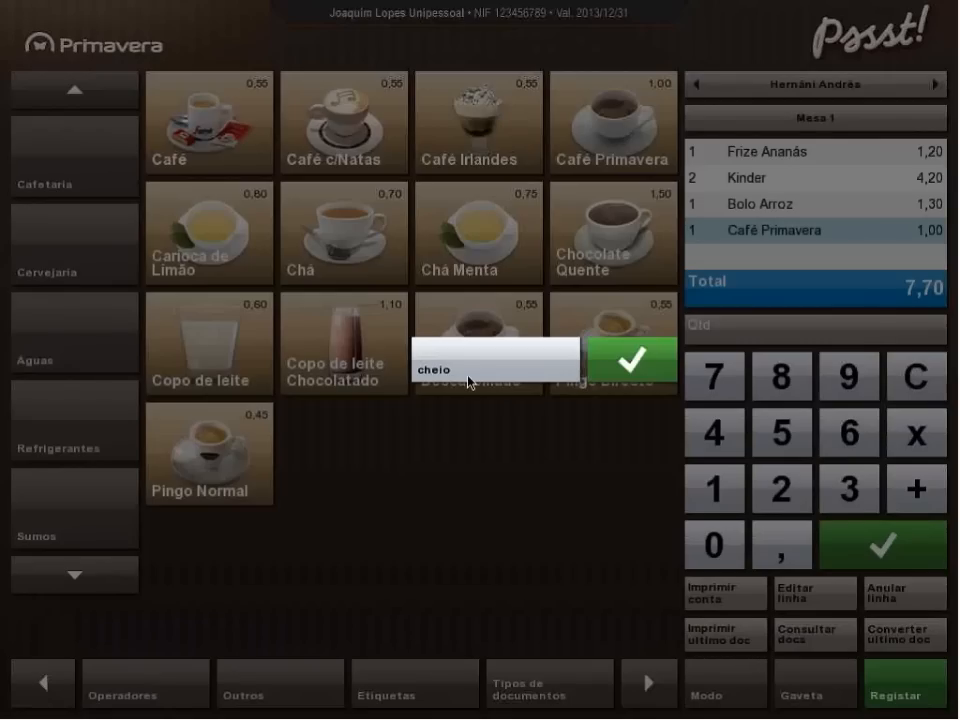
click(470, 380)
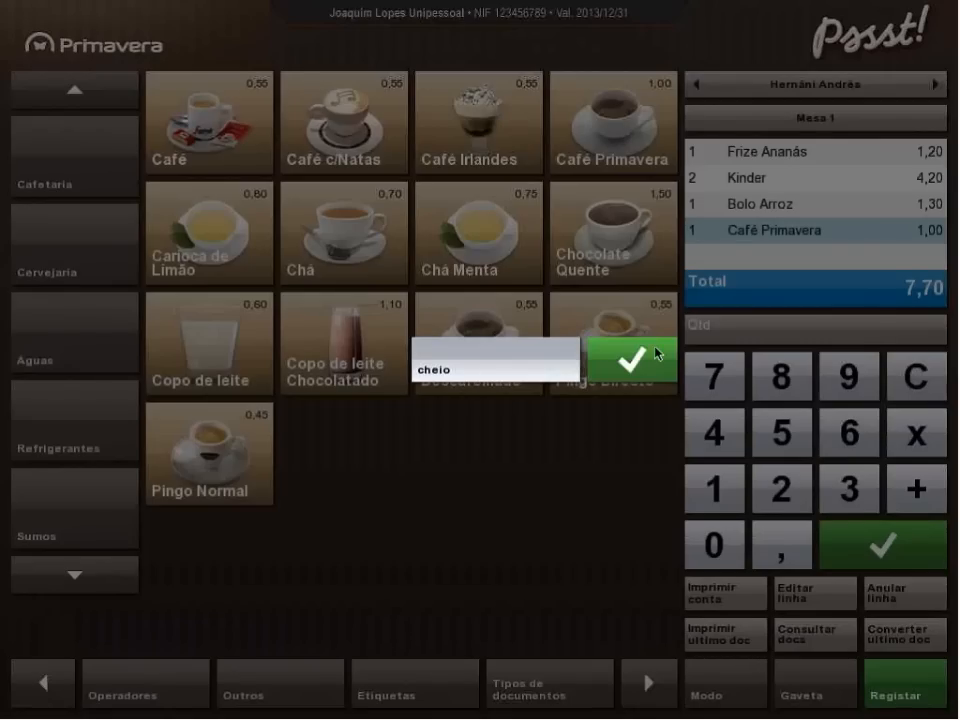
click(630, 368)
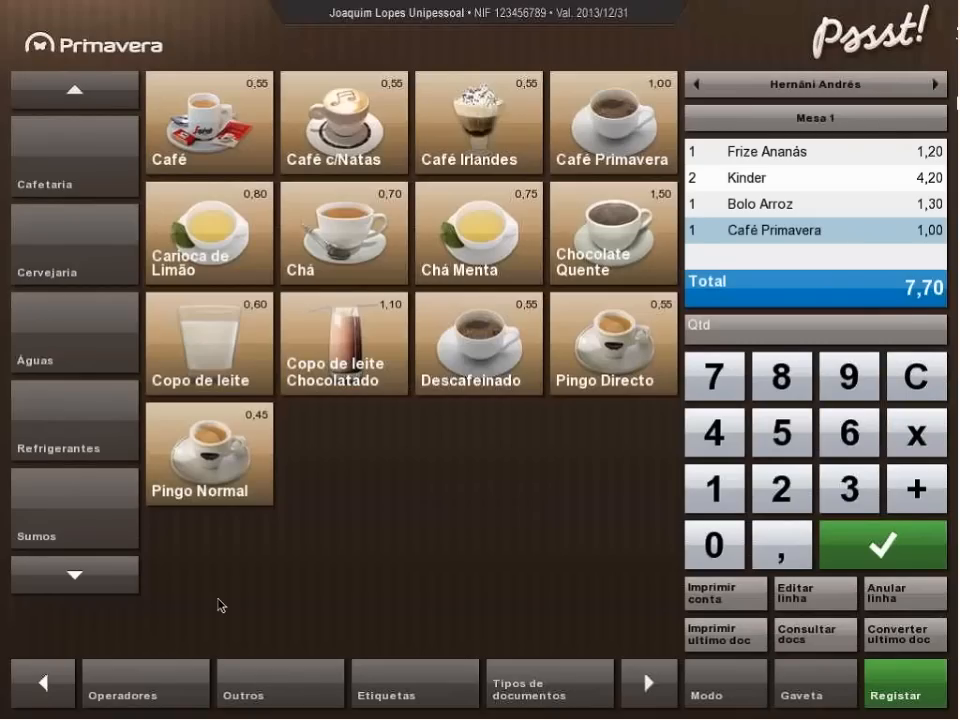
Start a new family record after Pastilhas Elasticas and enter "Pequenos Almioços" as its description.
click(96, 574)
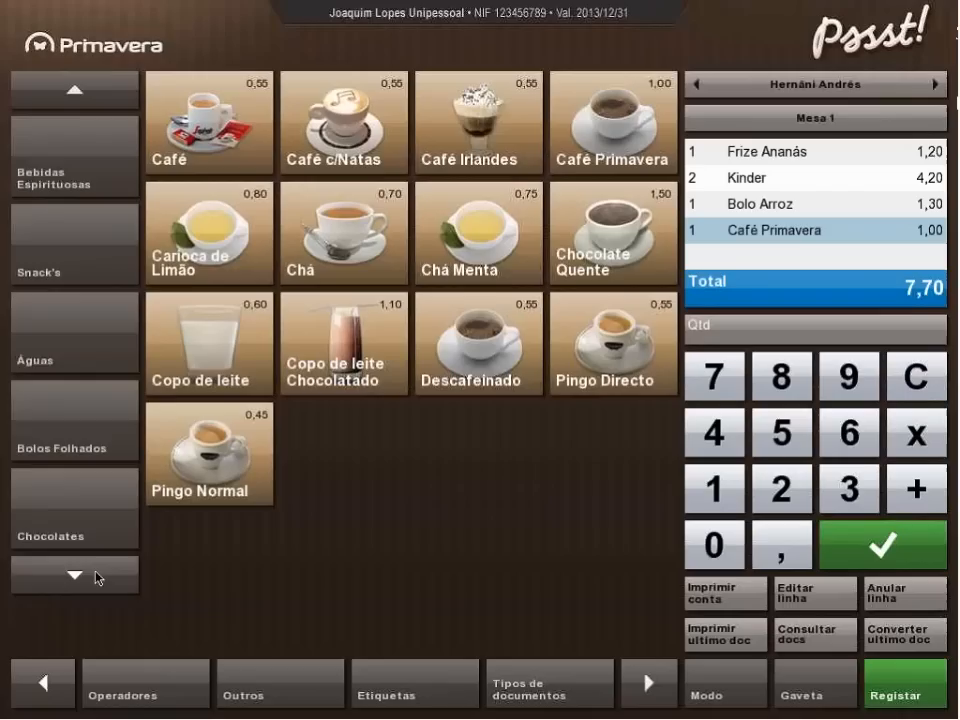
click(96, 574)
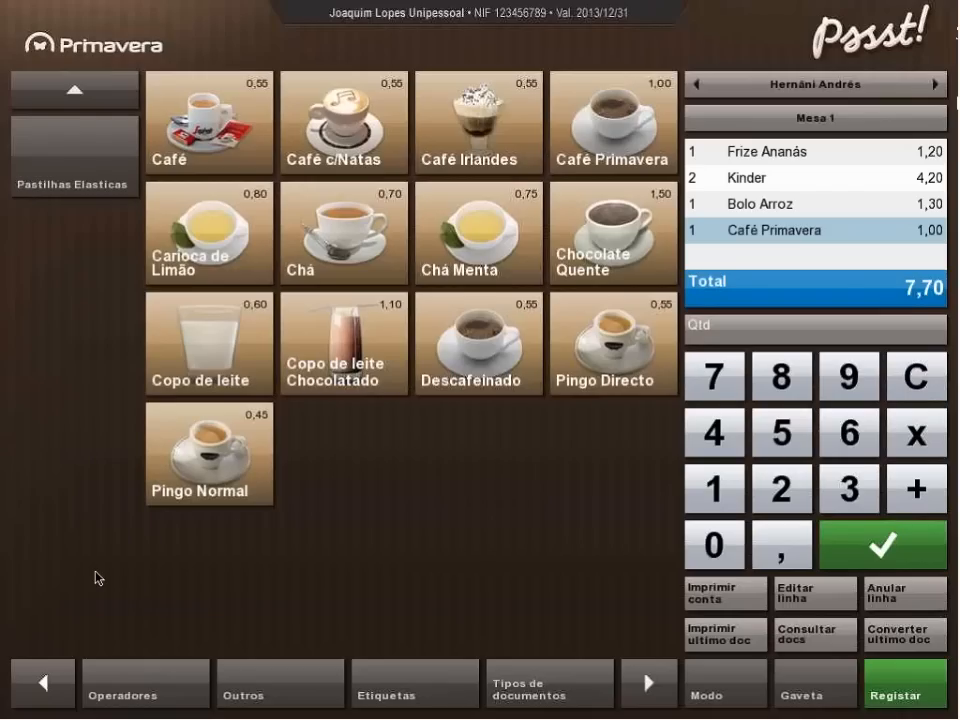
click(78, 235)
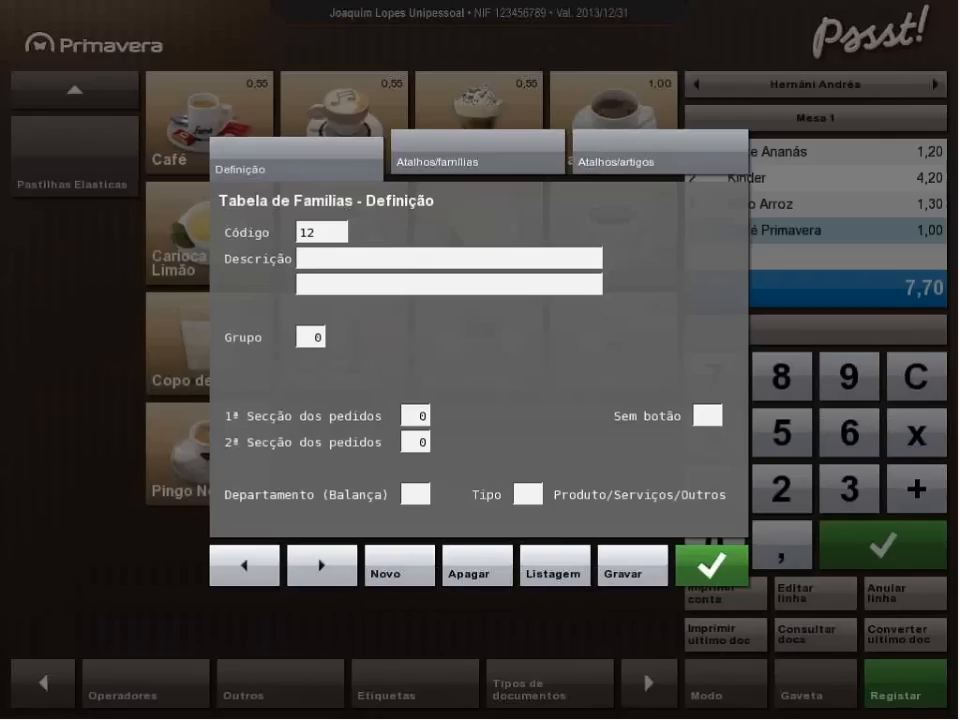
click(322, 261)
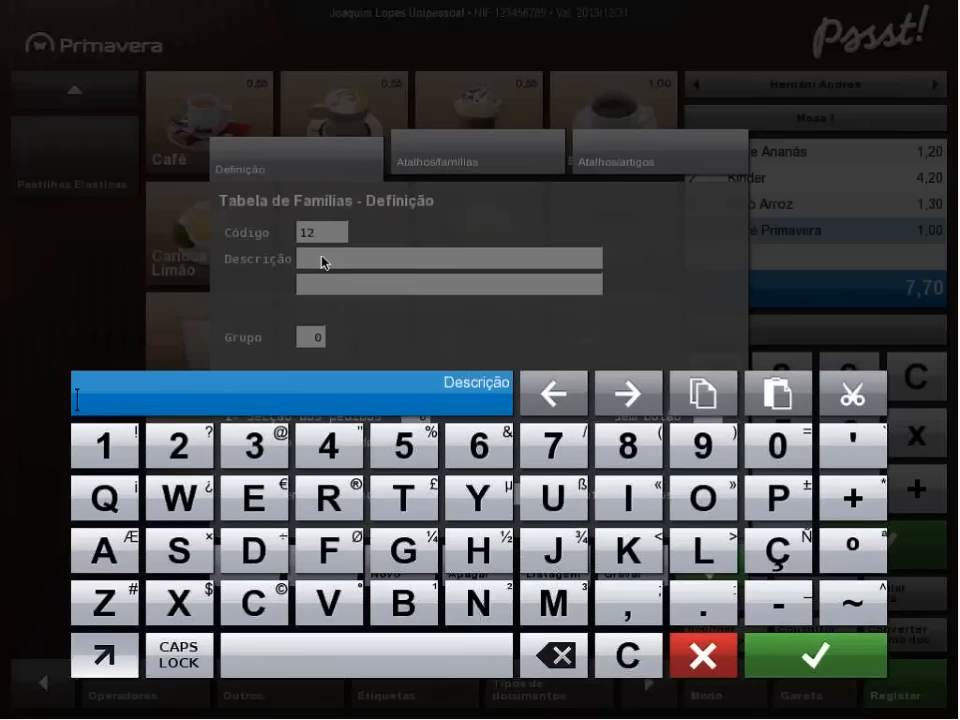
text(Almoç)
key(BackSpace)
key(BackSpace)
key(BackSpace)
key(BackSpace)
key(BackSpace)
text(Pequenos)
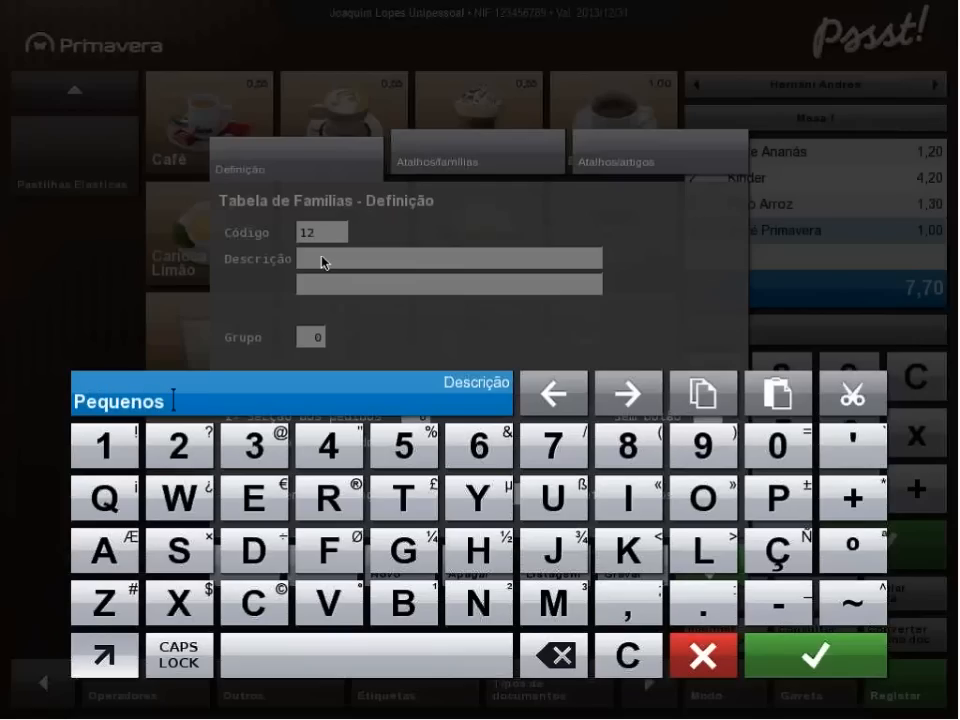
text( Almioços)
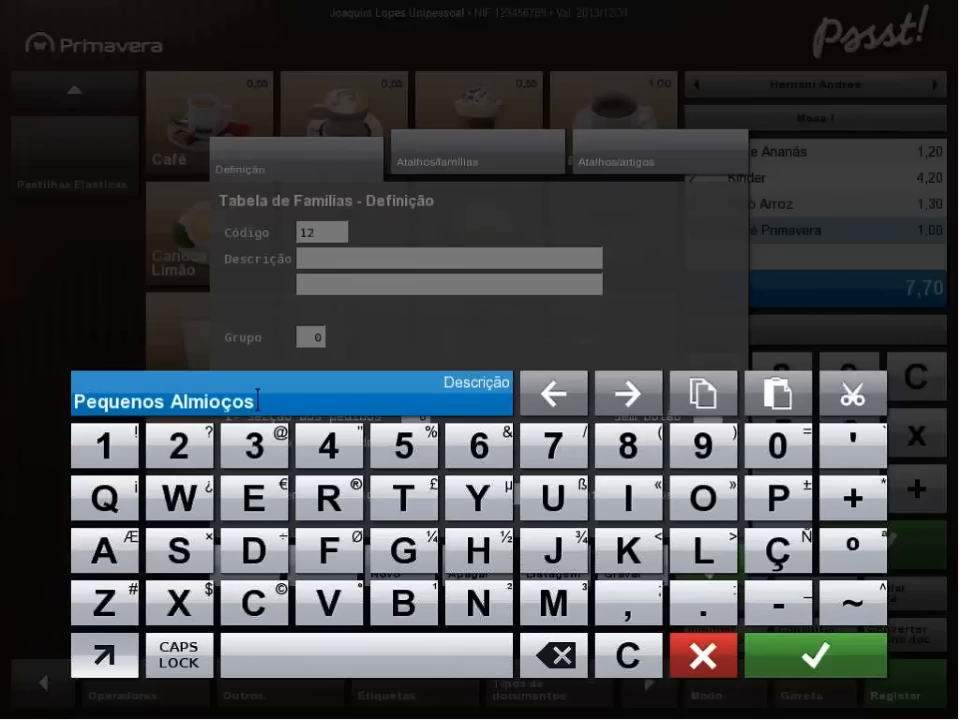
Edit the new family's description to read "Pequenos Amoços" and accept it.
click(209, 404)
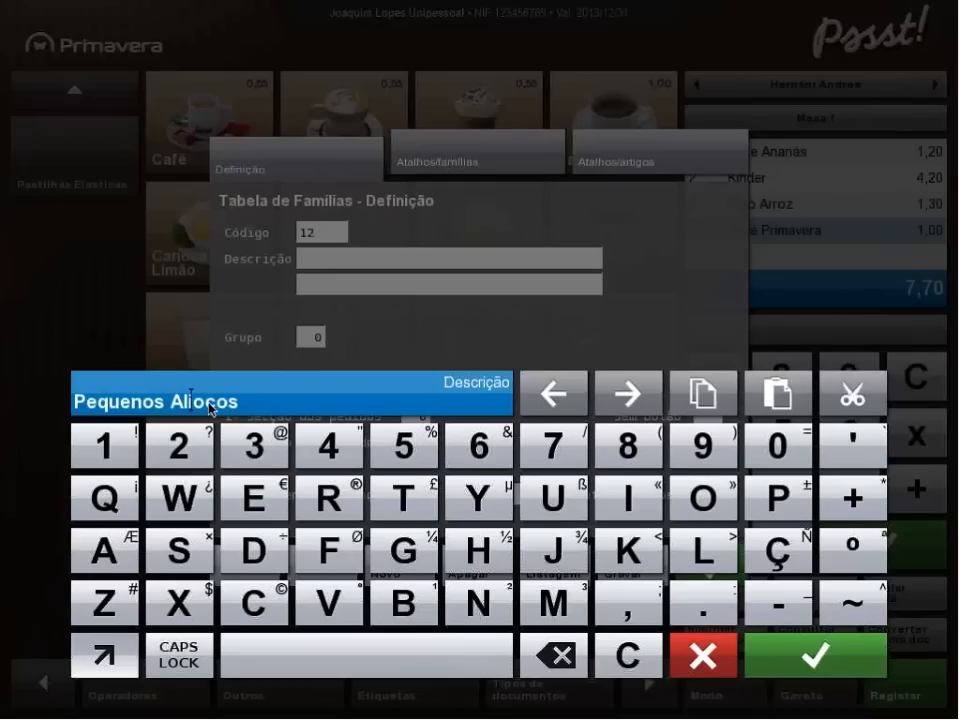
key(BackSpace)
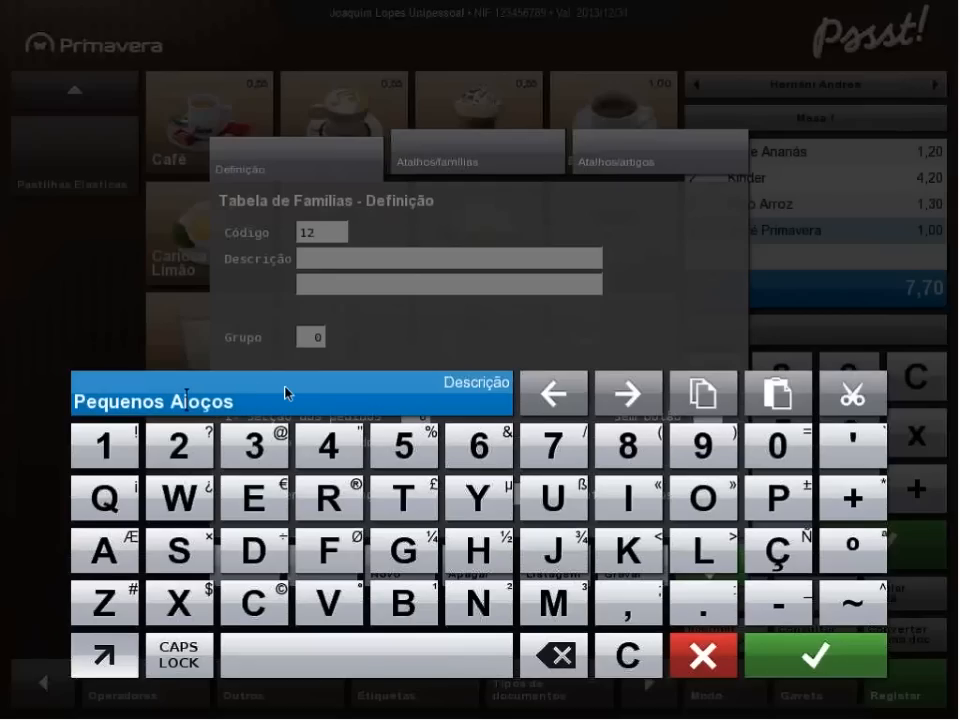
text(l)
text(m)
key(Delete)
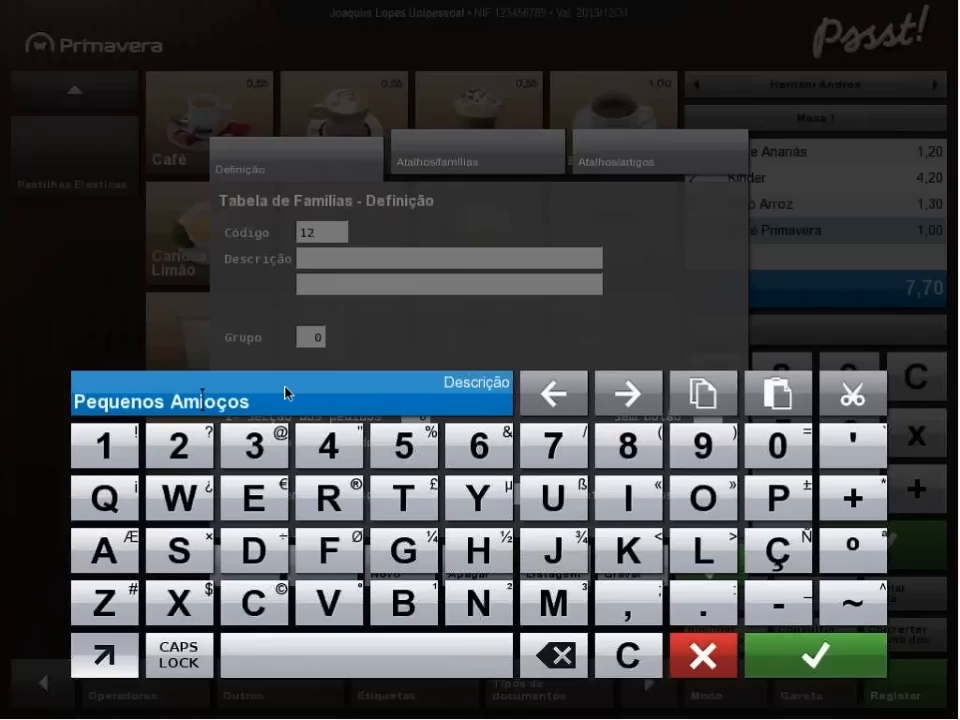
key(BackSpace)
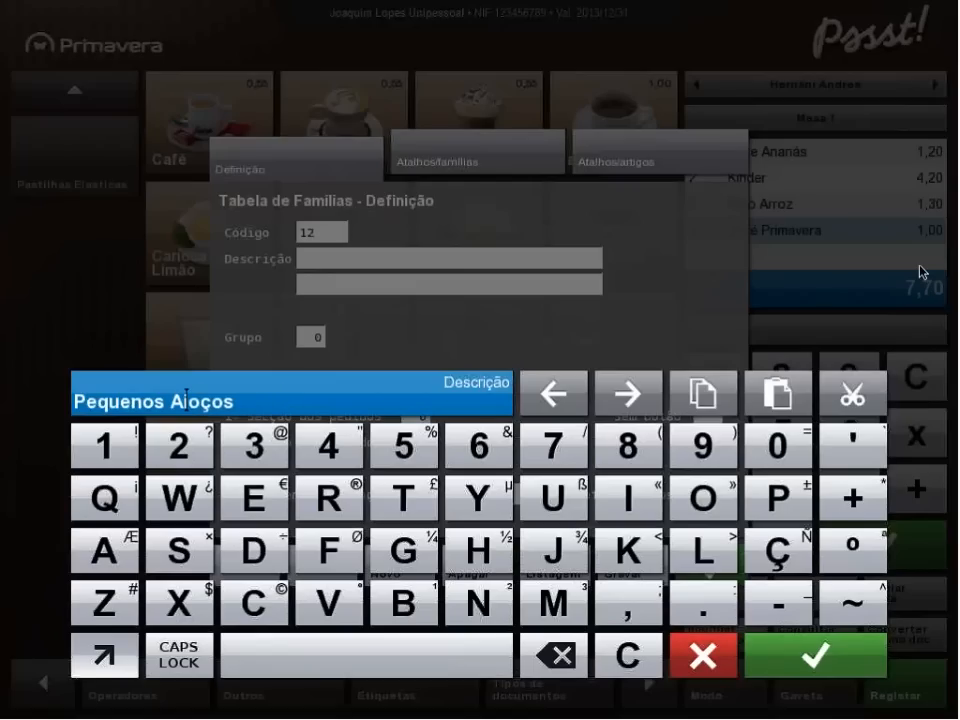
text(mo)
key(Delete)
key(Delete)
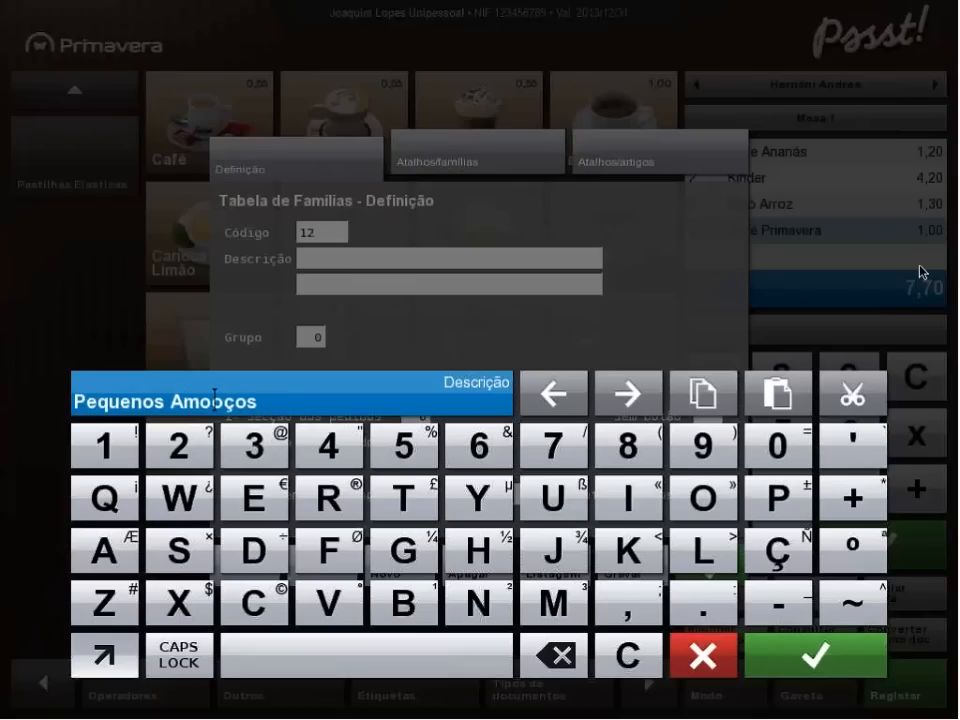
click(832, 670)
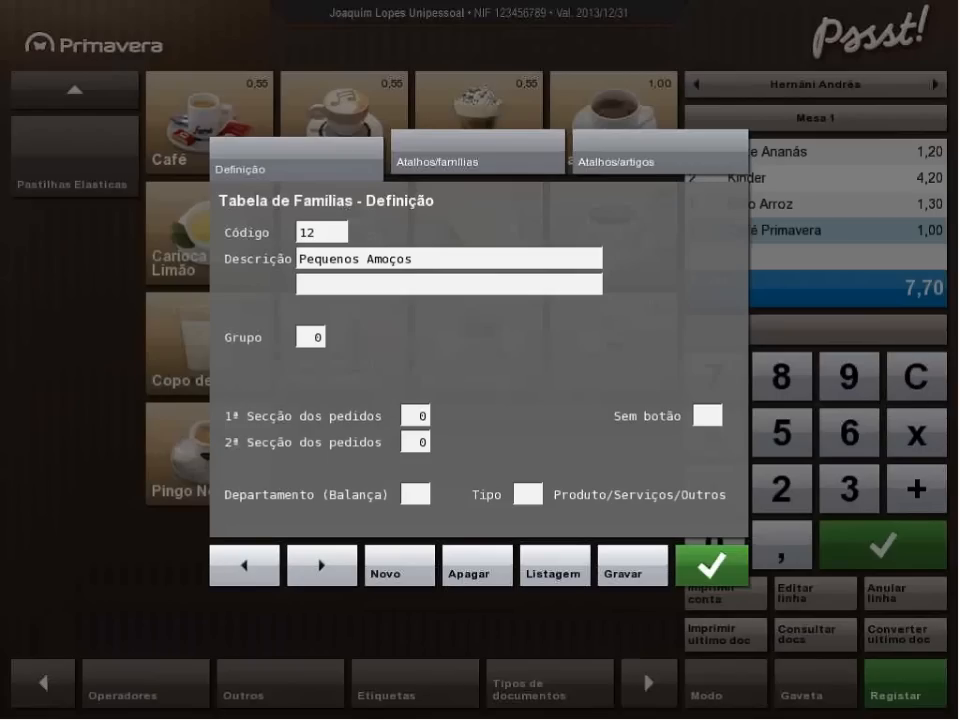
Add the article Chá (01010) to the new family's article shortcuts (Atalhos/artigos).
click(484, 164)
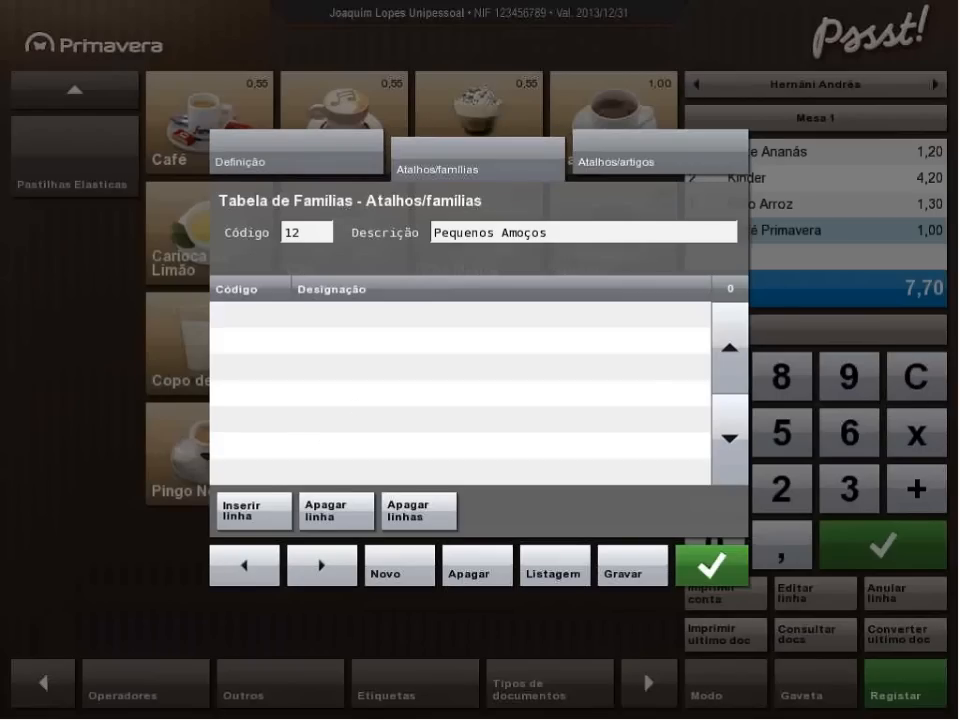
click(612, 164)
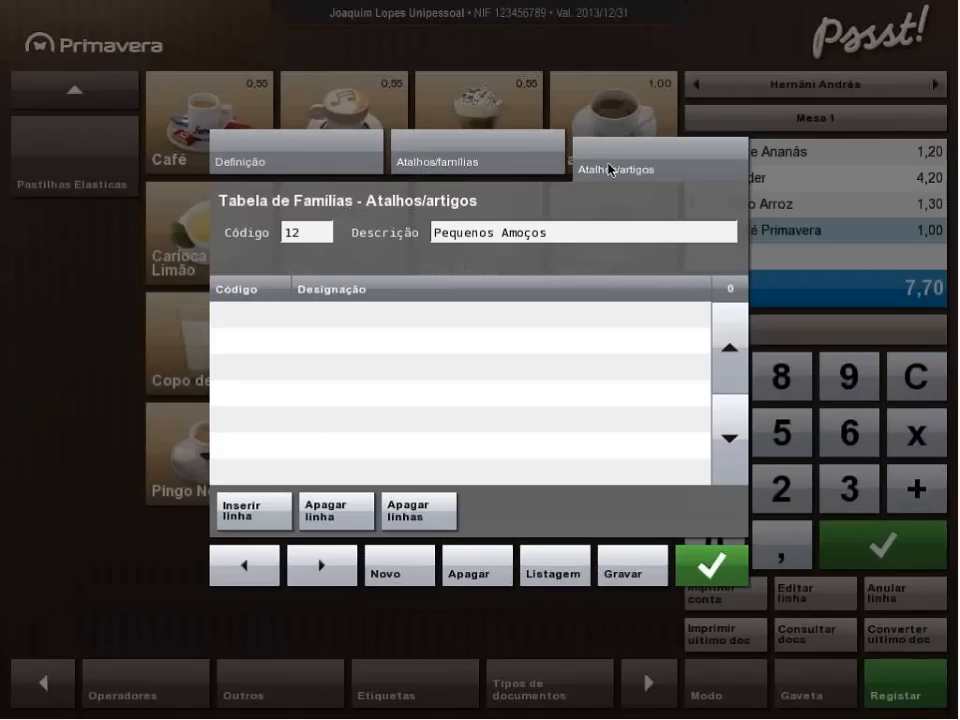
click(352, 318)
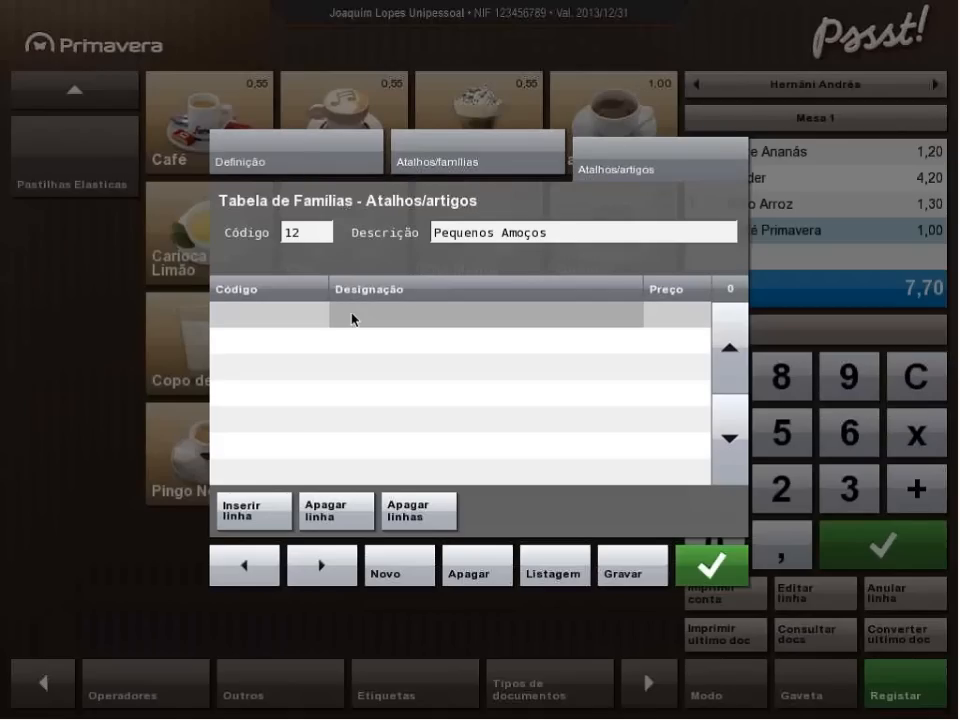
click(352, 318)
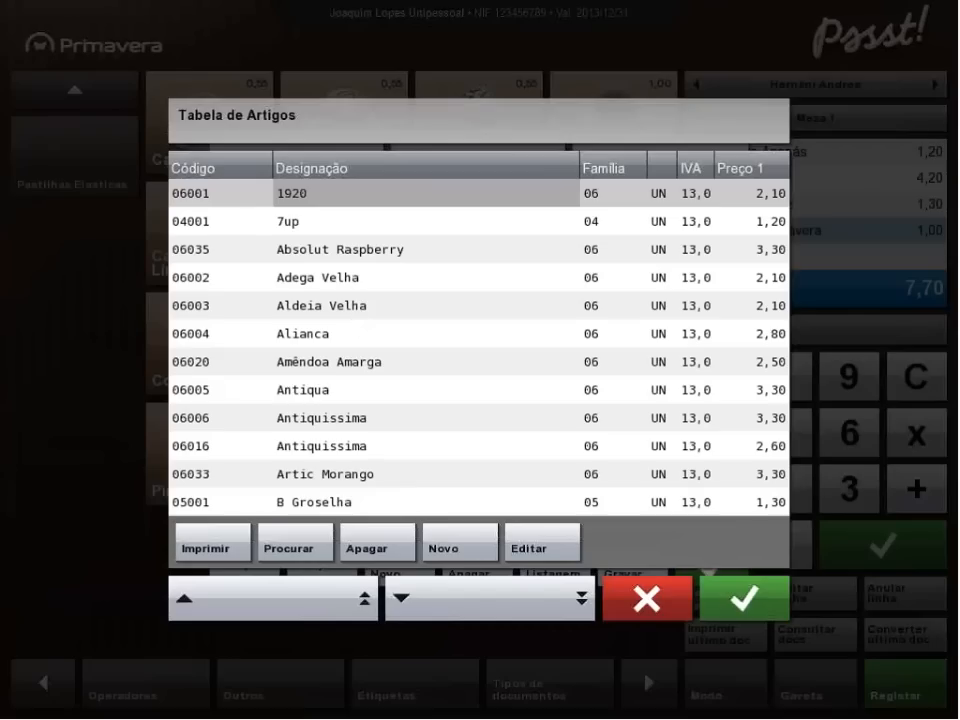
scroll(350, 340, down, 10)
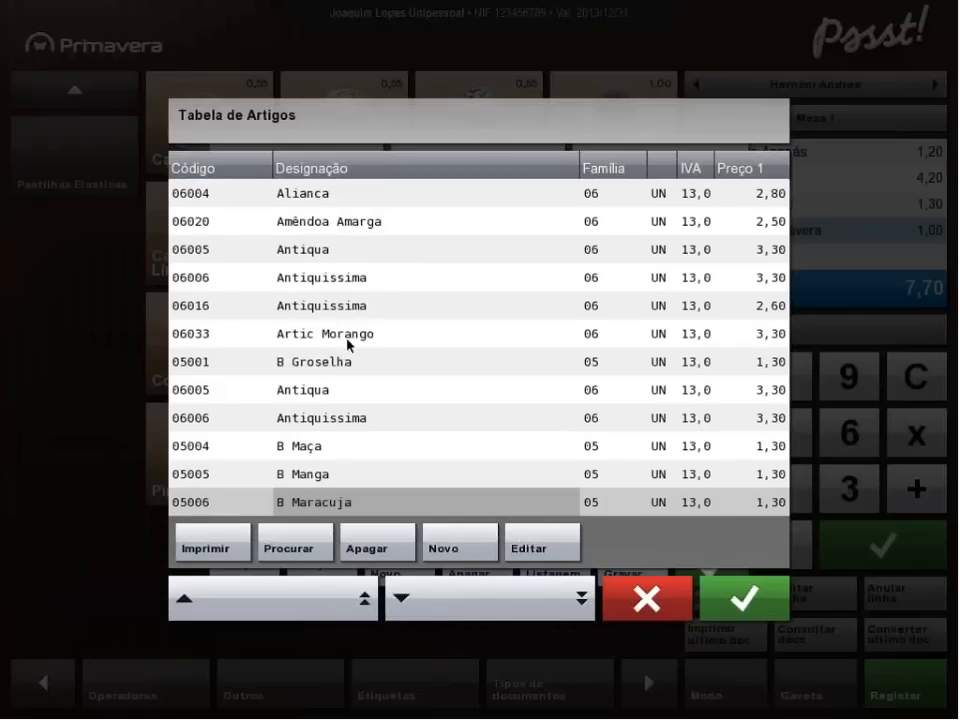
scroll(348, 248, down, 5)
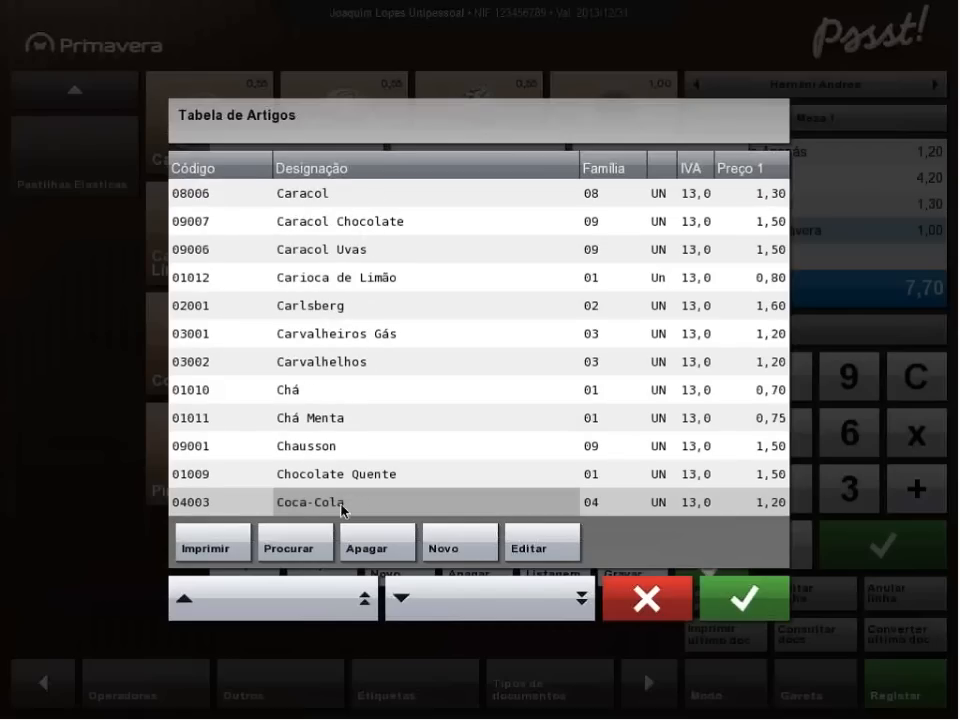
click(311, 396)
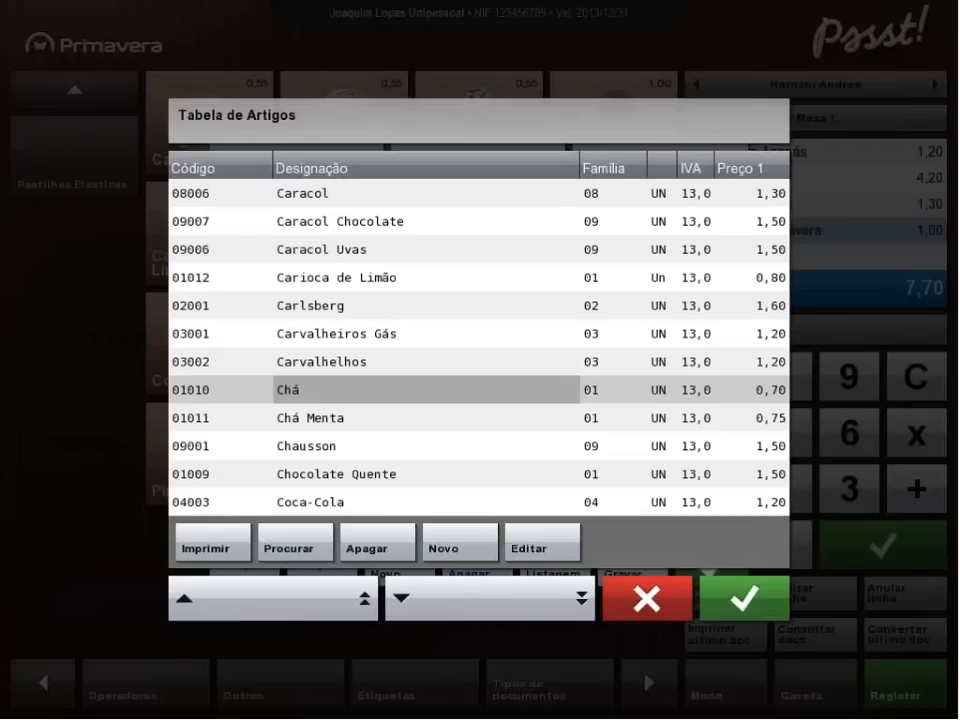
click(778, 588)
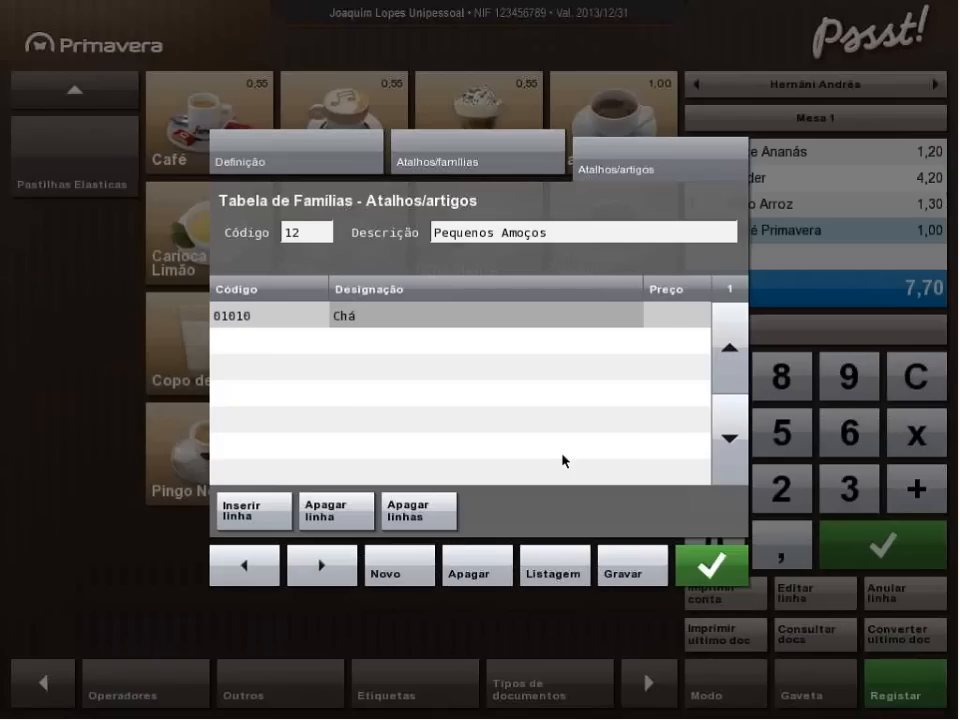
Leave the price of the Chá shortcut blank, then close the family record and save it.
click(668, 330)
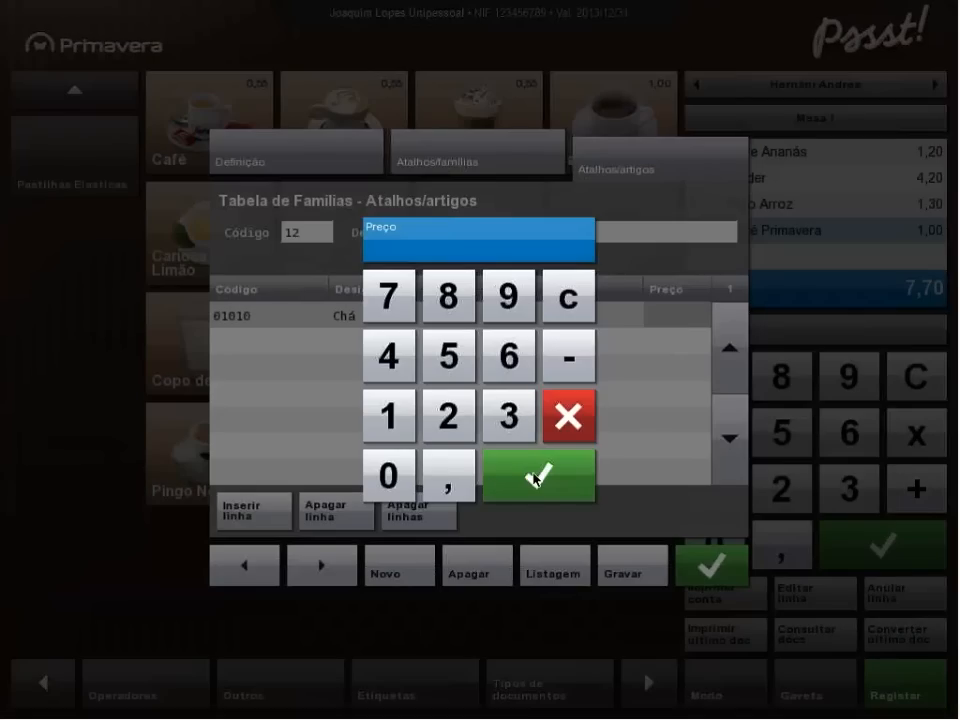
click(567, 428)
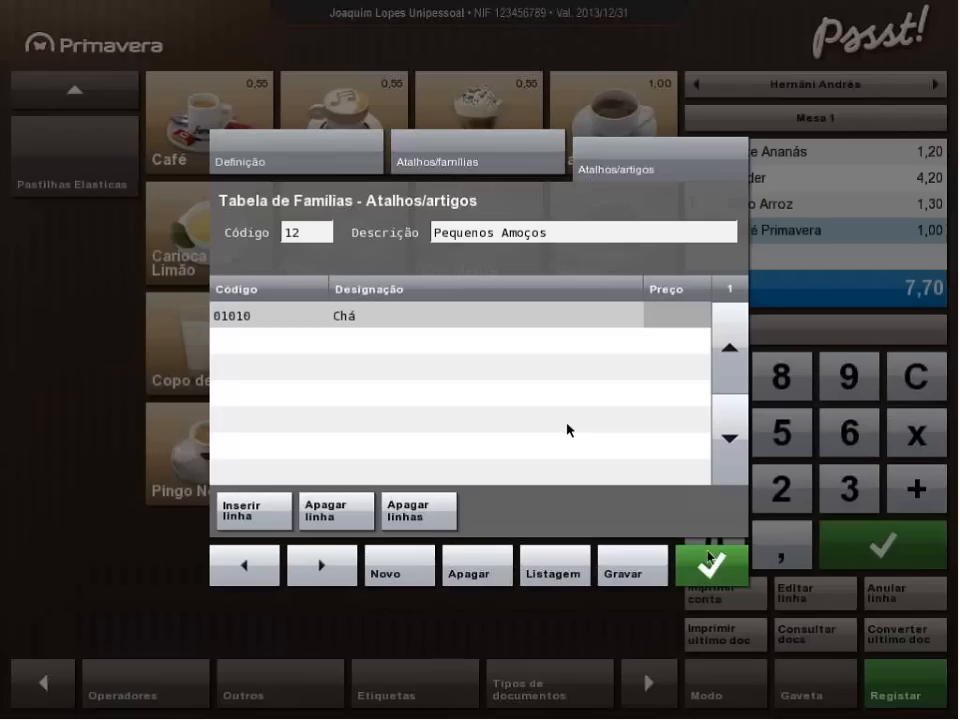
click(712, 570)
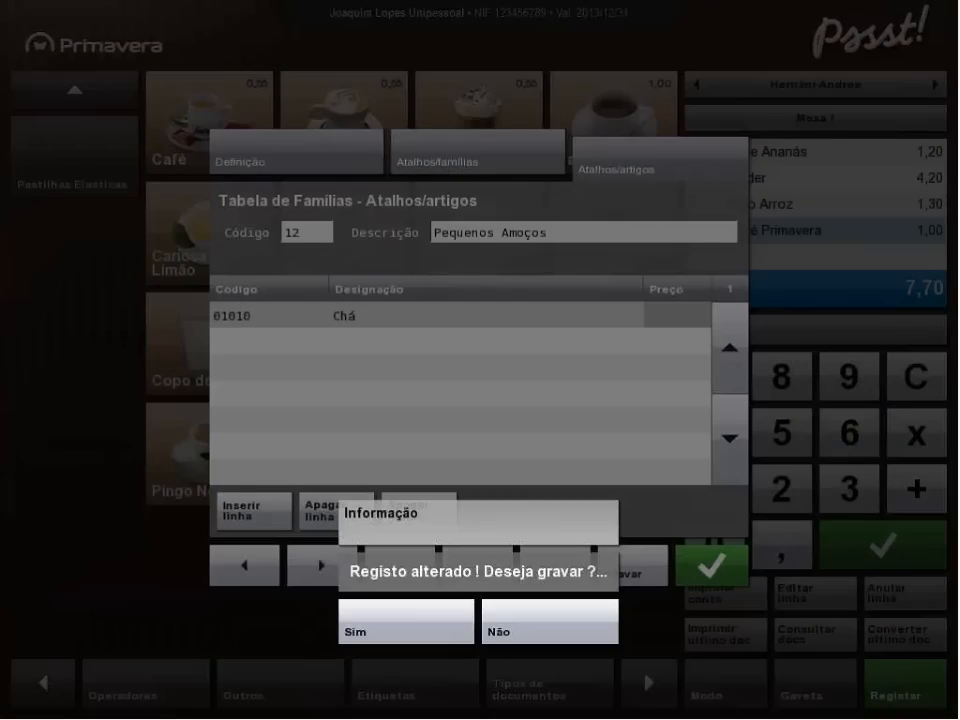
click(401, 628)
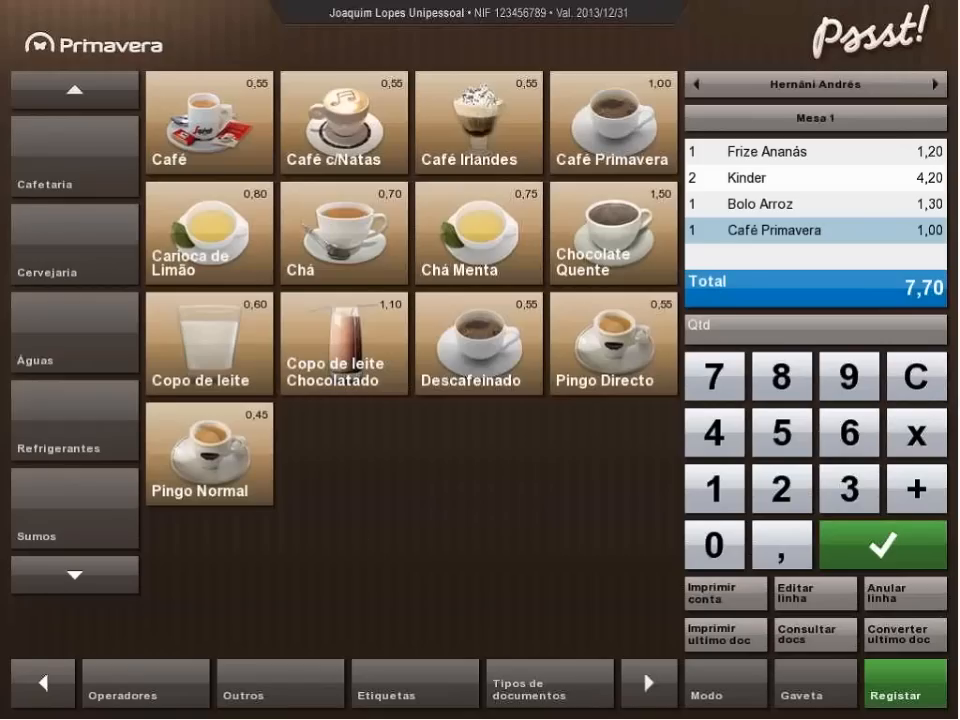
Register one Chá on Mesa 1 from the new Pequenos Amoços family.
click(76, 589)
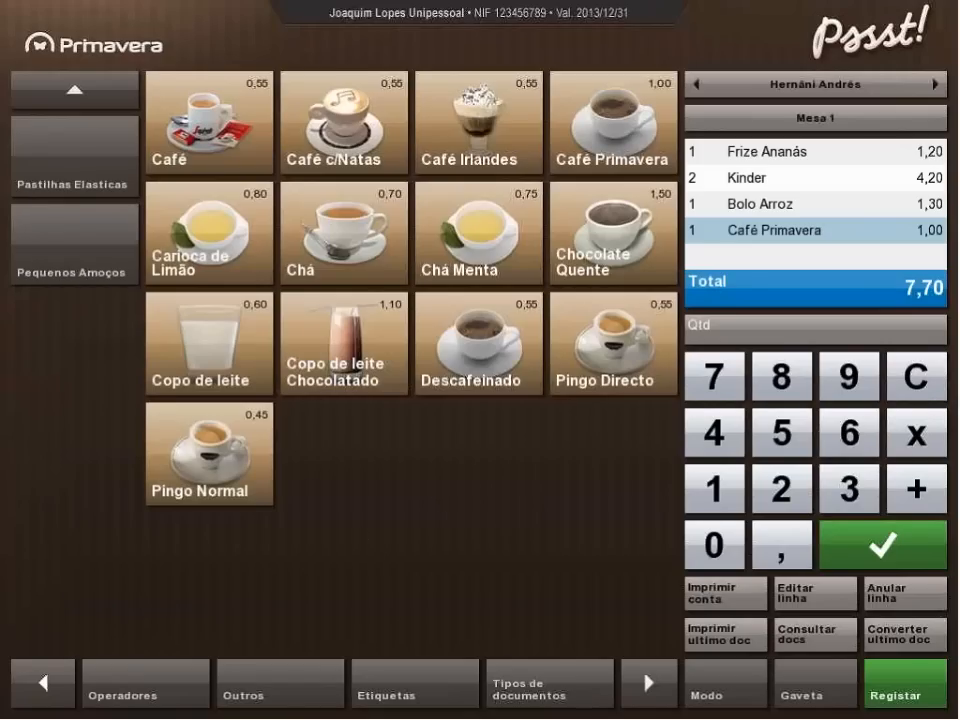
click(74, 165)
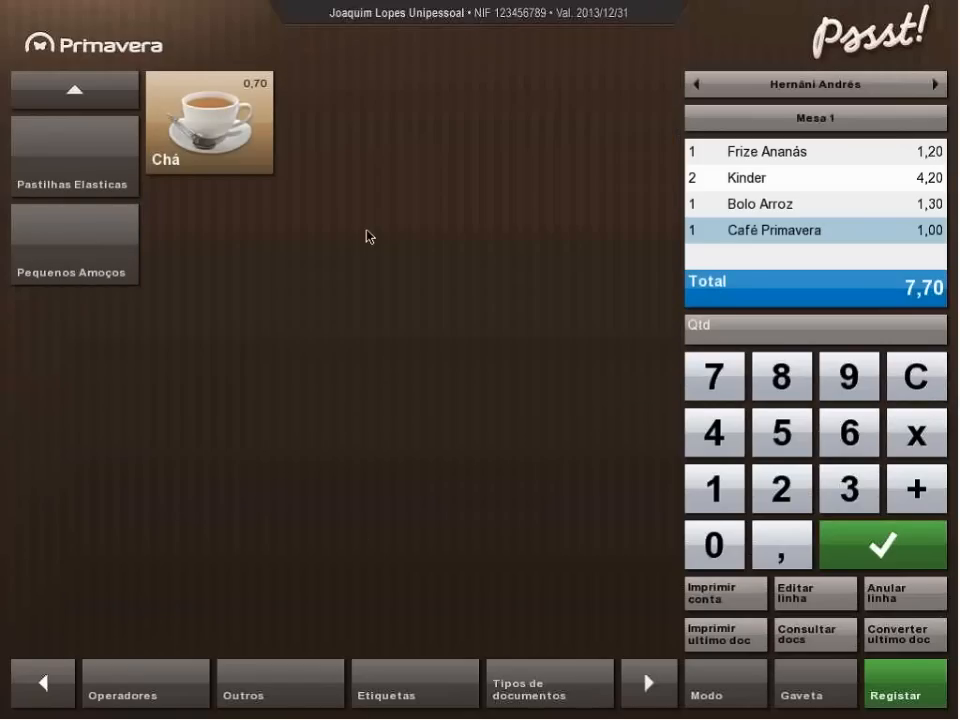
click(229, 138)
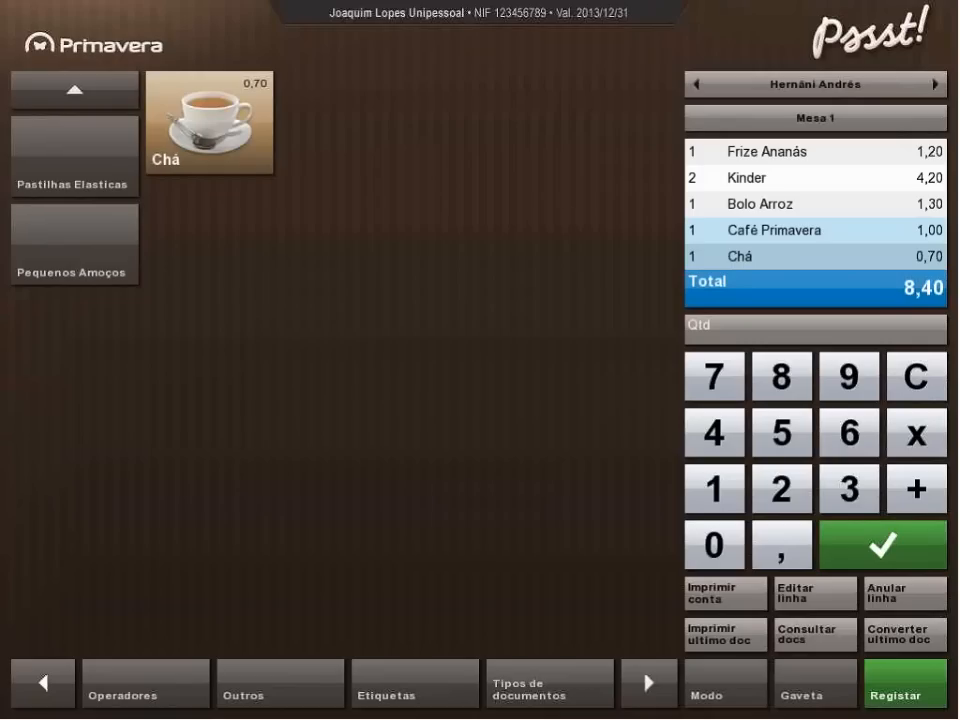
click(43, 683)
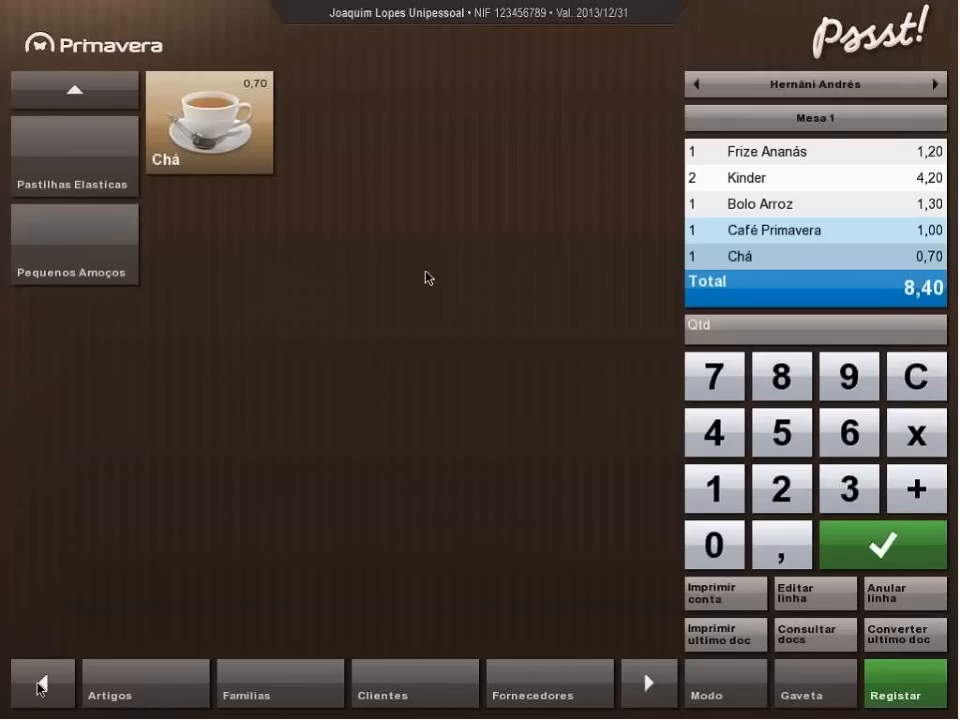
Show the table plan of Sala A and enable Modo configuração in the room settings.
click(828, 122)
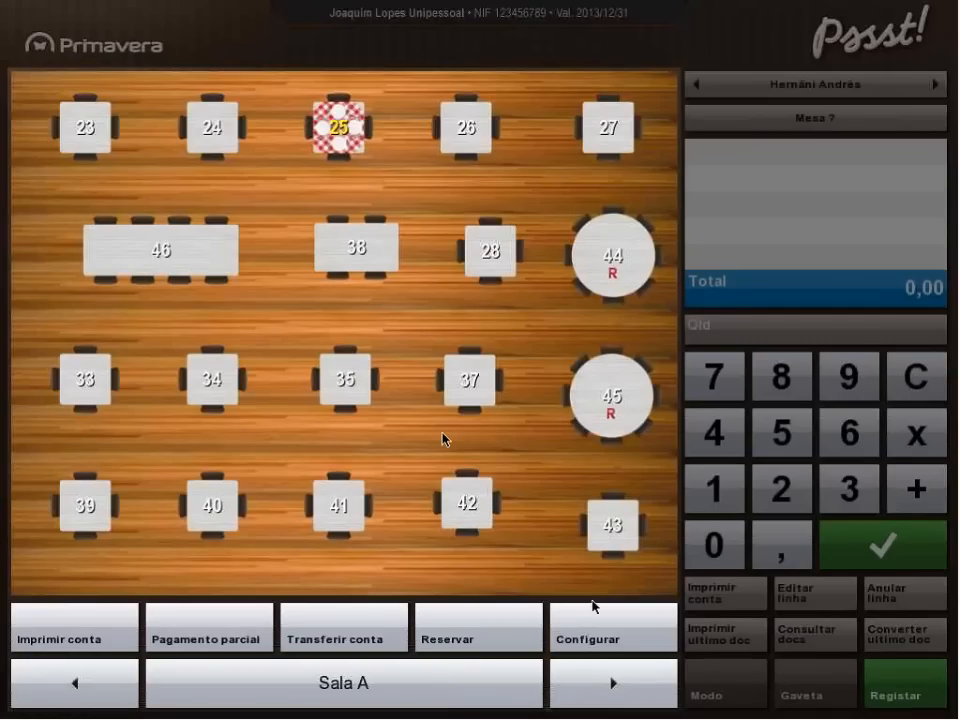
click(592, 607)
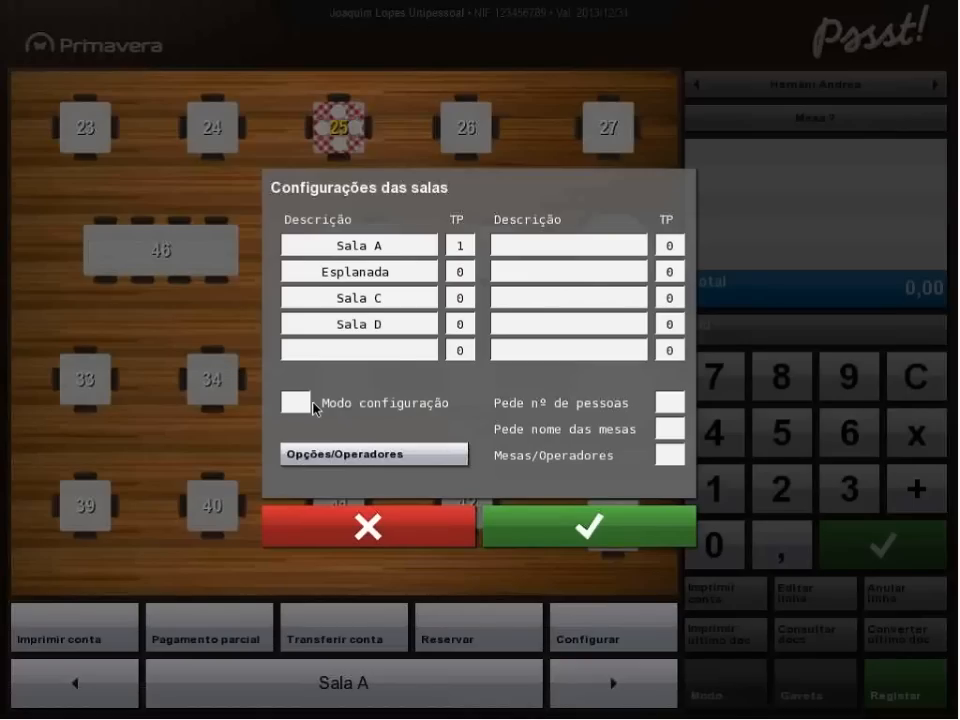
click(296, 399)
click(585, 527)
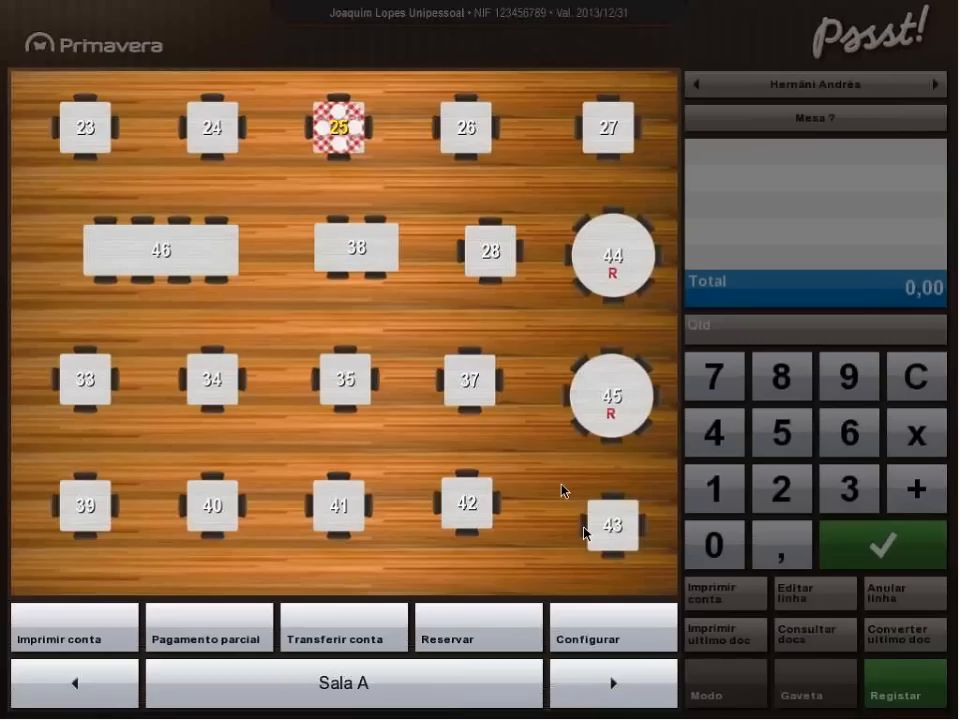
Insert a round four-seat table in Sala A and place it in the gap between tables 38, 35 and 37.
right_click(385, 320)
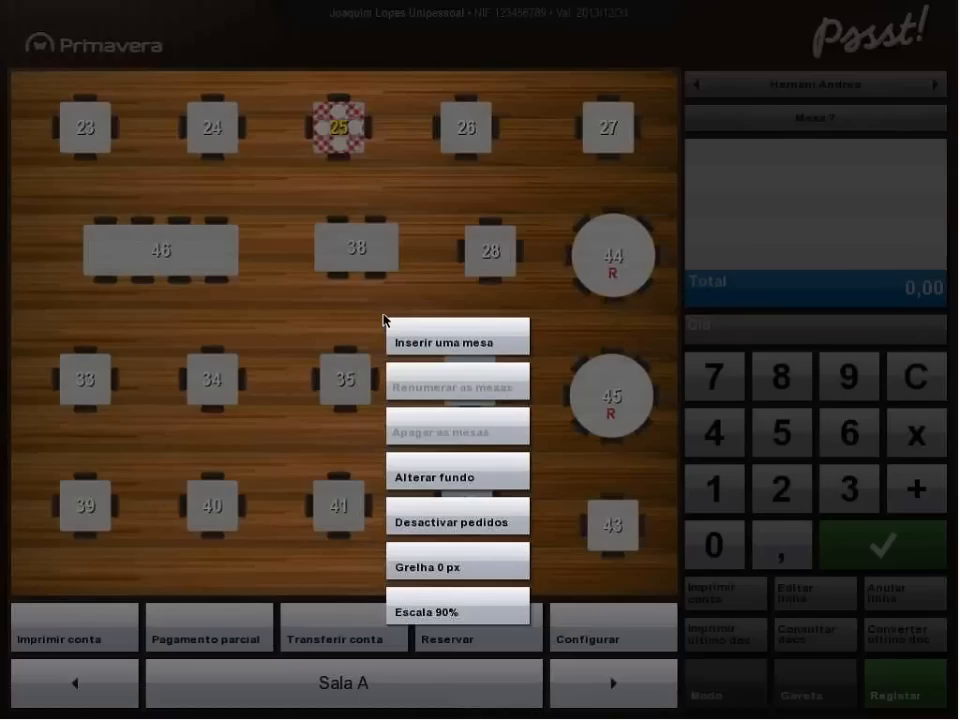
click(445, 344)
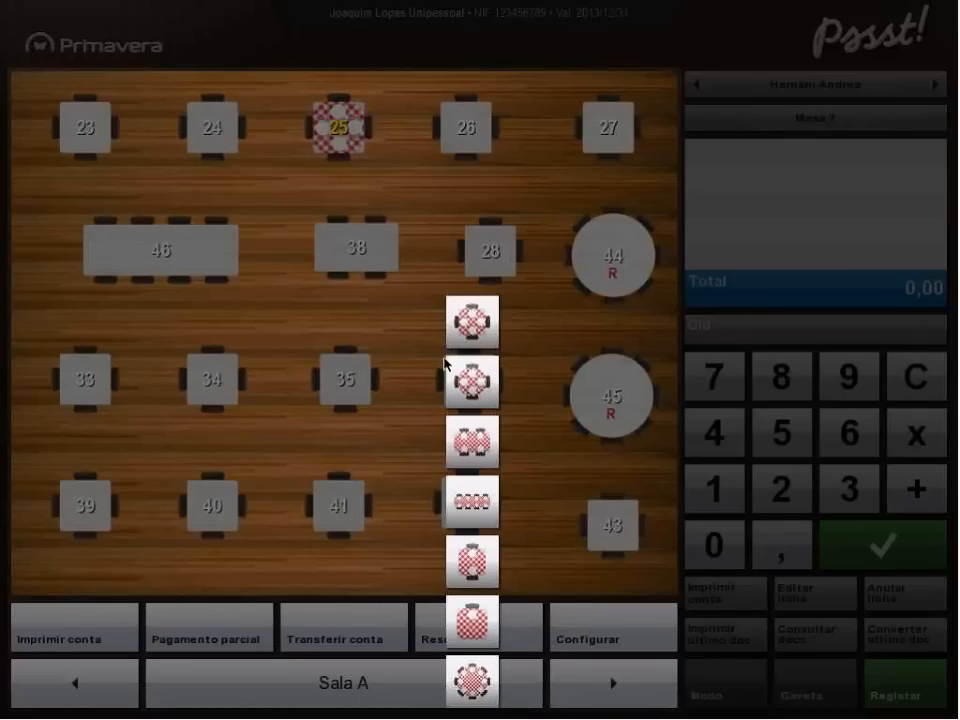
click(477, 385)
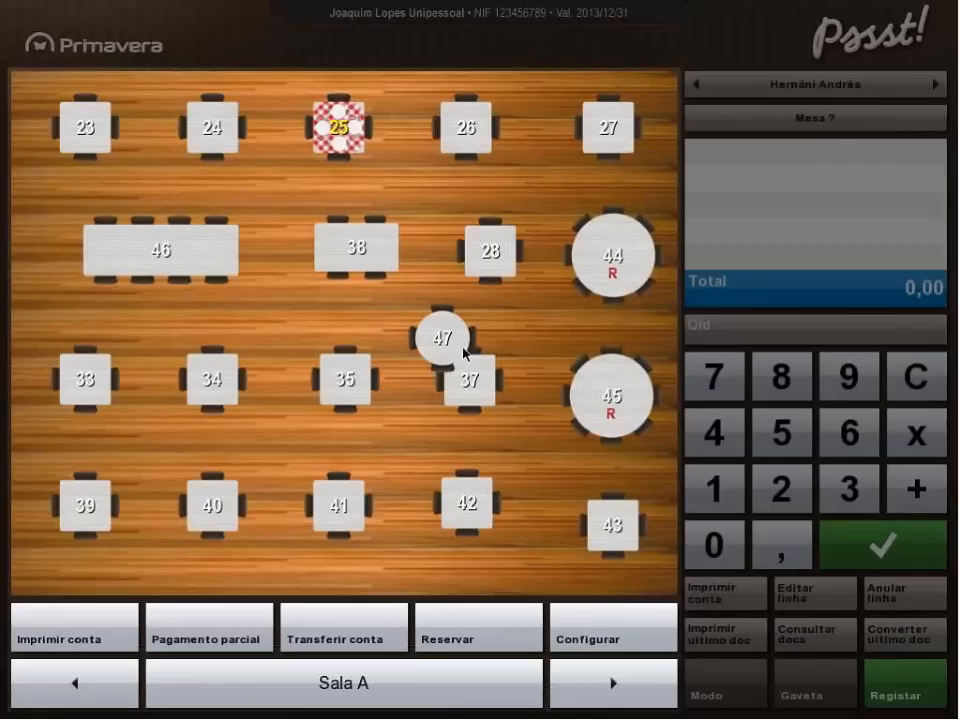
drag(454, 336, 398, 320)
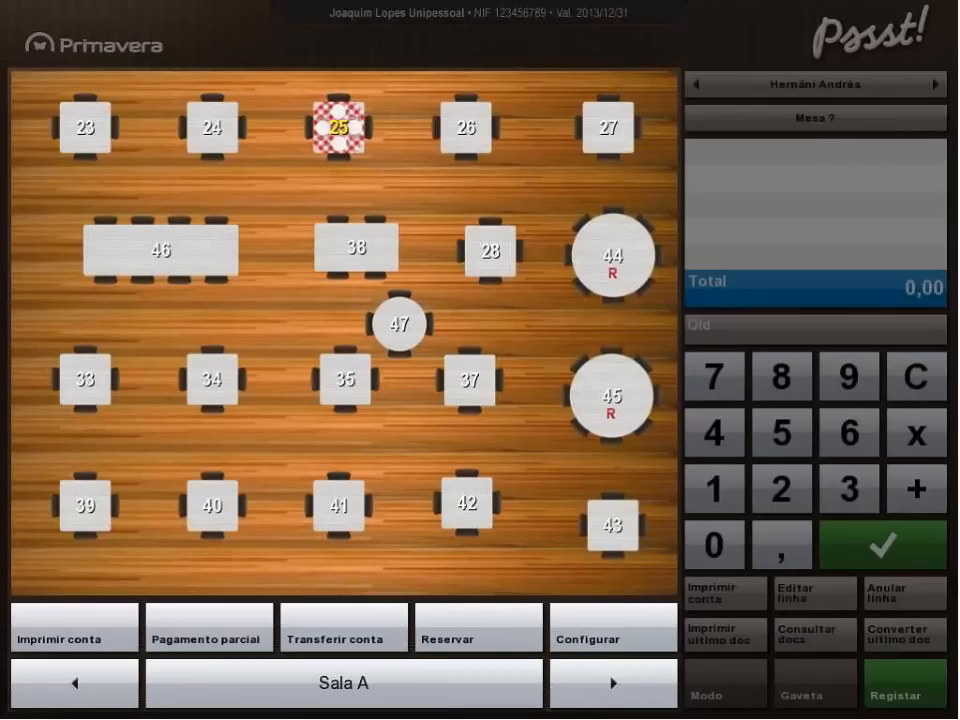
Open the operators table from the room settings, check the list and close it.
click(587, 650)
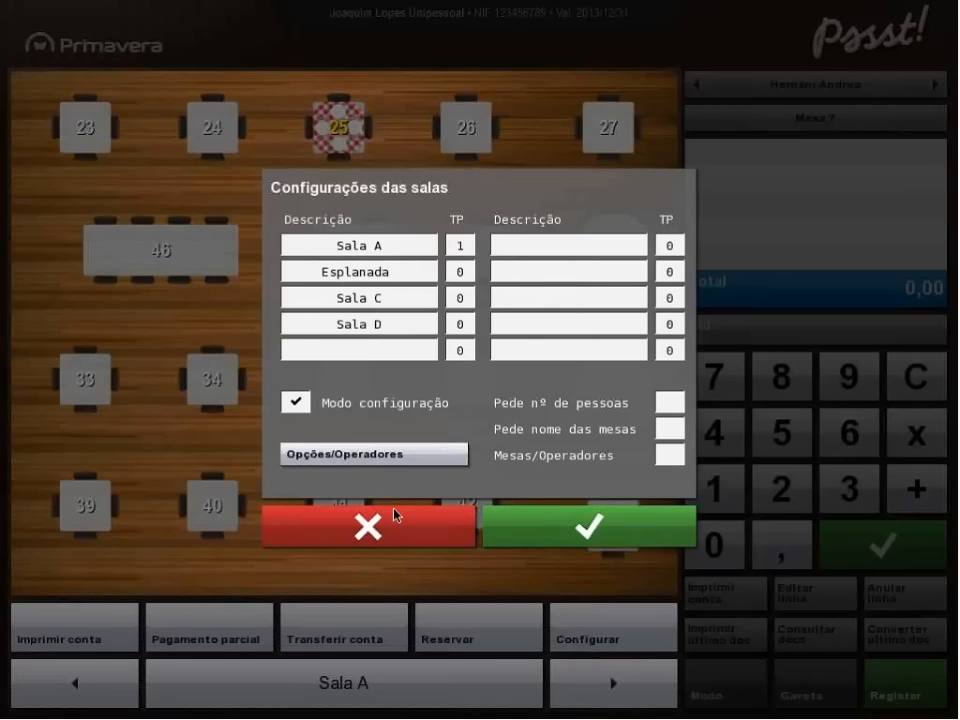
click(344, 455)
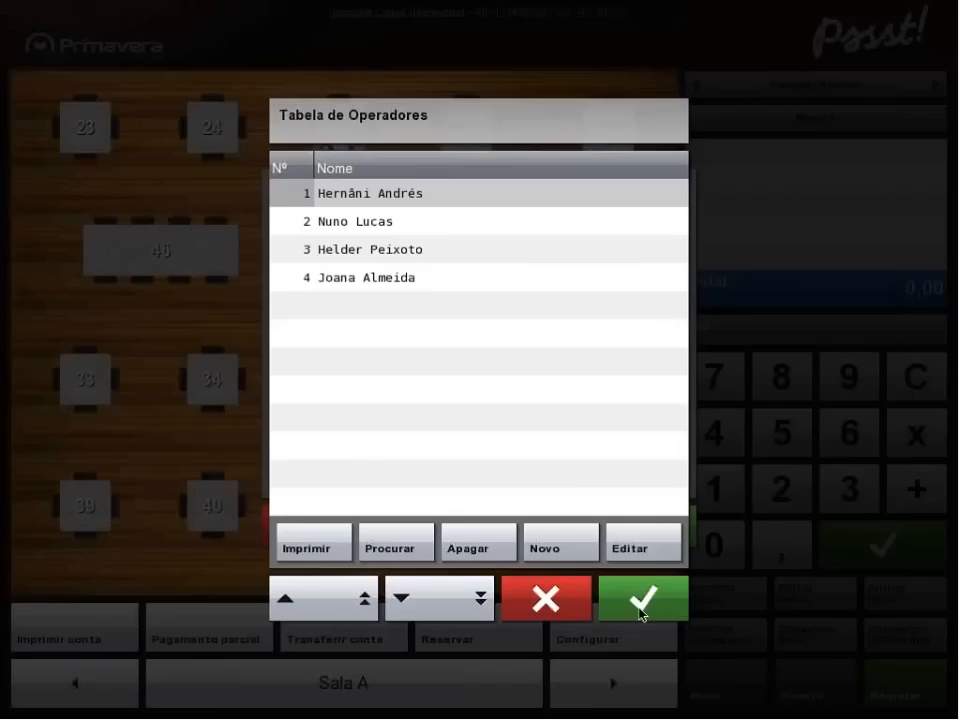
click(639, 600)
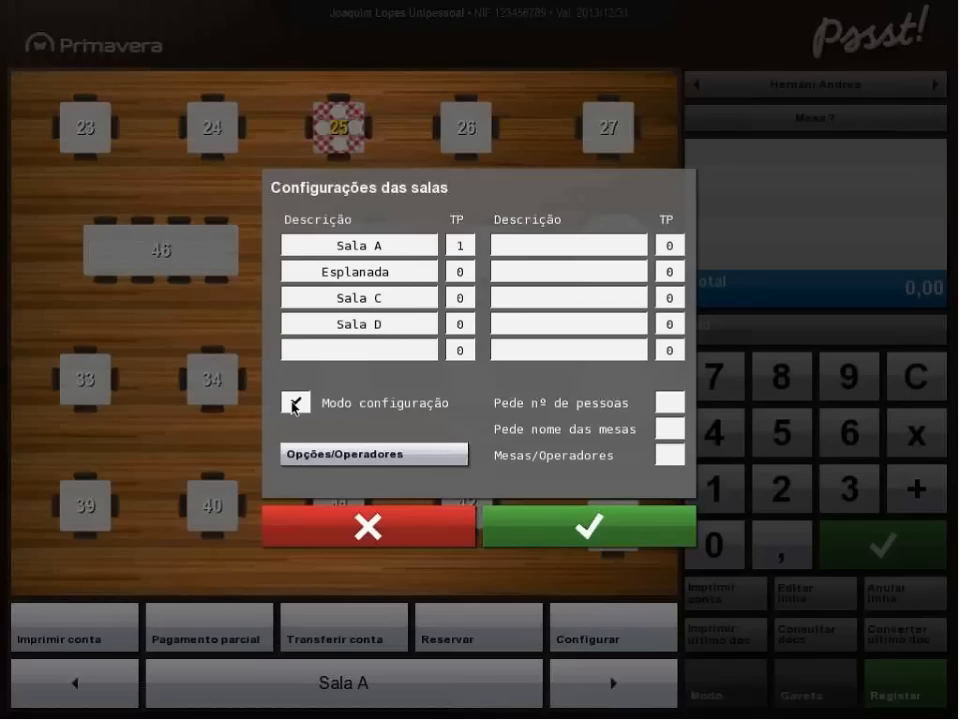
Turn off Modo configuração in the room settings, then open table 47 and save the layout changes.
click(295, 403)
click(598, 524)
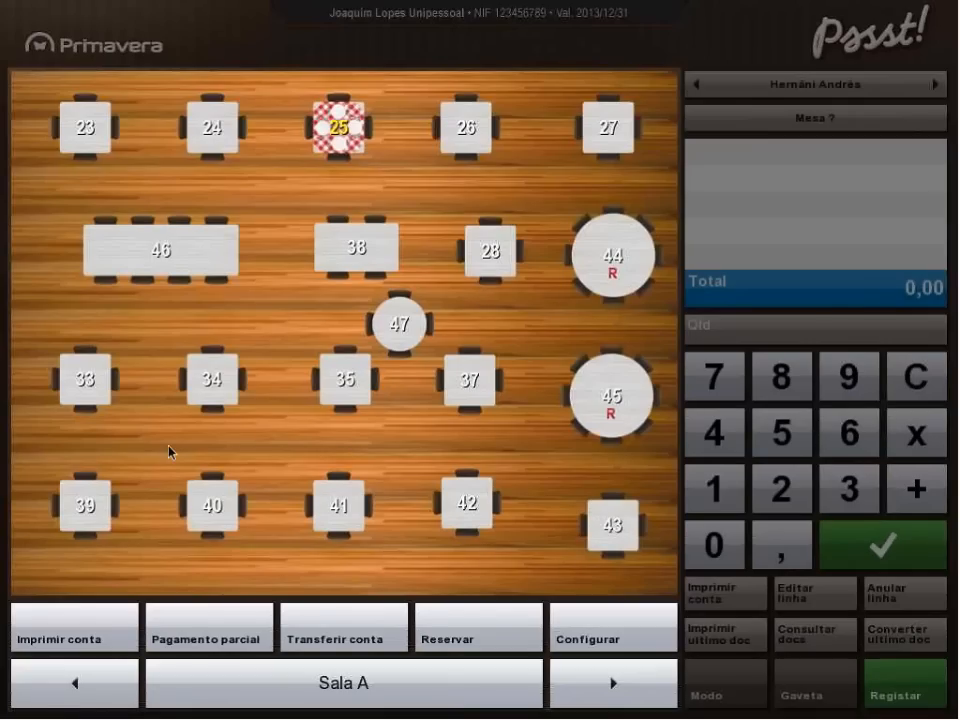
click(405, 326)
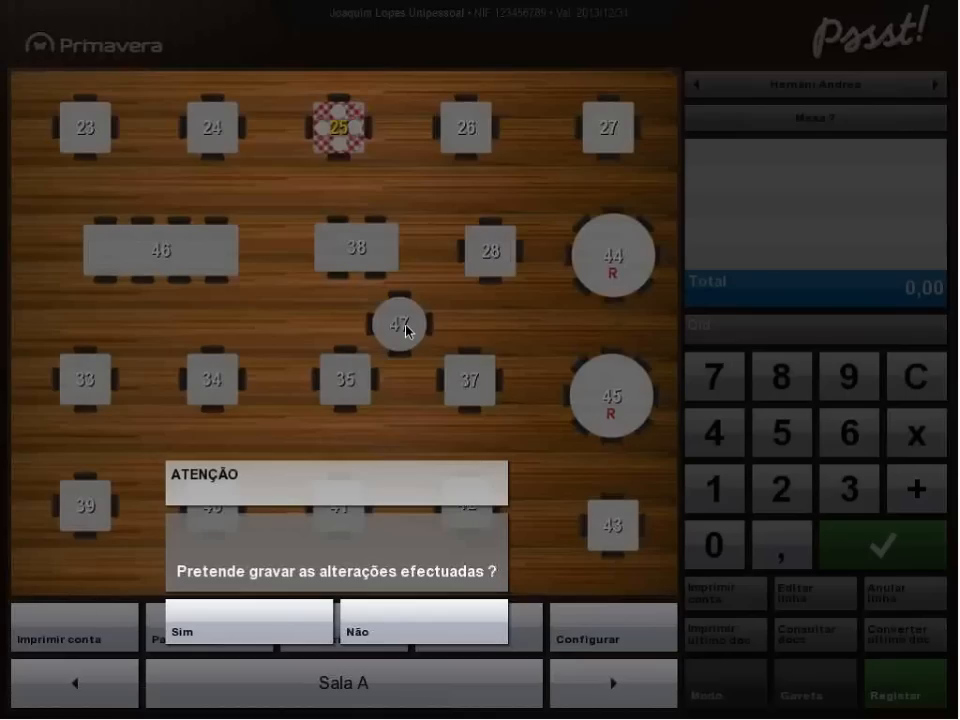
click(277, 632)
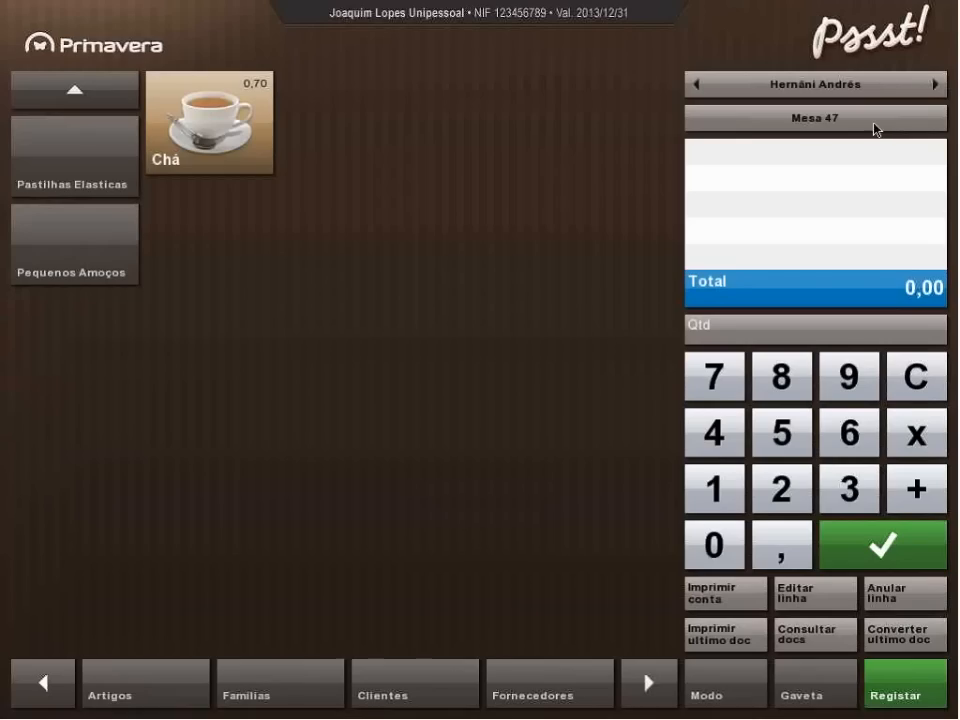
Register three Chá and two Mentos Melancia from the Pastilhas Elasticas family on Mesa 47.
click(209, 122)
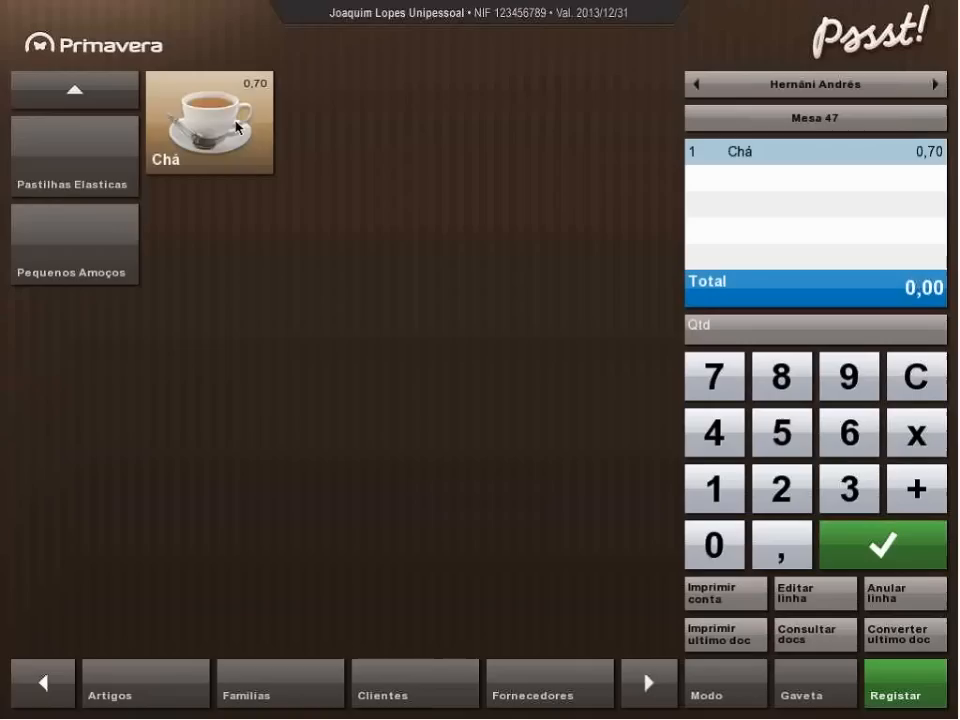
click(209, 122)
click(209, 122)
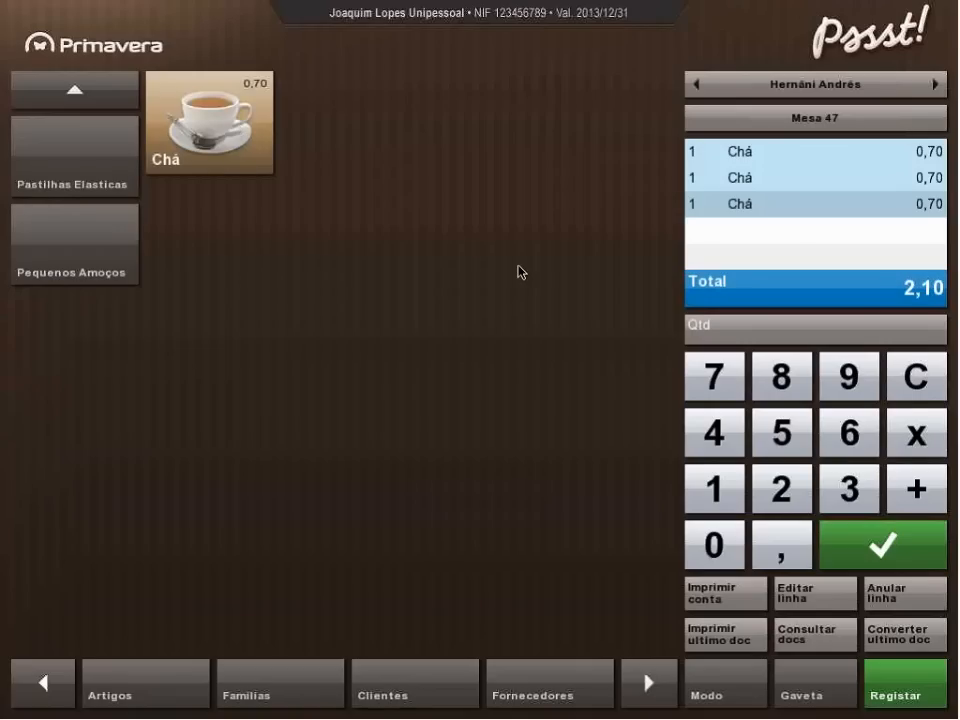
click(79, 155)
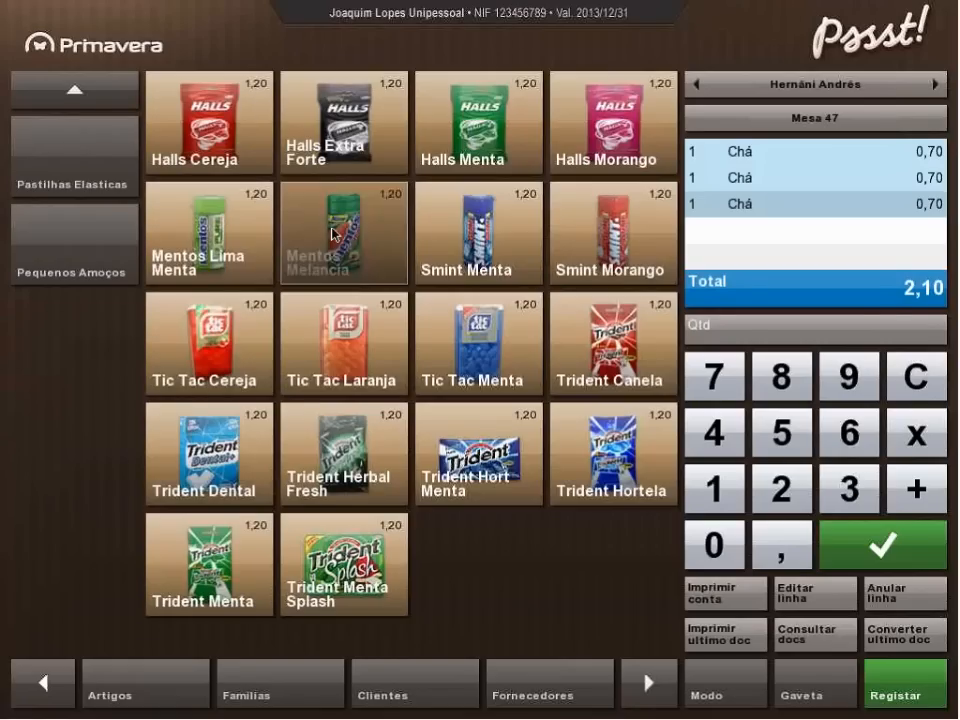
click(333, 234)
click(333, 234)
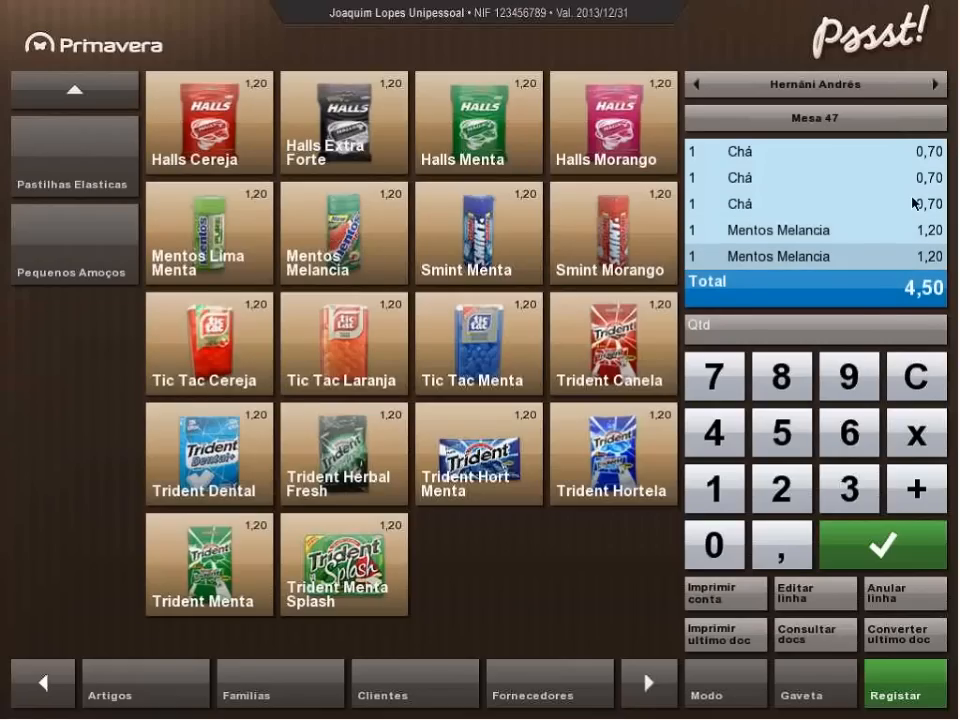
Return to the table plan and view the occupancy summary of Sala A.
click(842, 120)
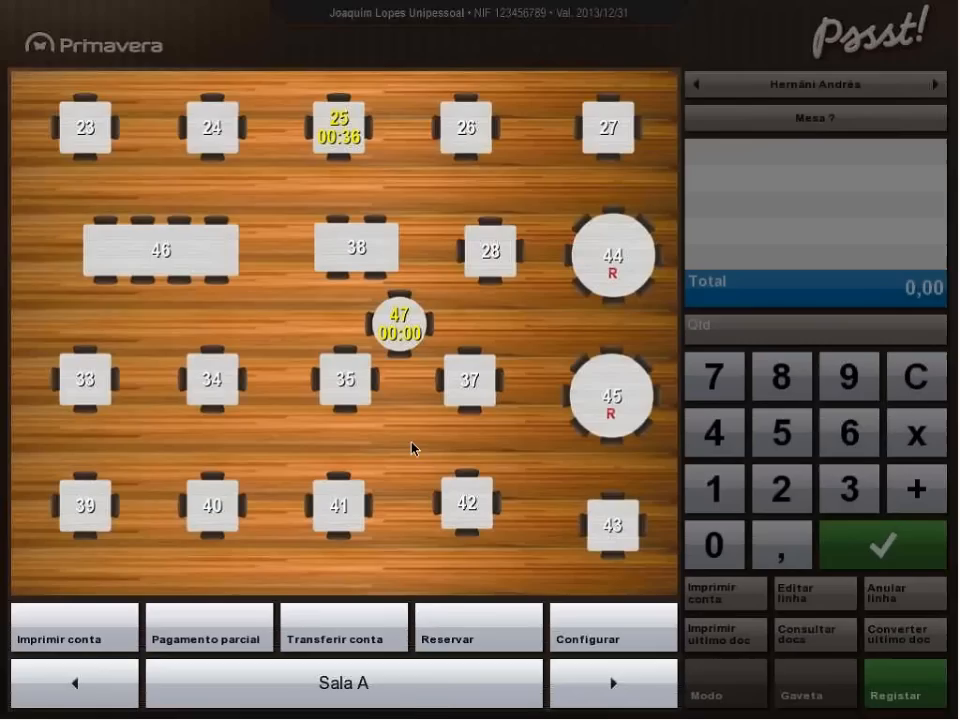
click(410, 703)
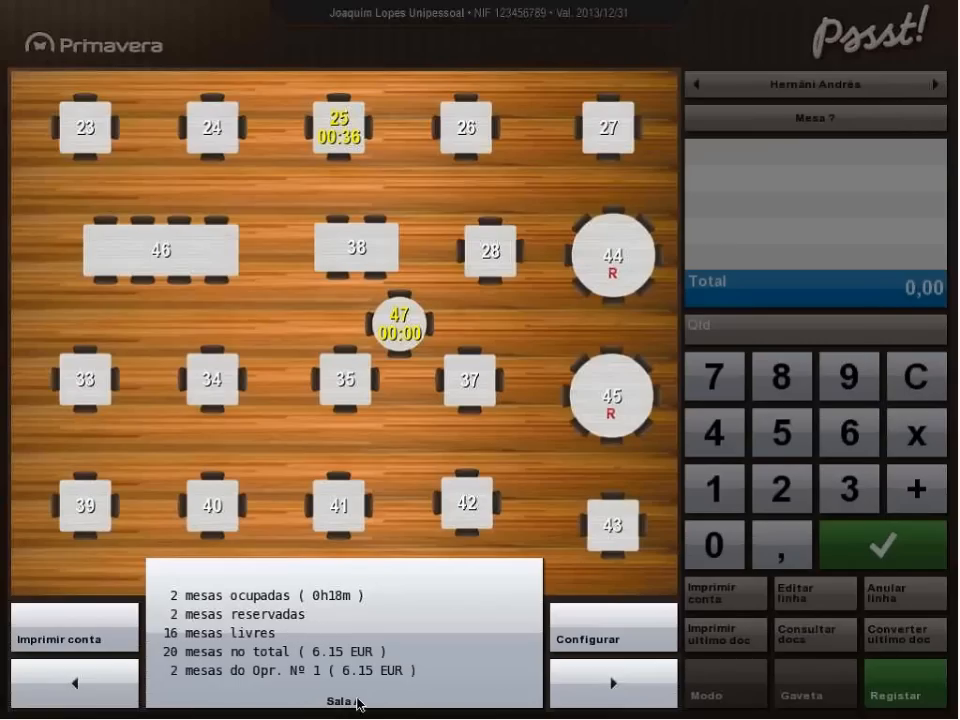
click(540, 482)
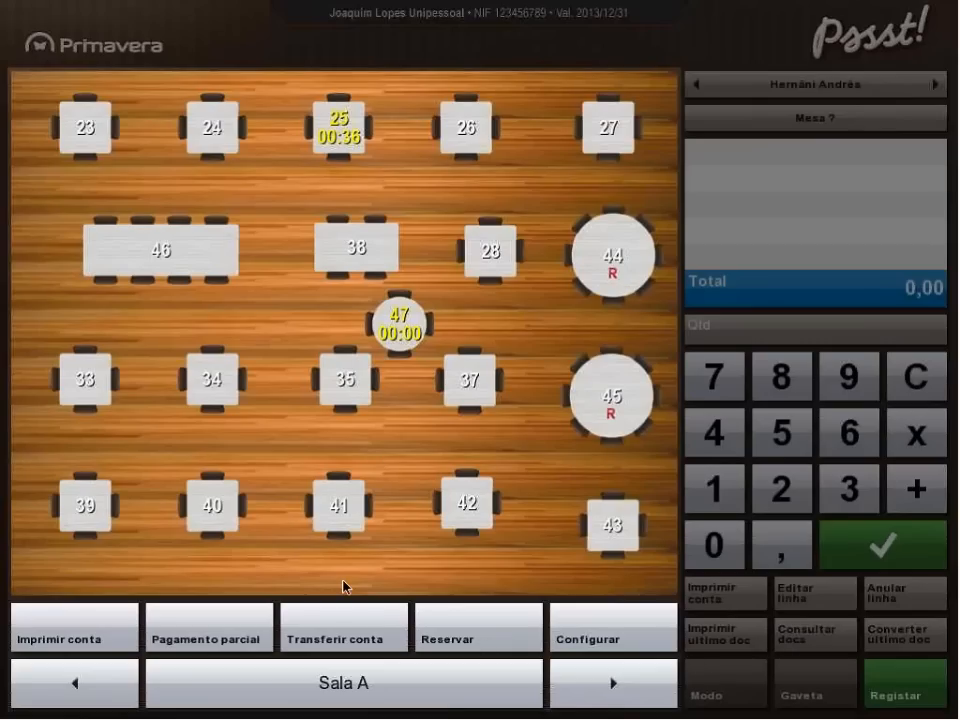
Transfer all articles on the account of Mesa 47 to Mesa 38.
click(366, 646)
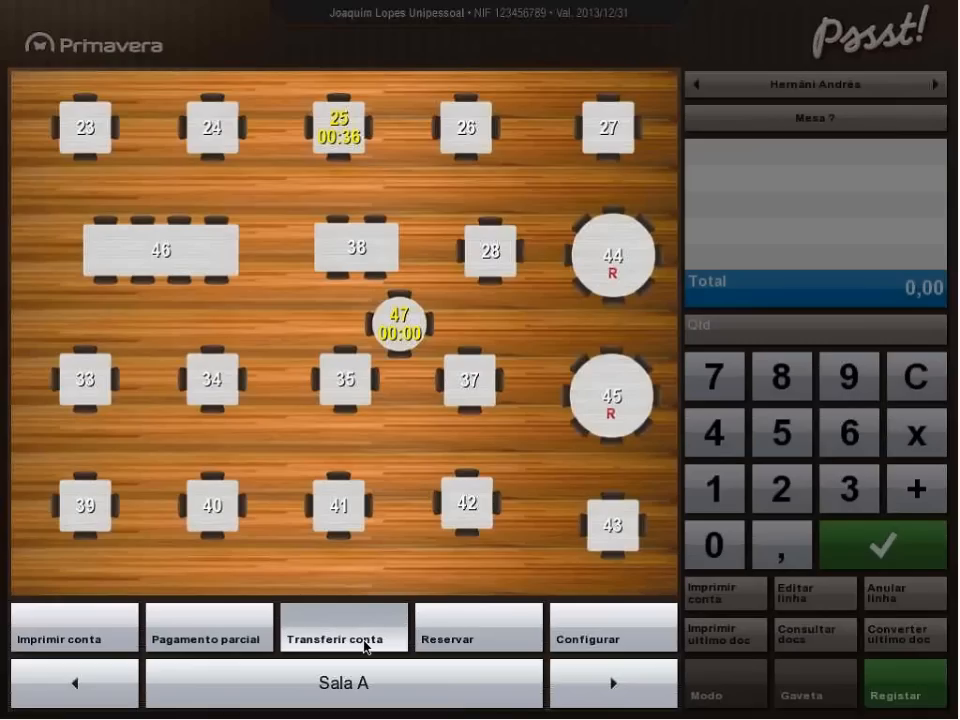
click(405, 328)
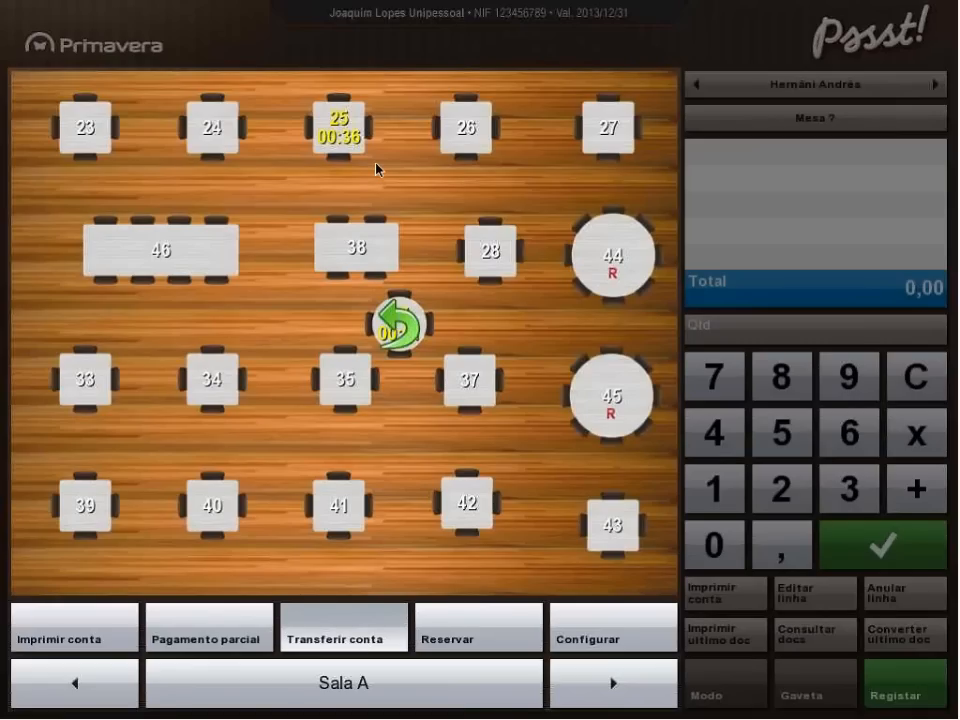
click(370, 251)
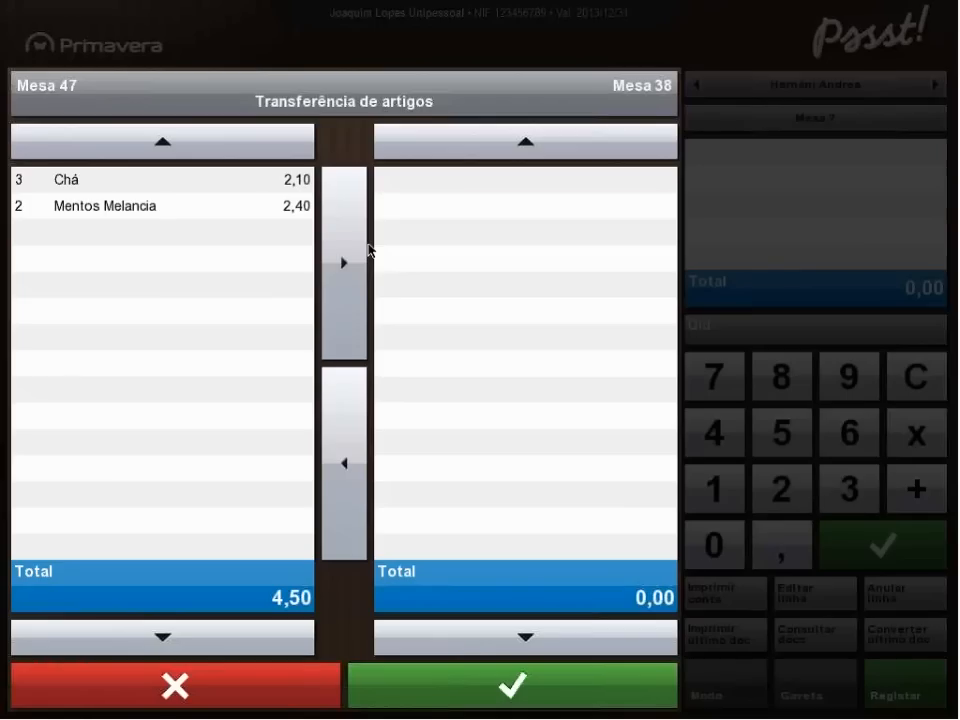
click(342, 272)
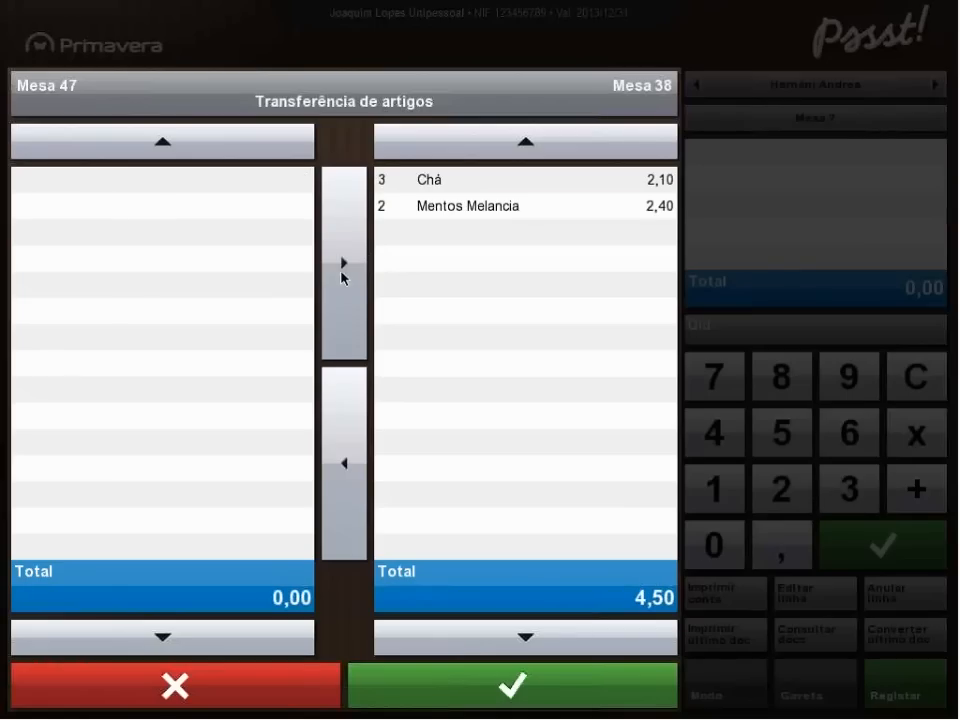
click(461, 208)
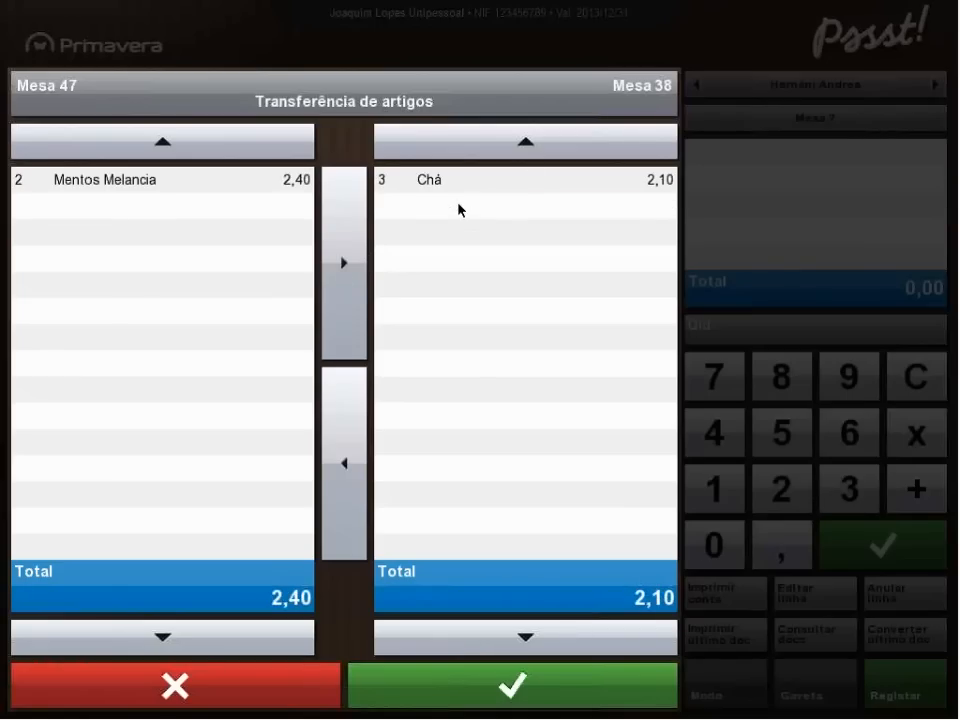
click(83, 183)
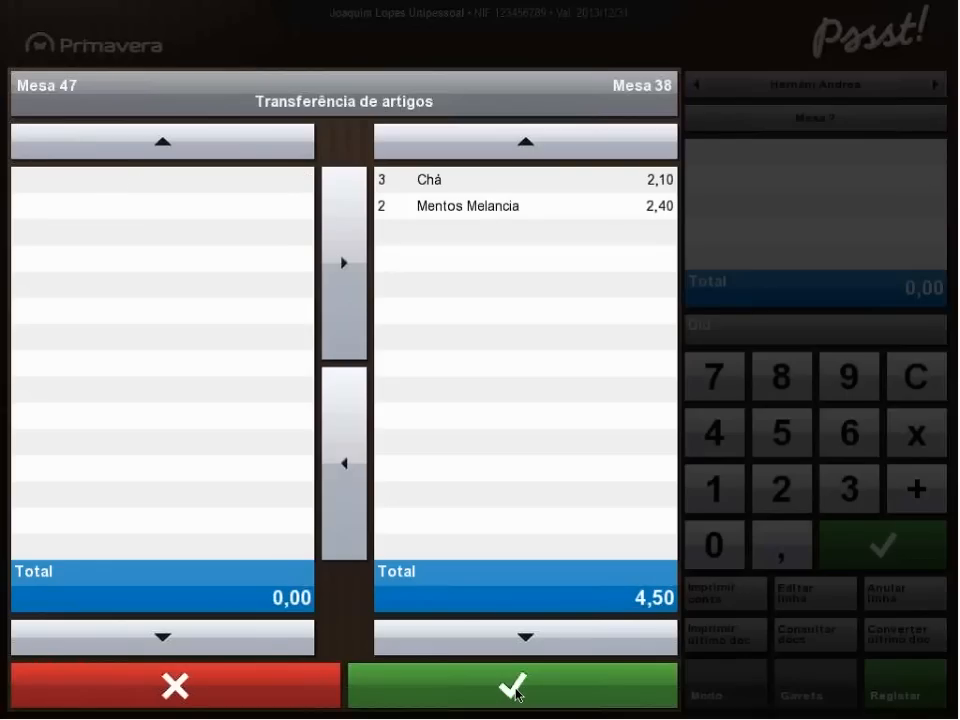
click(513, 686)
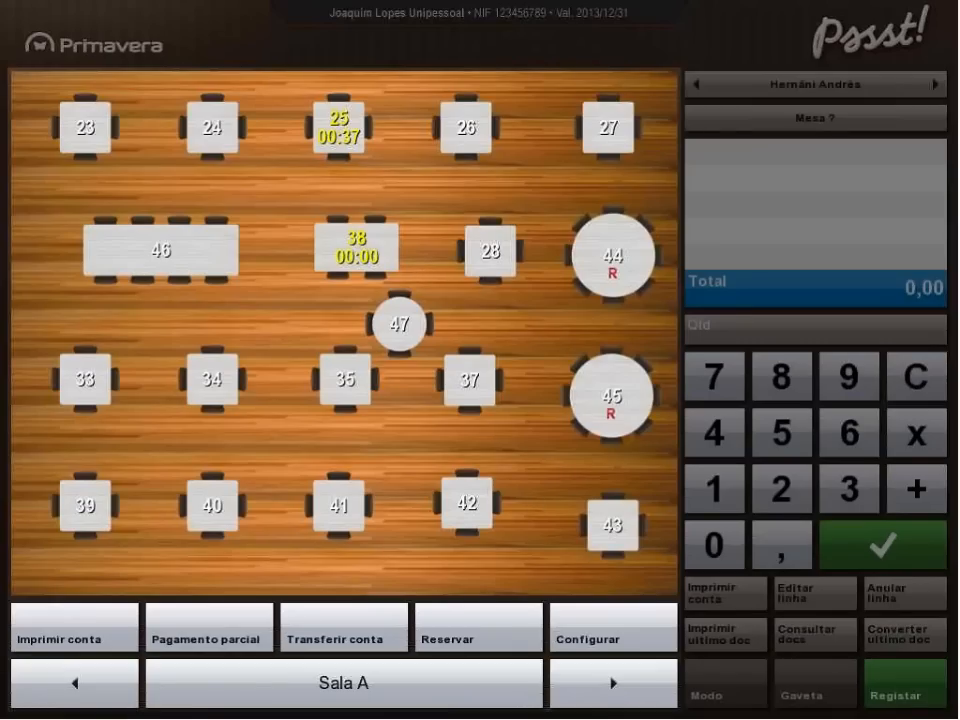
Set up a partial payment for Mesa 38 with one Mentos Melancia and one Chá, and proceed to its payment.
click(208, 628)
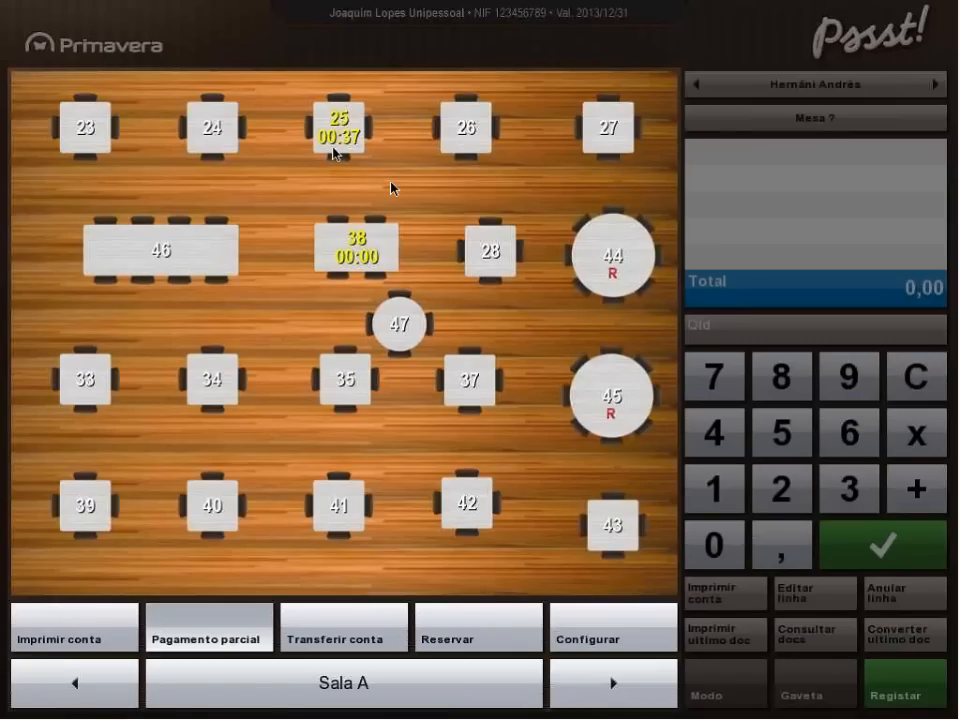
click(364, 256)
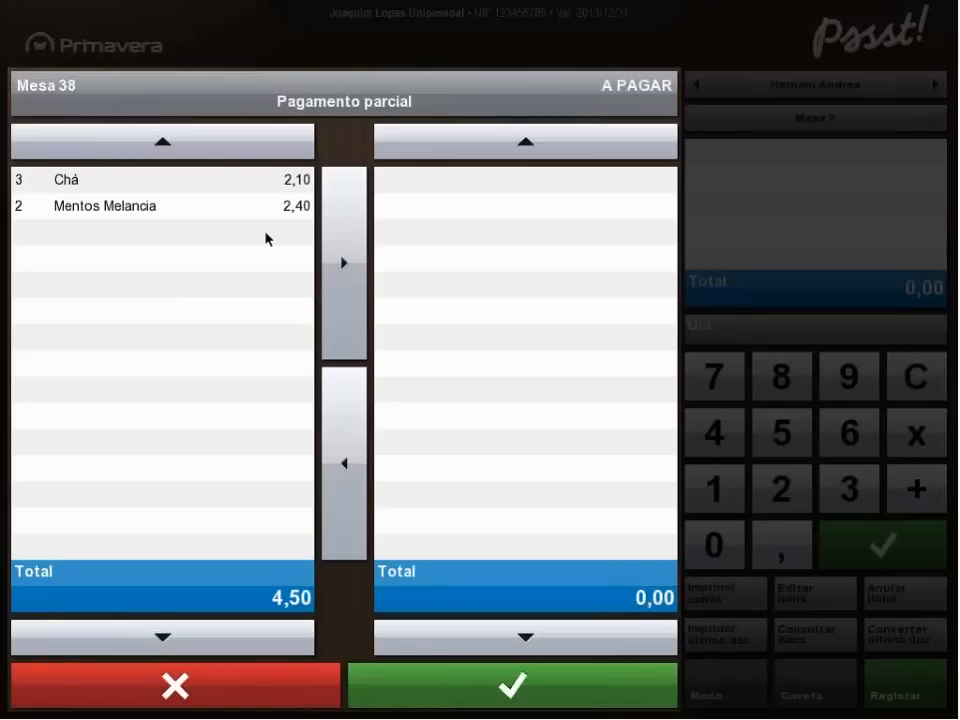
click(25, 213)
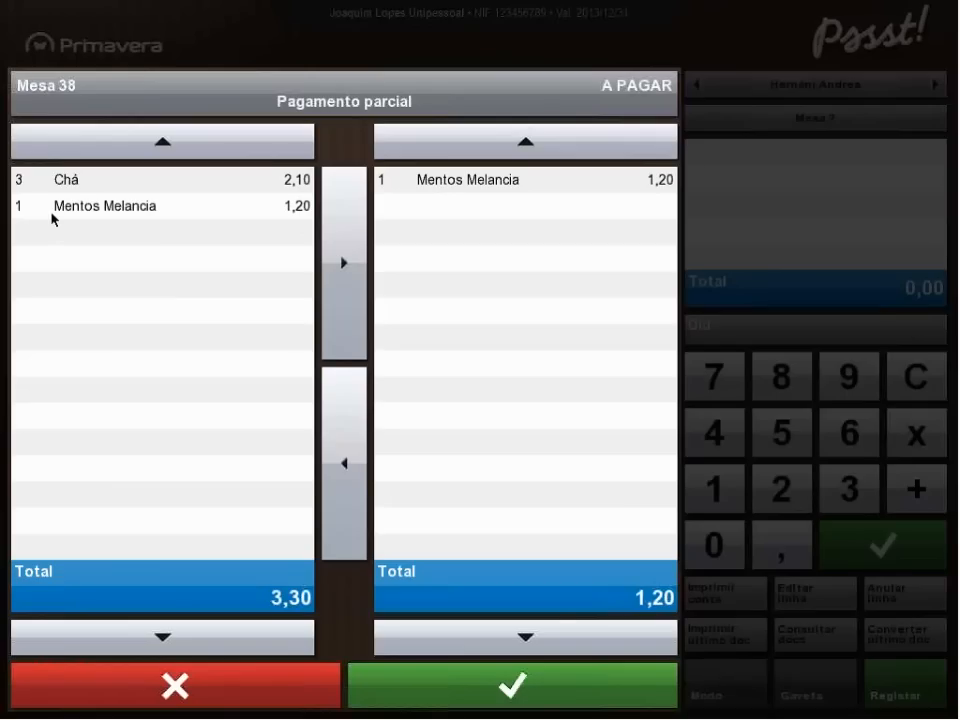
click(20, 184)
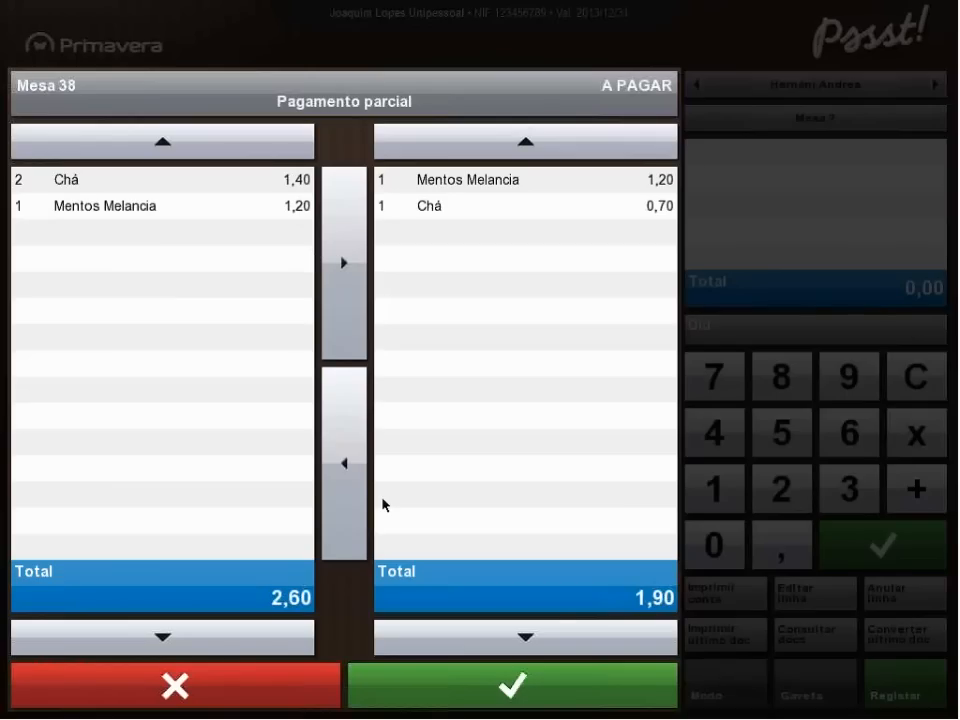
click(505, 676)
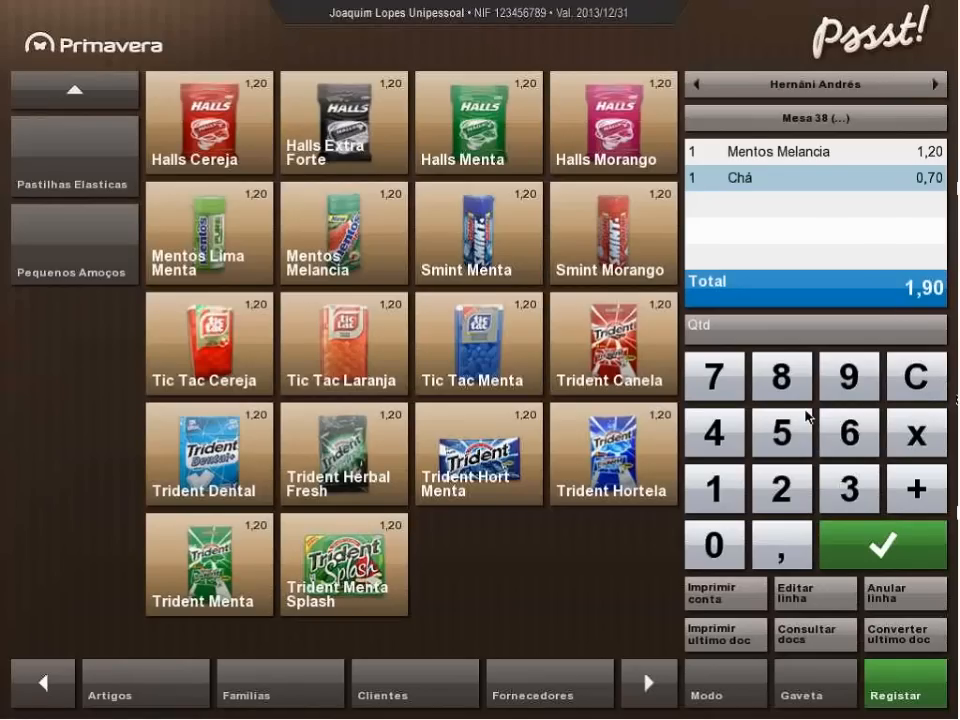
click(905, 692)
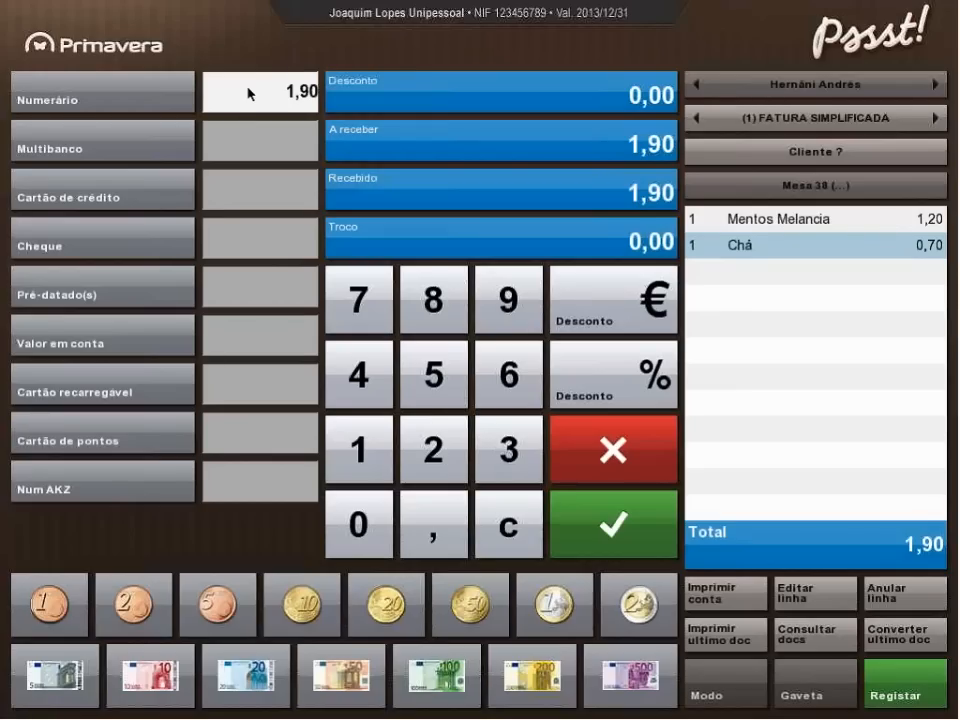
Try Multibanco and Cartão de crédito as the payment method, and switch back to Numerário.
click(127, 146)
click(122, 194)
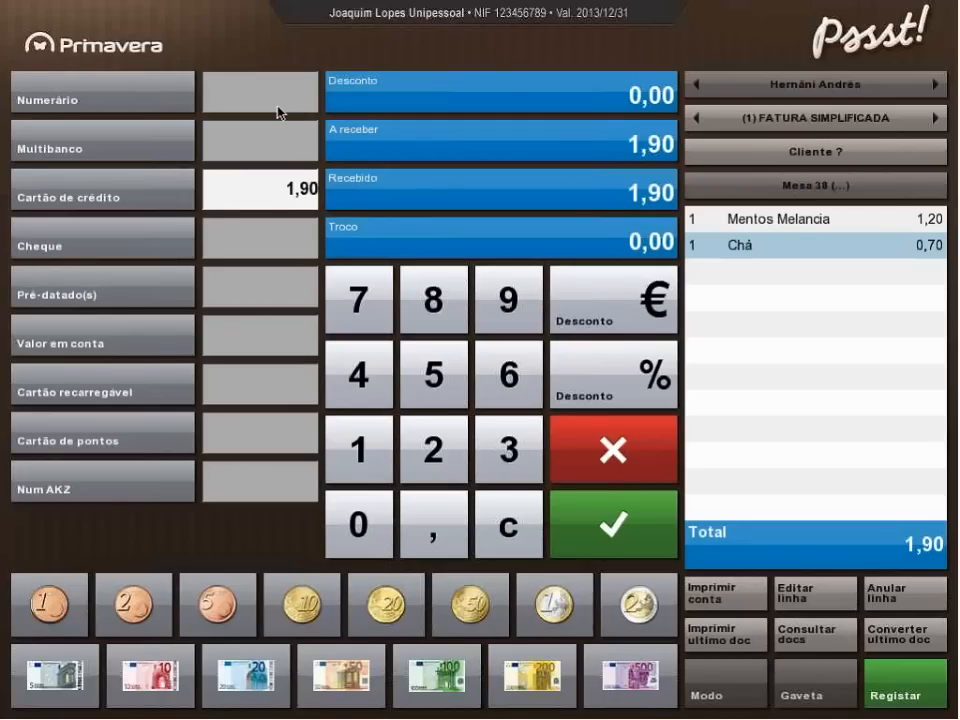
click(120, 92)
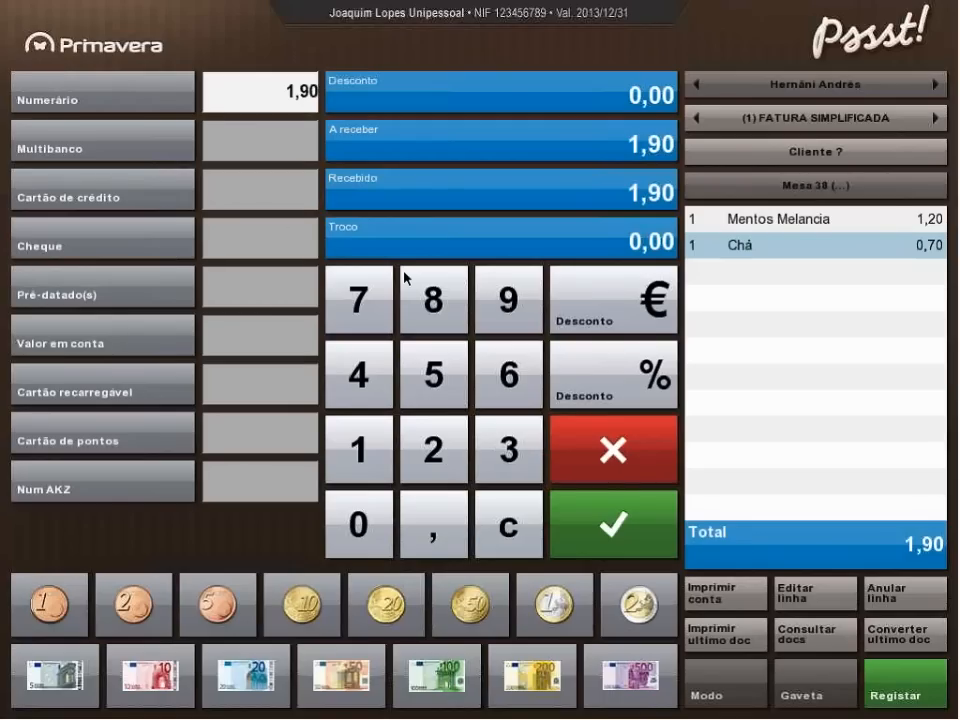
Pay 1,00 in Numerário and the remaining 0,90 by Multibanco, issue the simplified invoice and close its PDF preview.
click(369, 454)
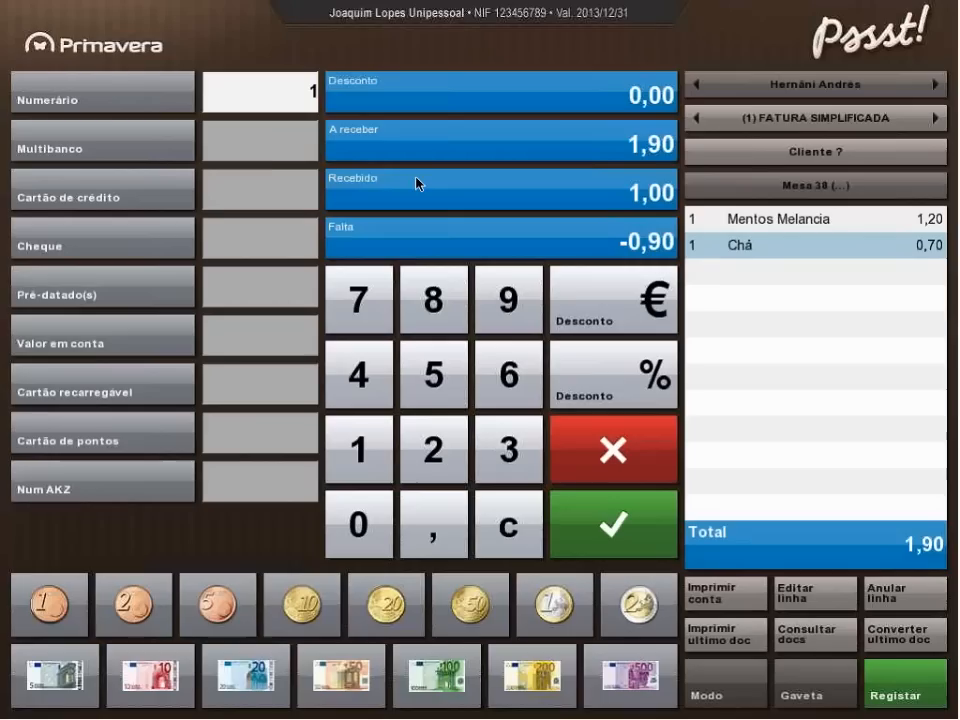
click(268, 157)
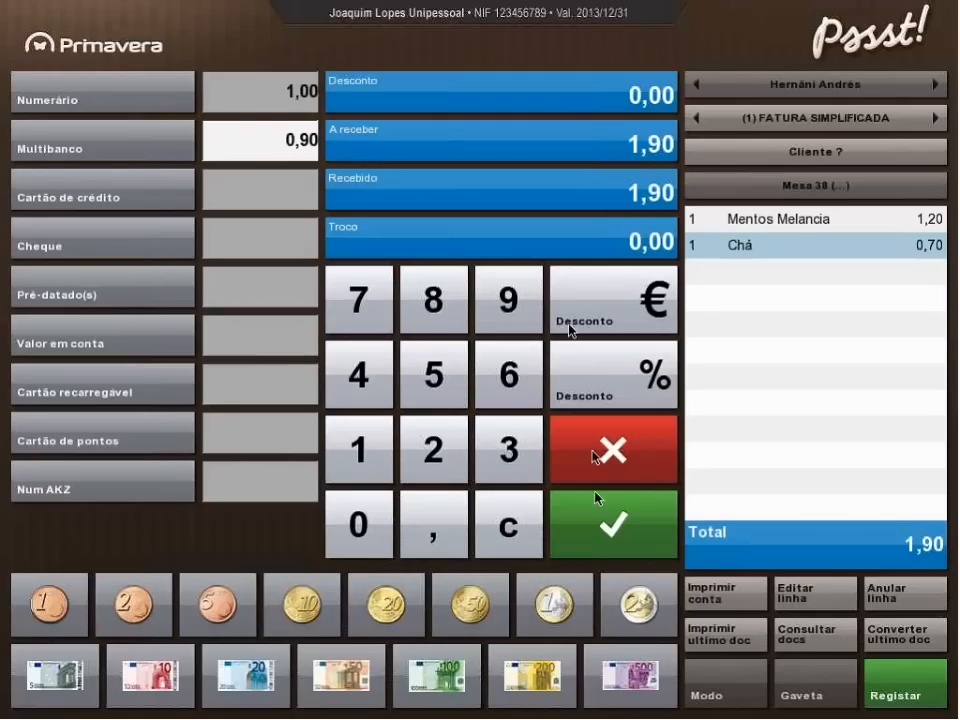
click(622, 528)
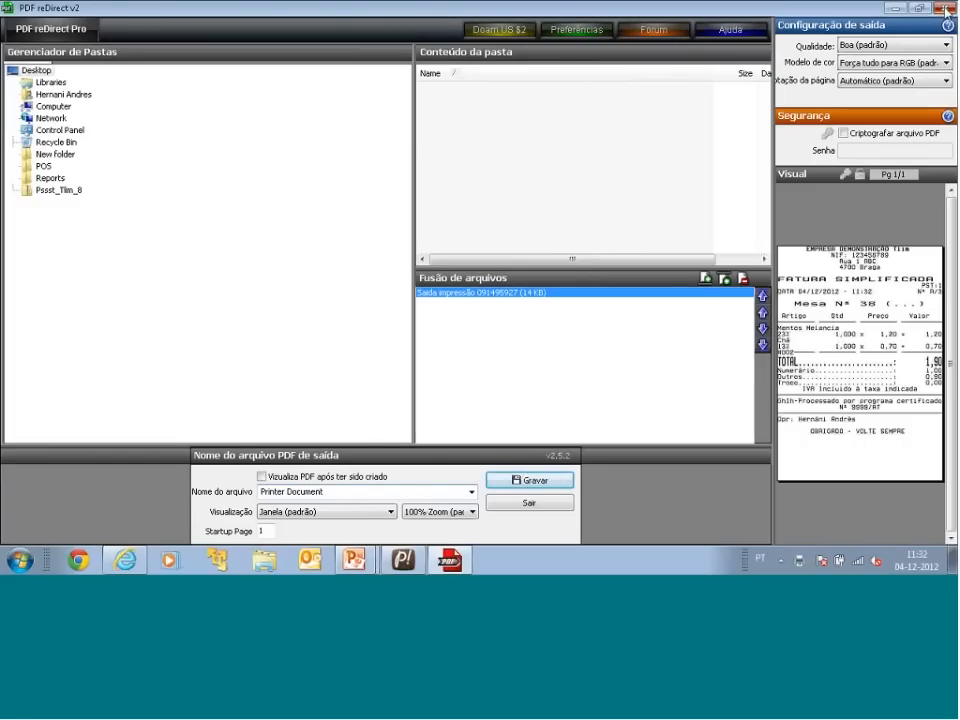
click(945, 9)
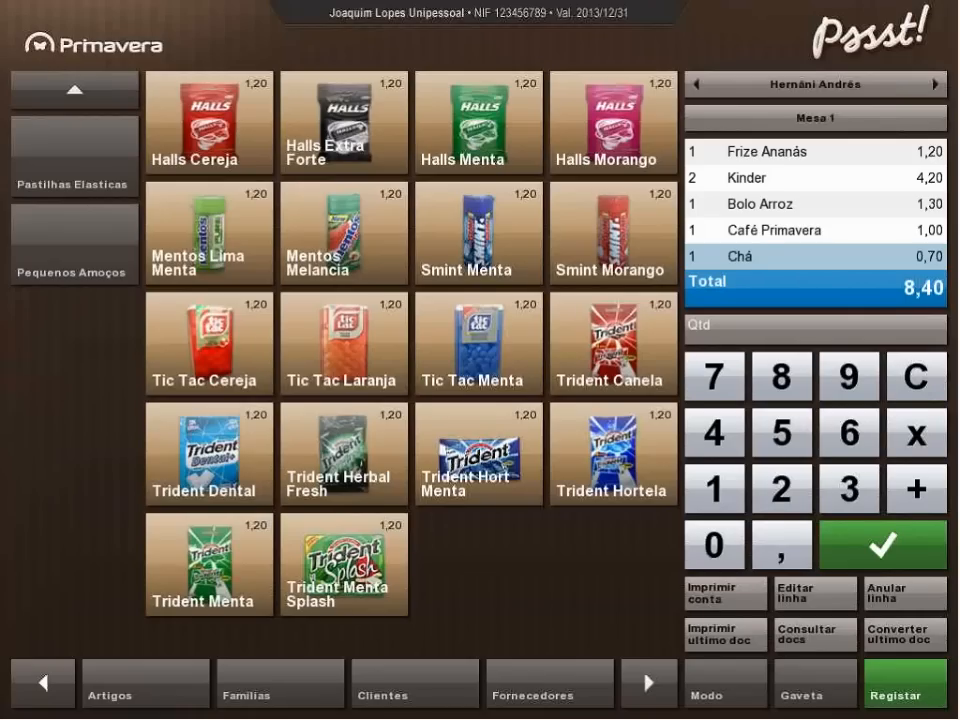
Select Mesa 28 and register one Carioca de Limão and two Descafeinado from the Cafetaria family.
click(925, 128)
click(490, 262)
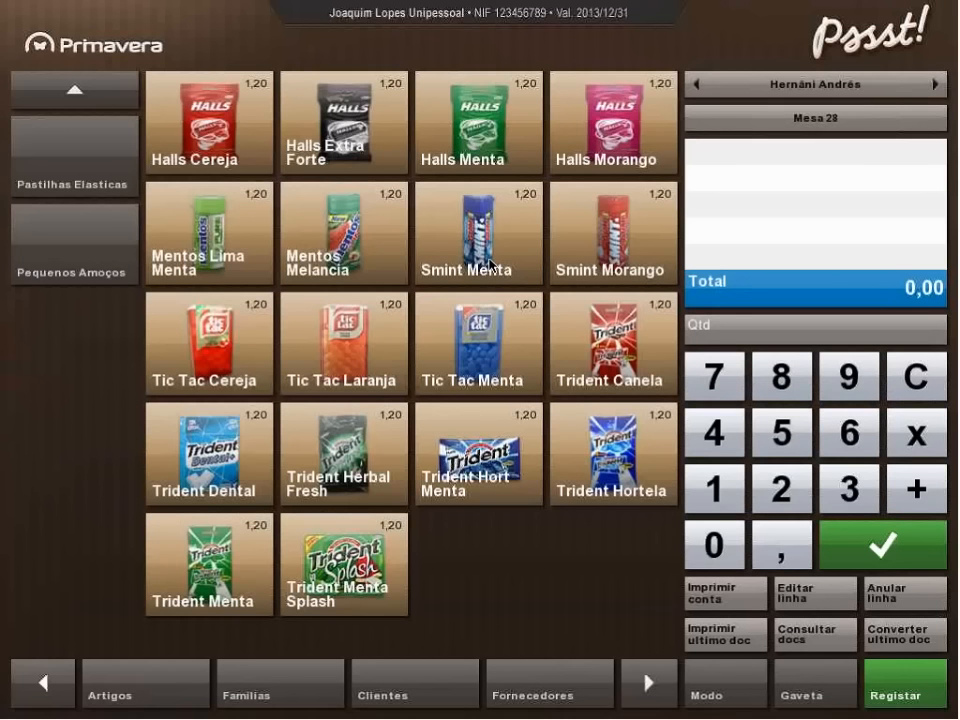
click(75, 97)
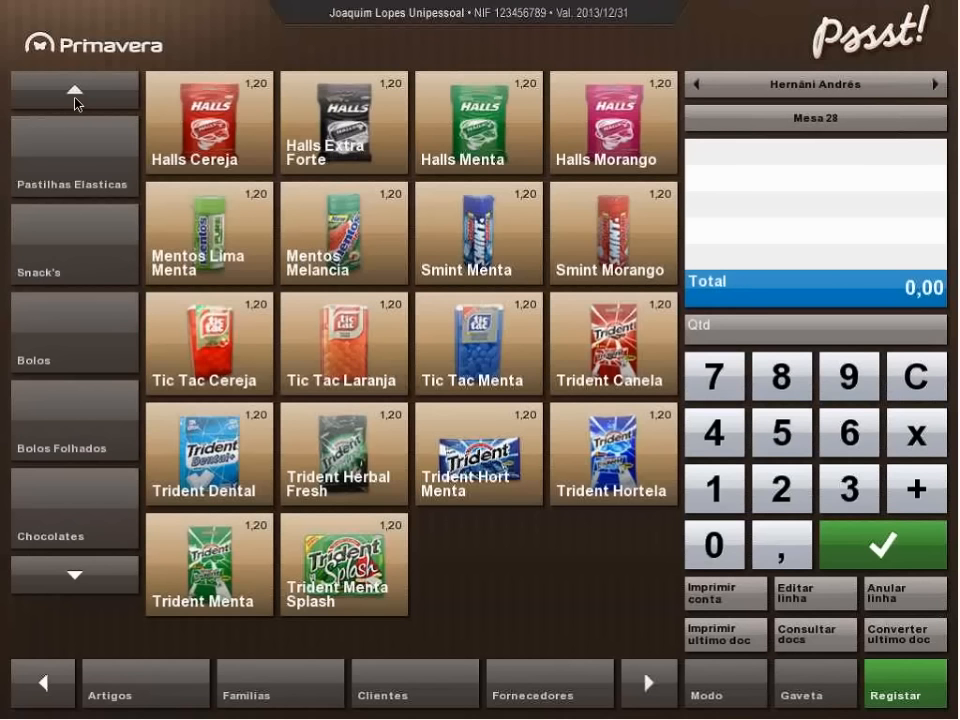
click(75, 97)
click(66, 183)
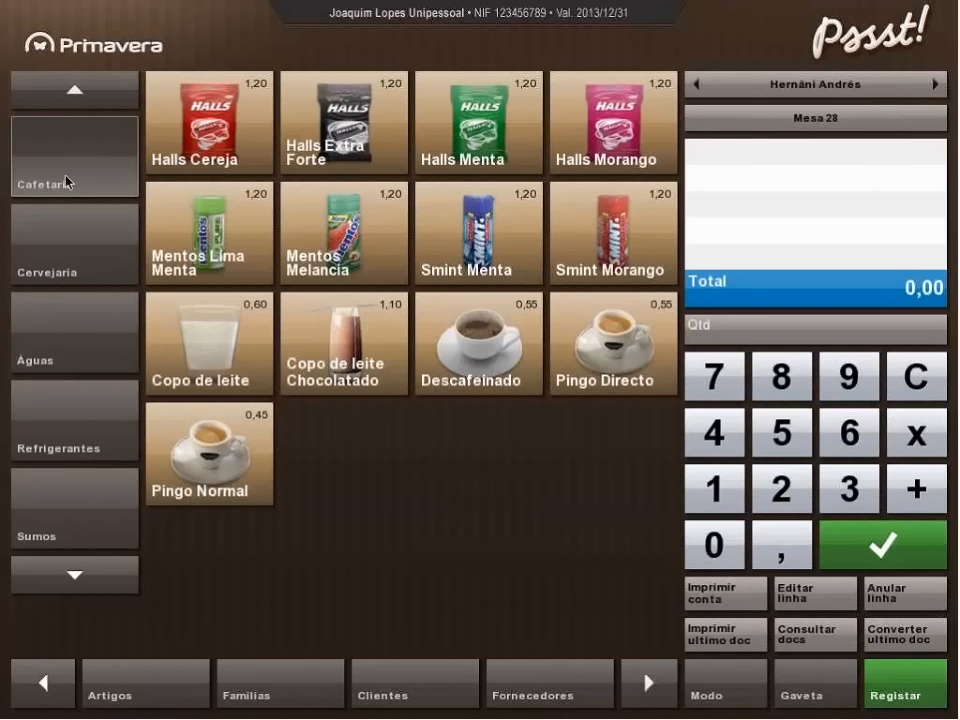
click(209, 232)
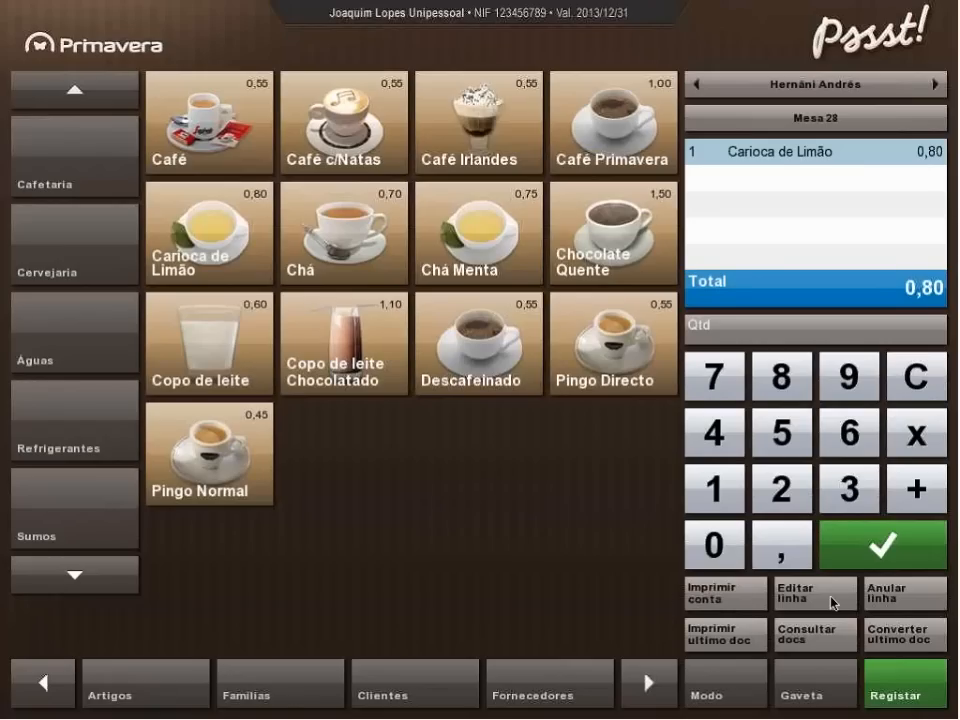
double_click(447, 358)
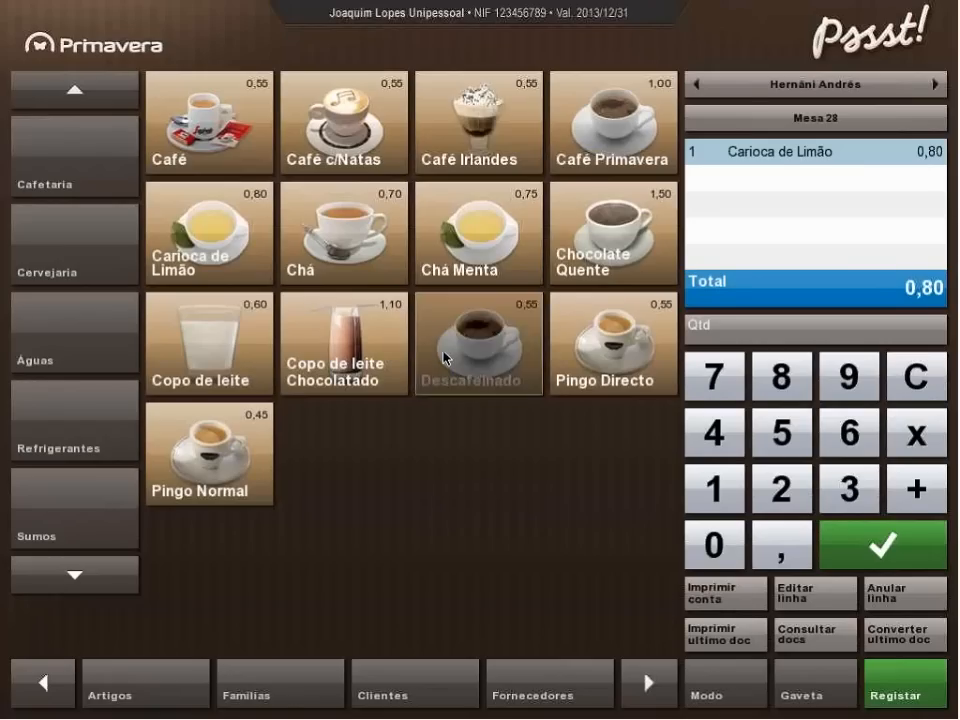
Void every line on the Mesa 28 account.
click(906, 595)
click(906, 595)
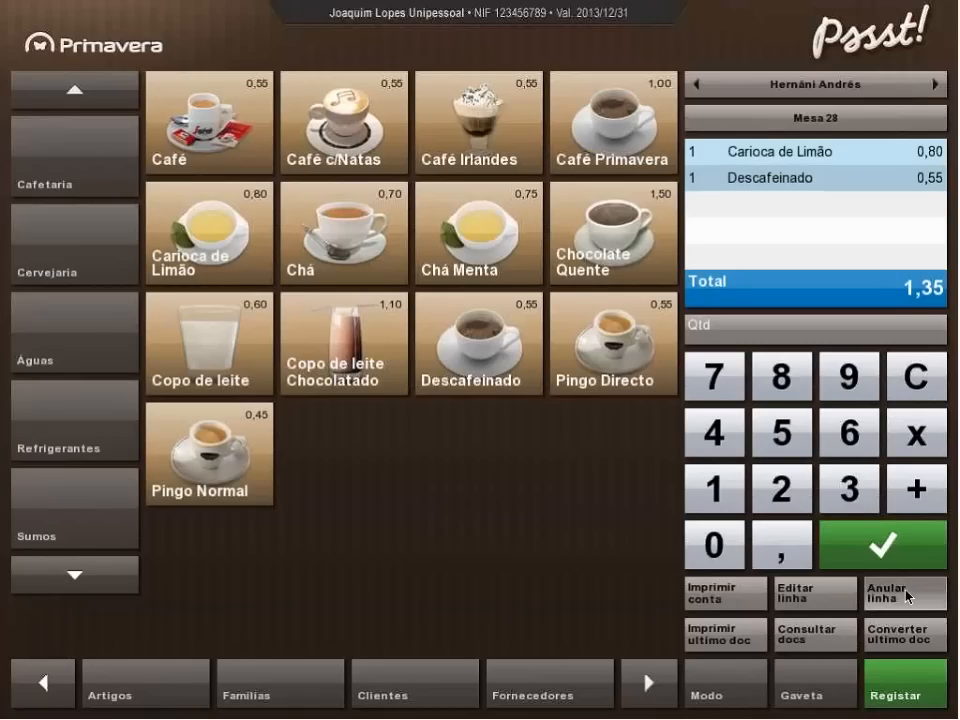
click(906, 595)
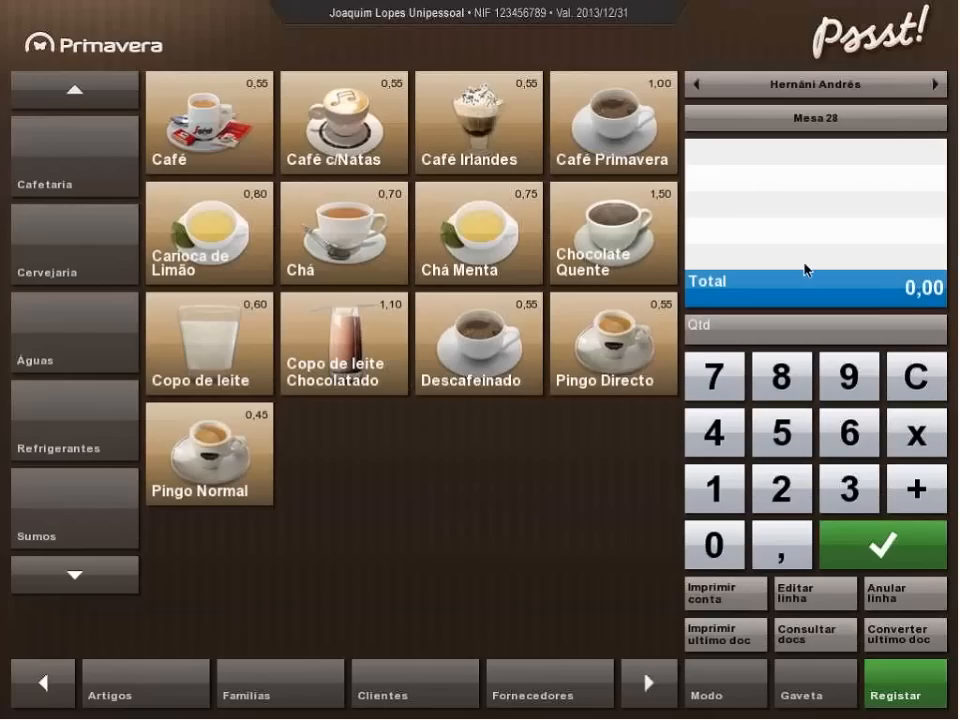
Consult the list of issued simplified invoices and close it.
click(809, 646)
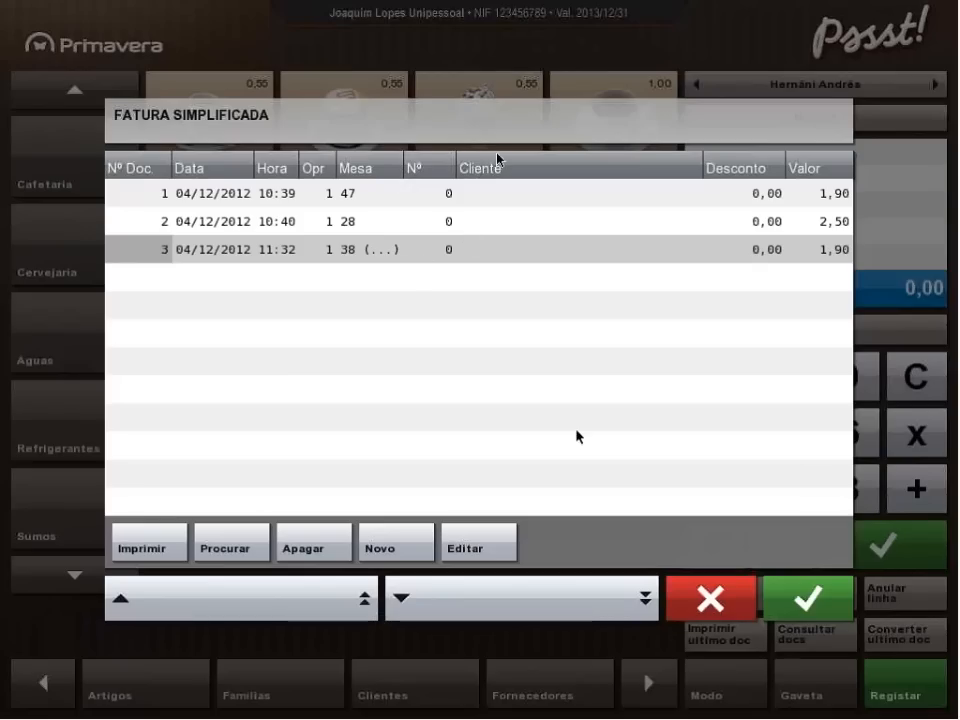
click(803, 598)
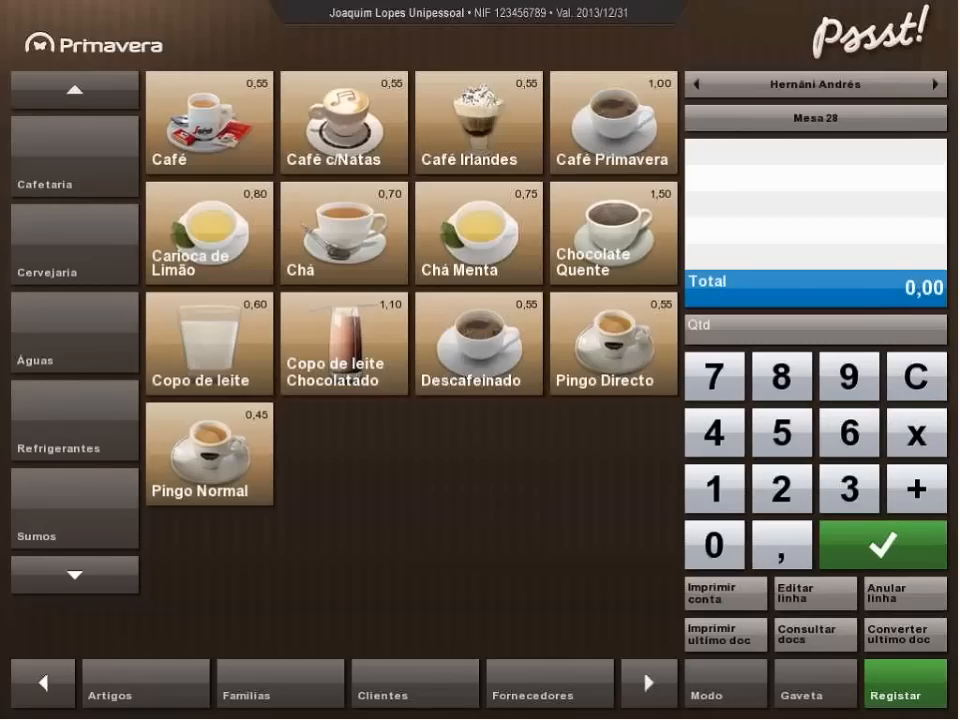
Switch the sales mode to show document type and client, and create and save a new client named primavera.
click(726, 690)
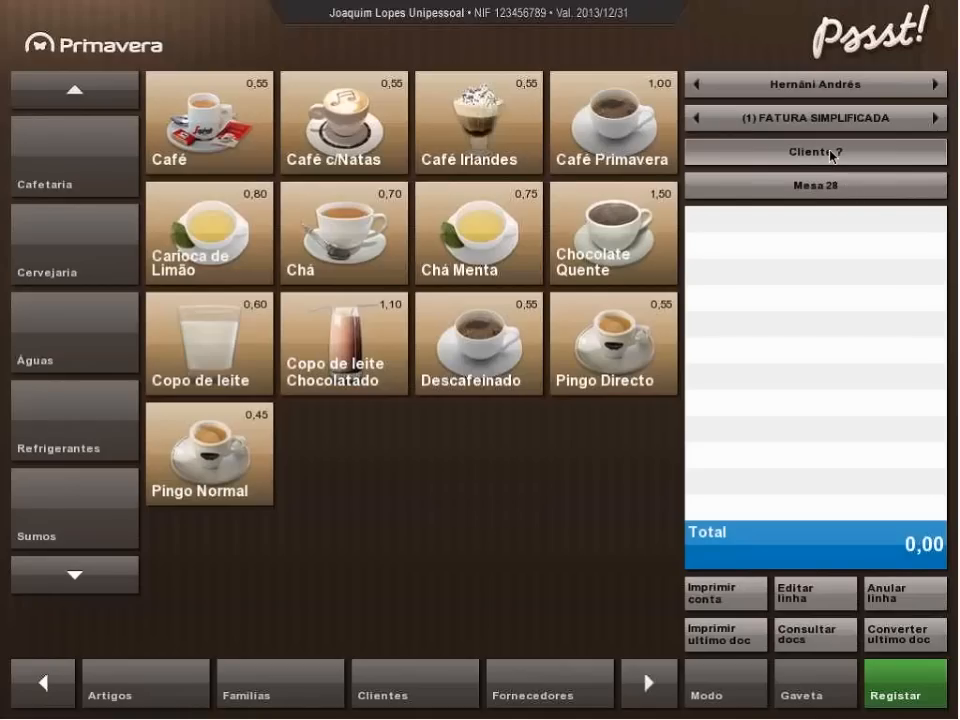
click(831, 153)
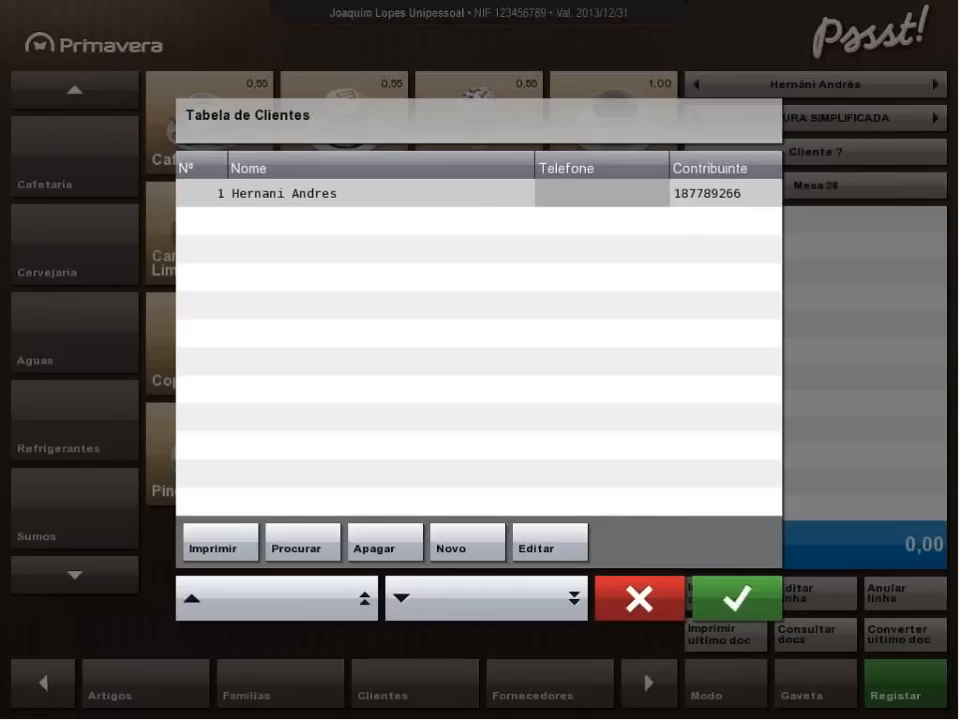
click(467, 544)
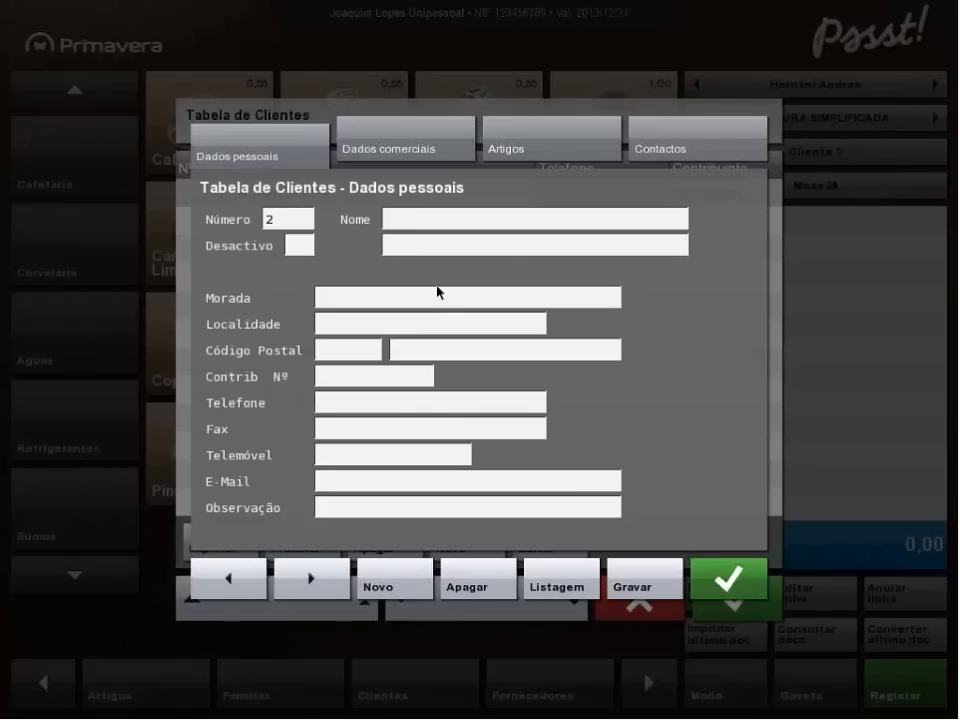
click(403, 221)
text(pr)
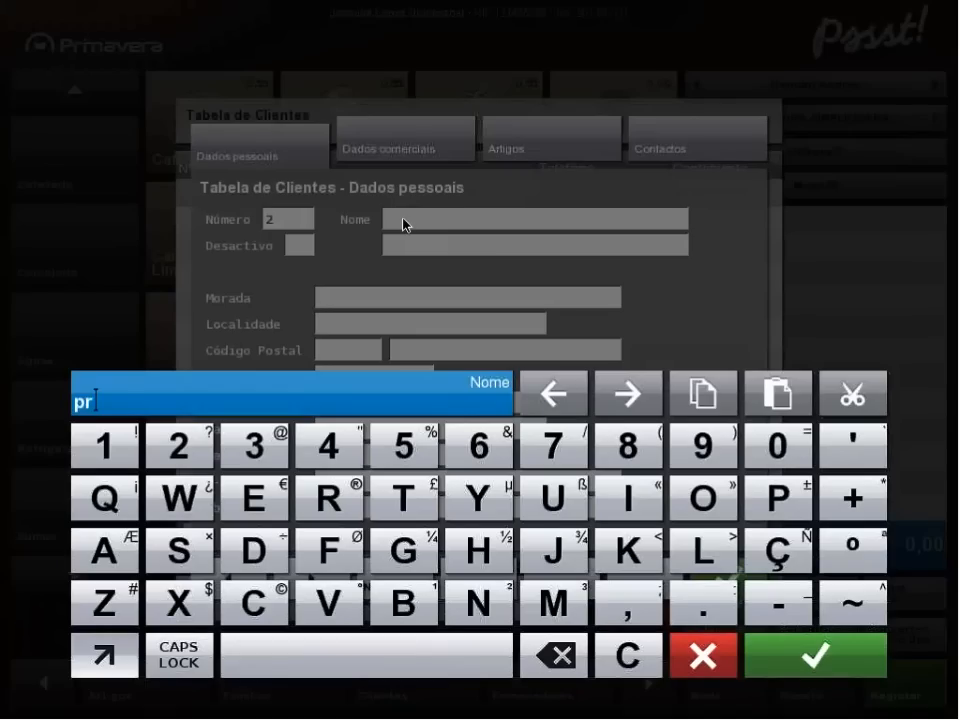
text(imavera)
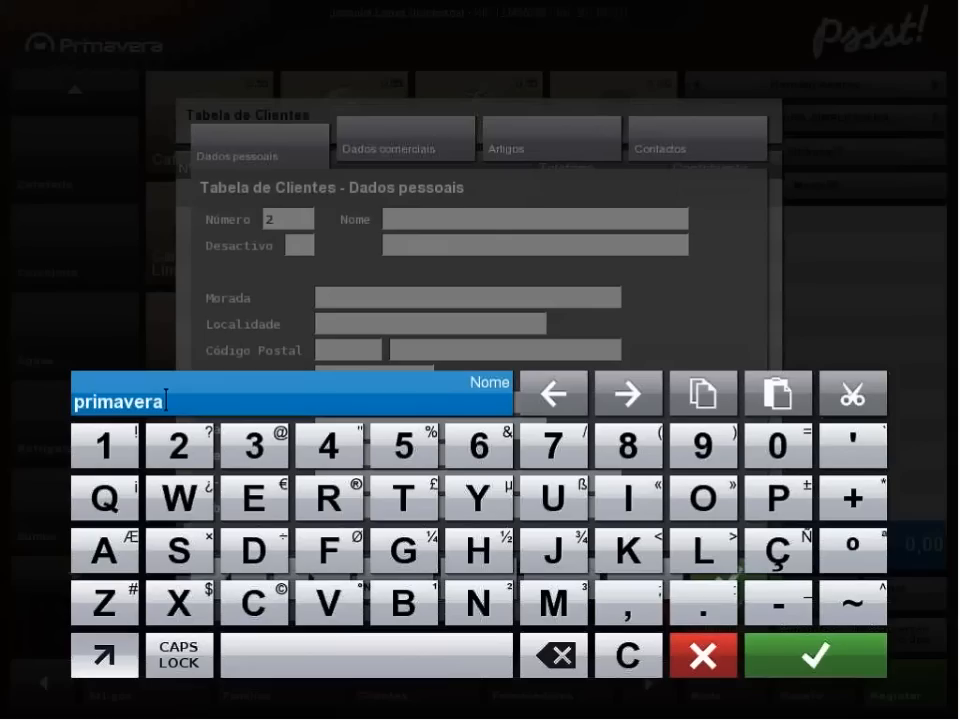
click(808, 655)
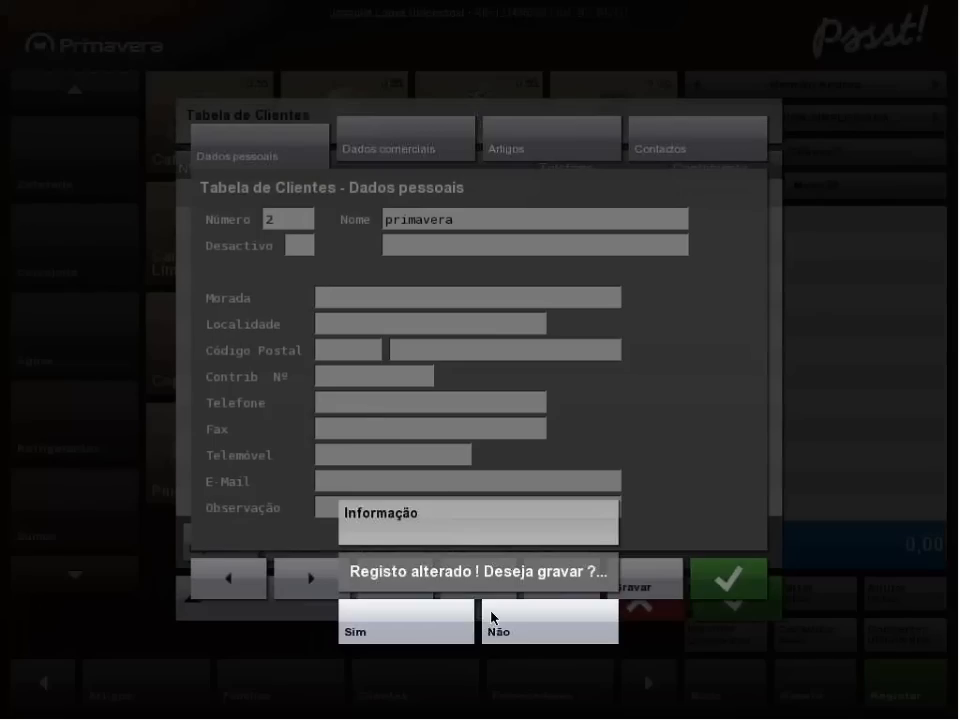
click(440, 626)
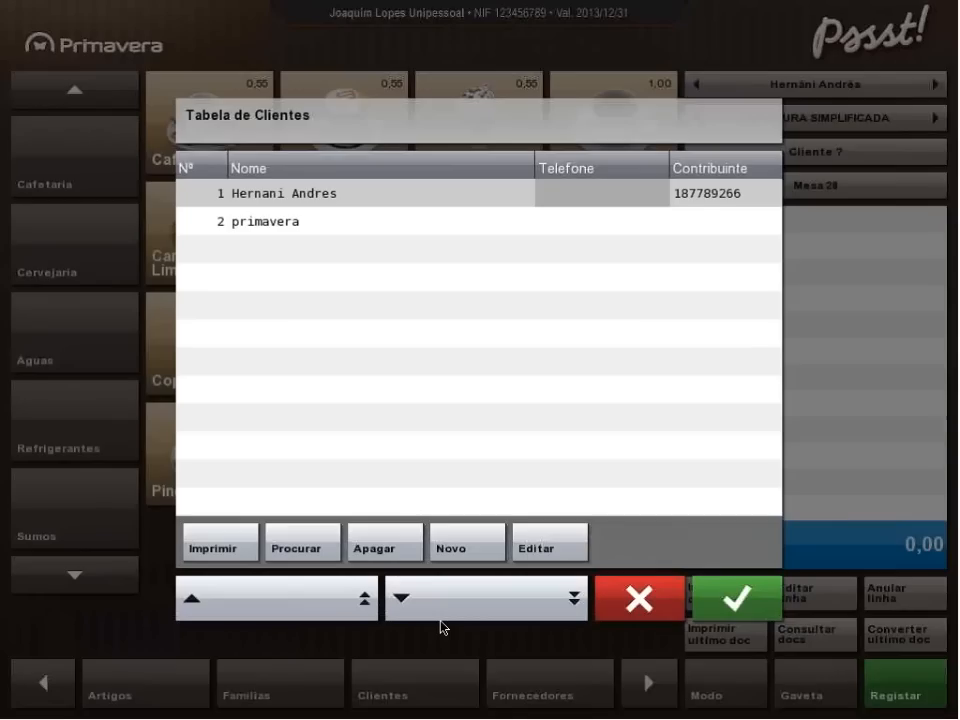
Review the commercial data, articles and contacts in the primavera client record, and assign that client to the Mesa 28 document.
click(350, 229)
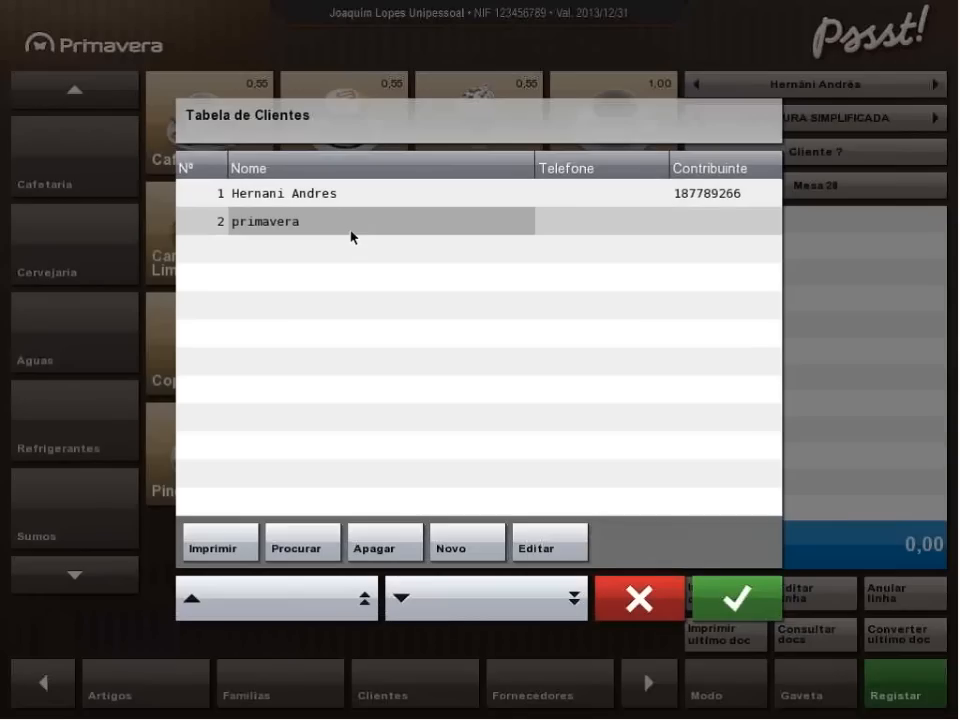
click(540, 550)
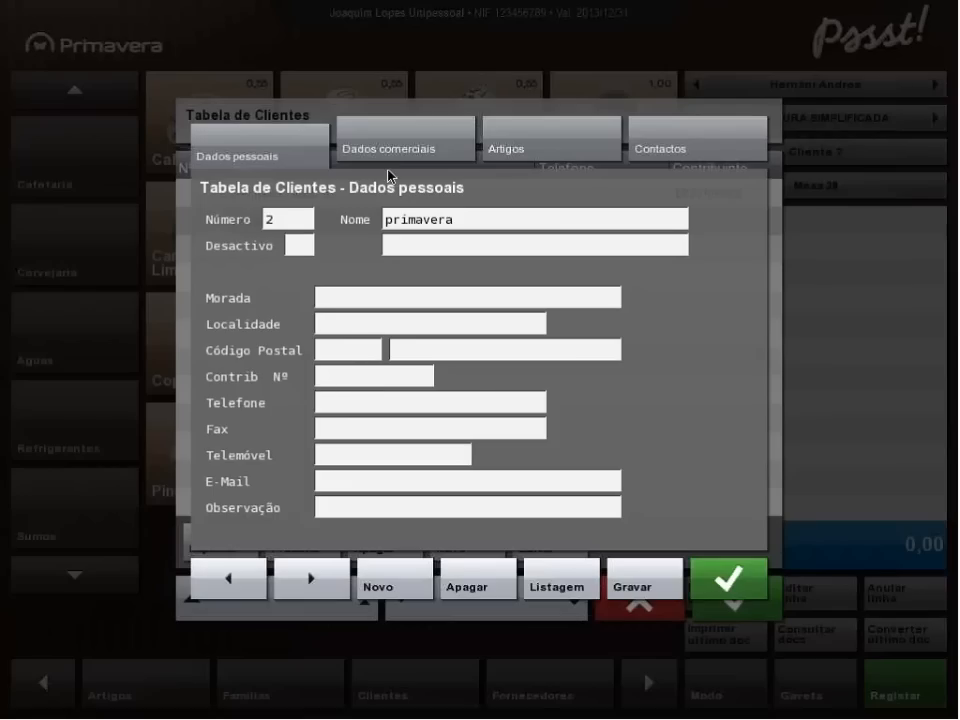
click(408, 141)
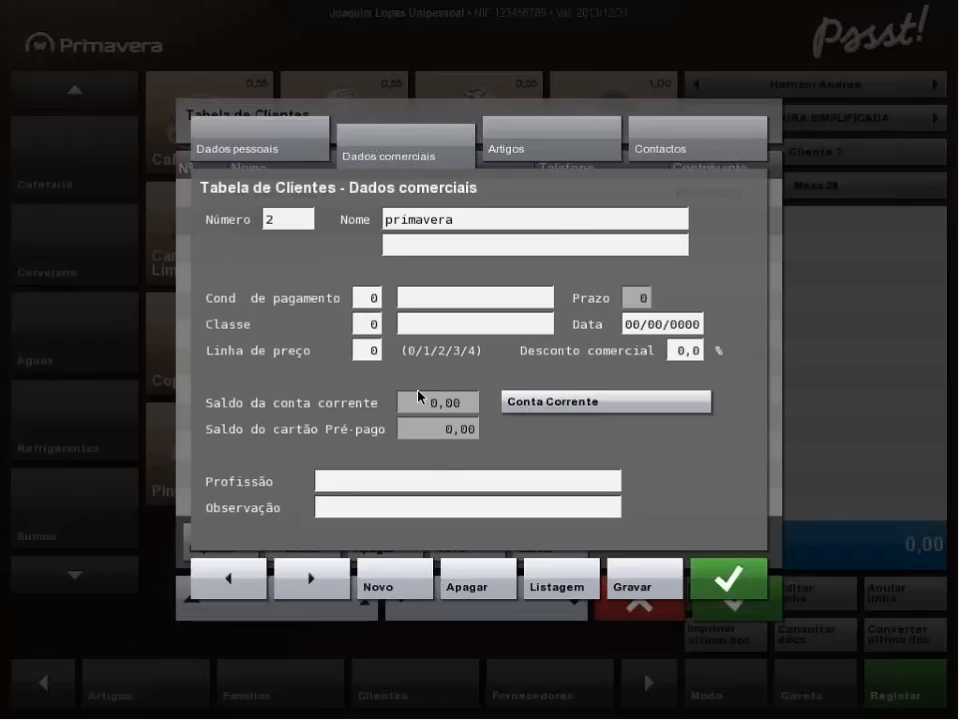
click(537, 145)
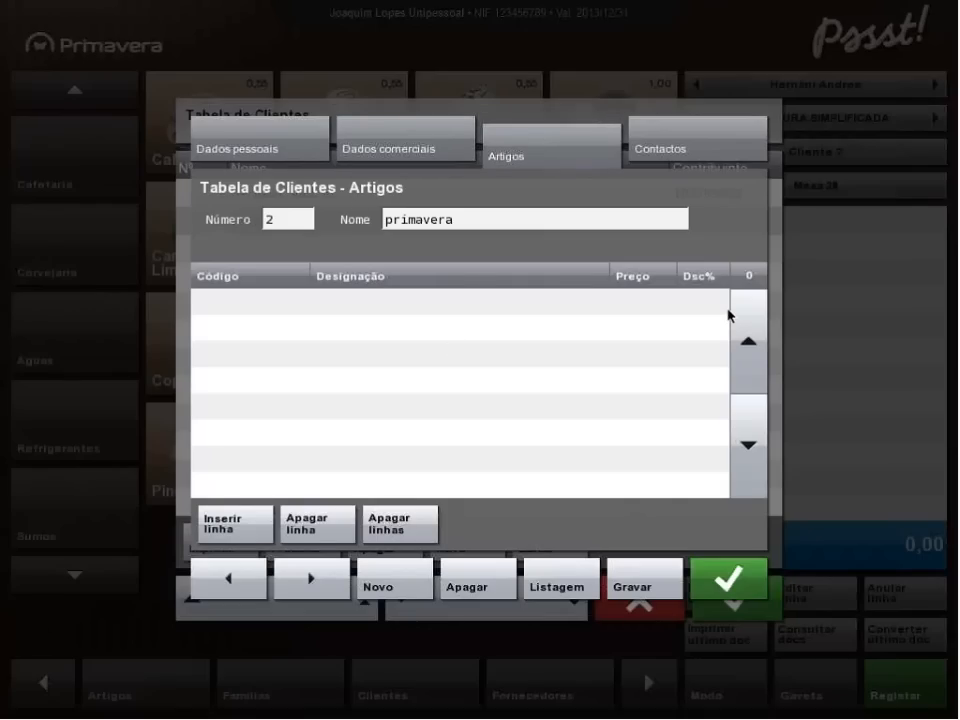
click(701, 151)
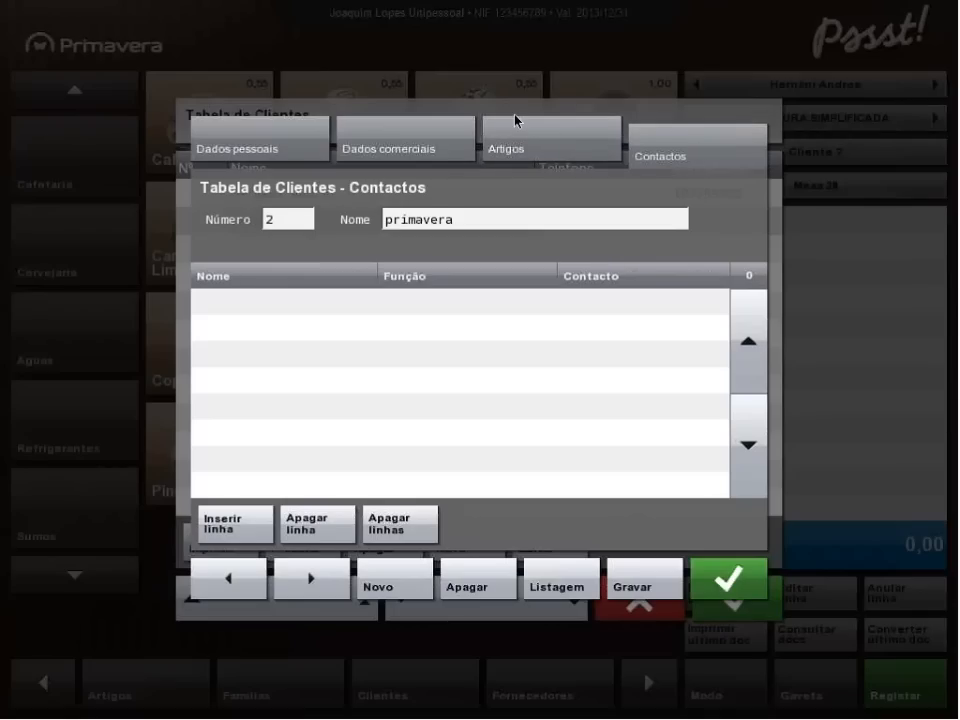
click(515, 121)
click(740, 580)
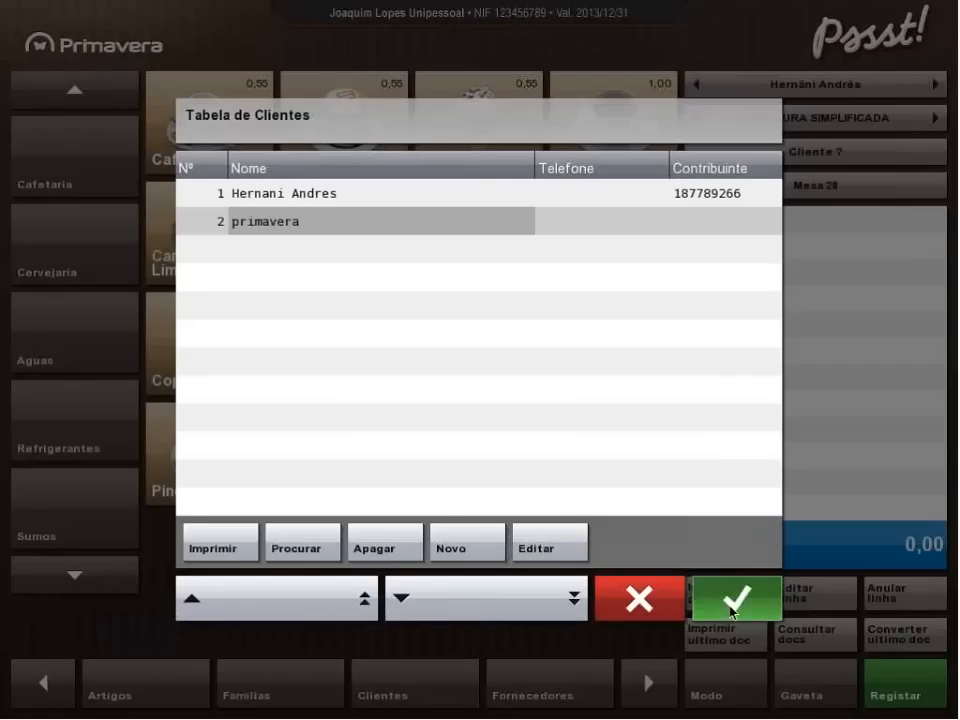
click(731, 605)
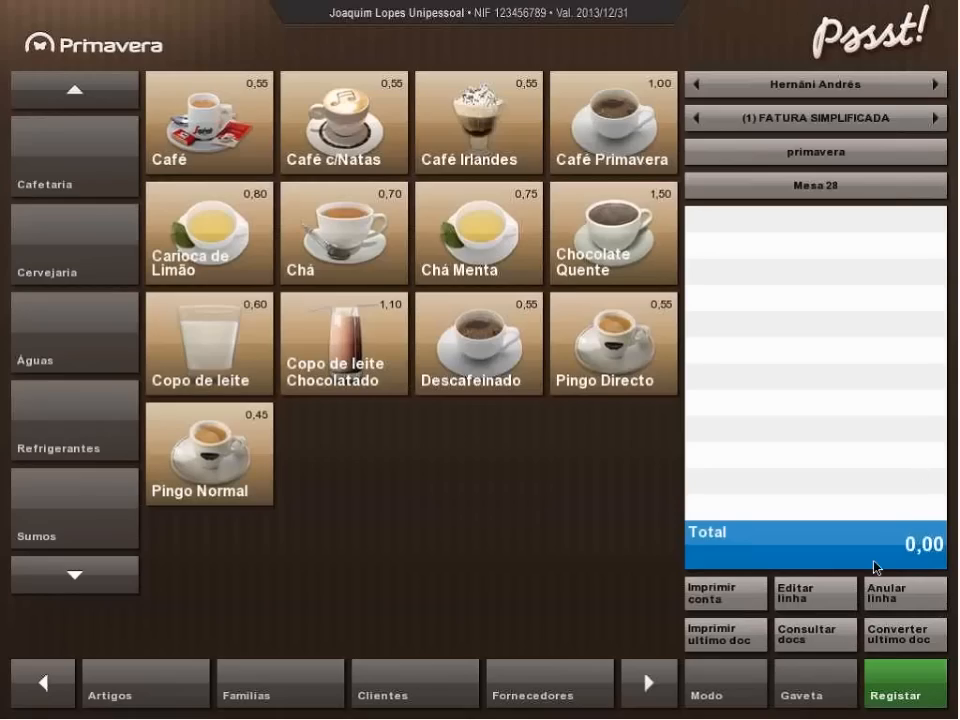
Issue the article sales report by client for 04/12/2012 and close its PDF output window.
click(50, 690)
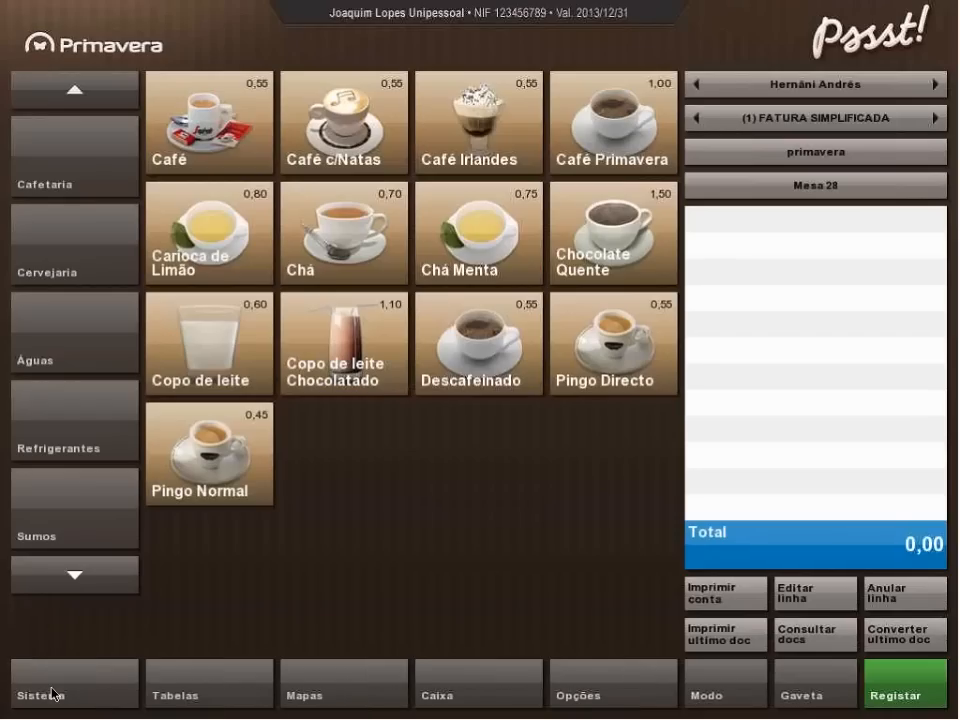
click(351, 704)
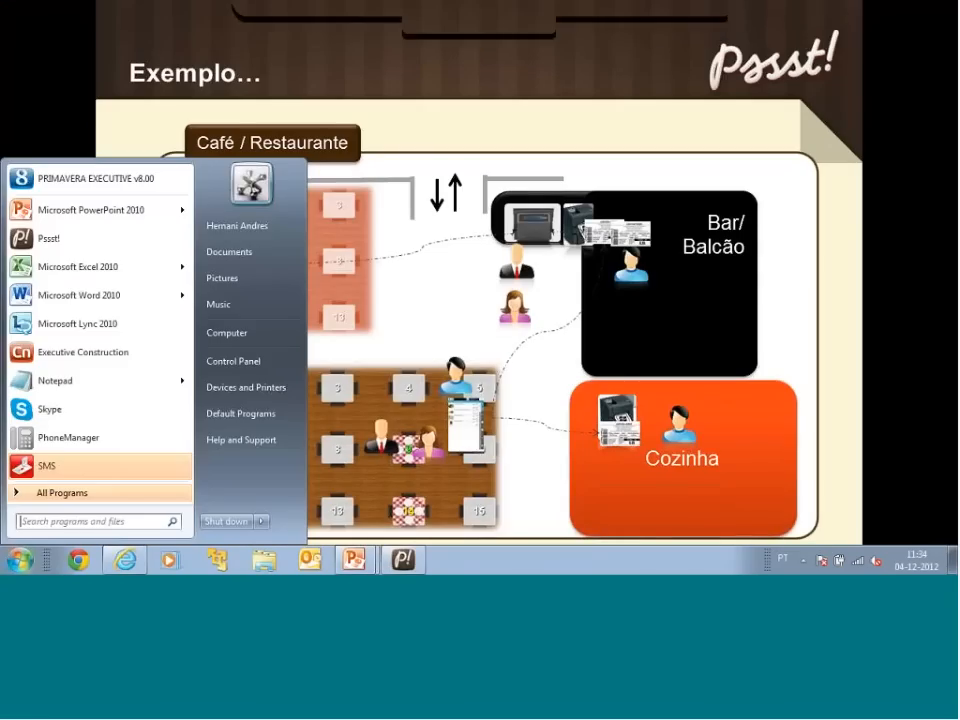
click(416, 561)
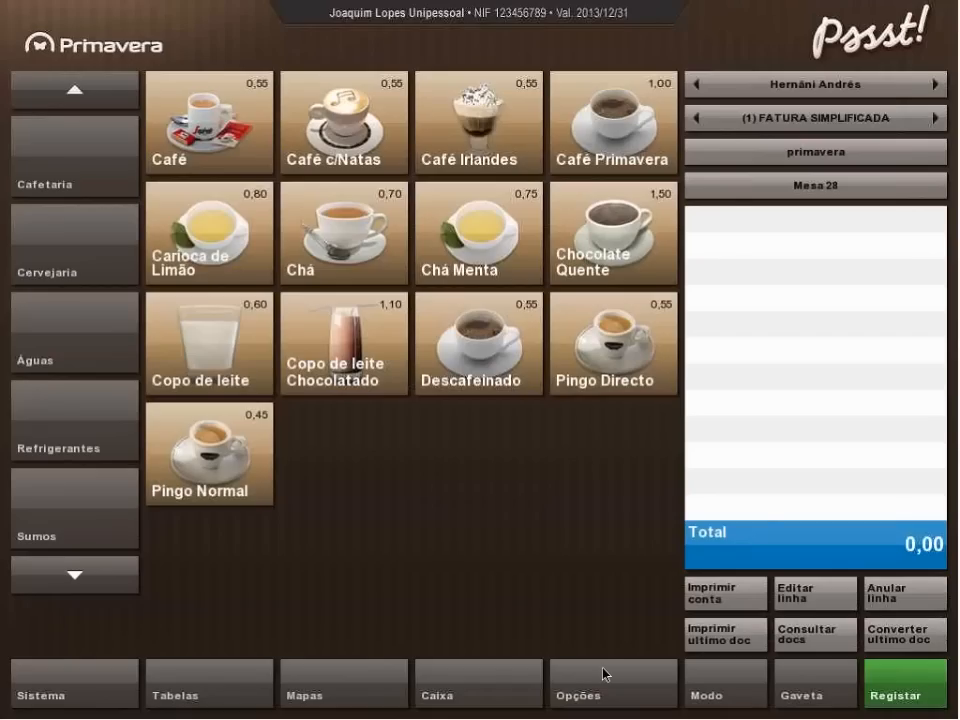
click(327, 697)
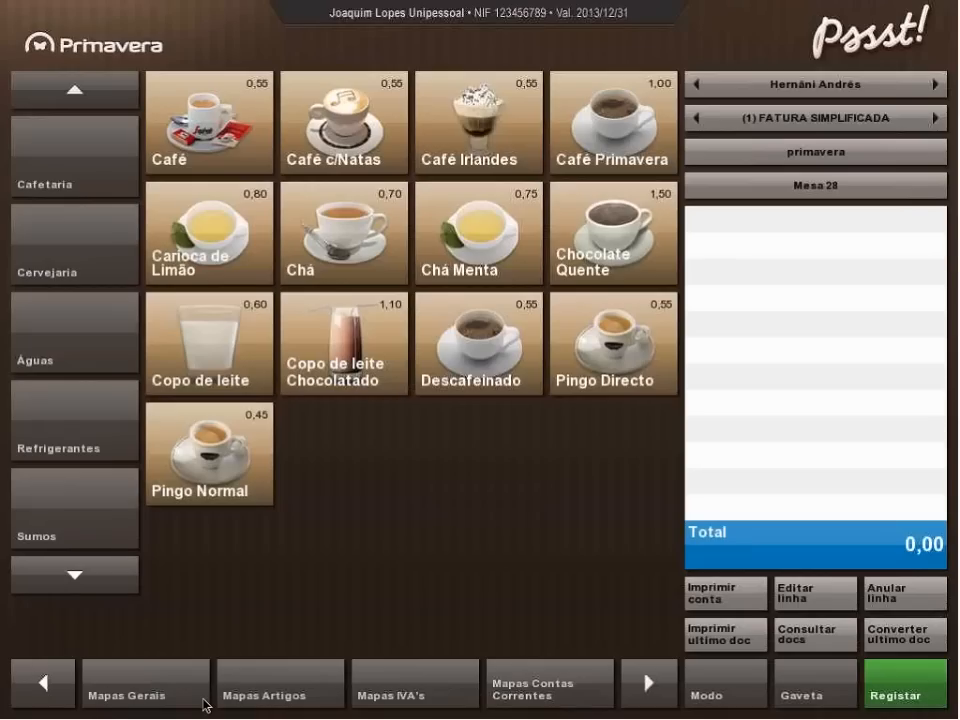
click(275, 680)
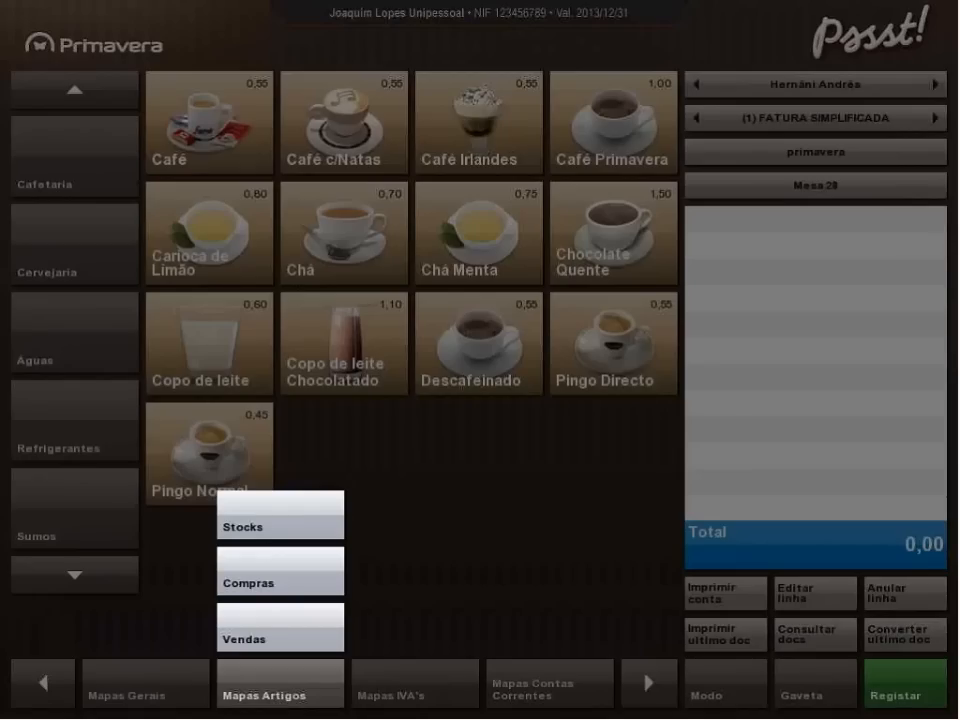
click(263, 643)
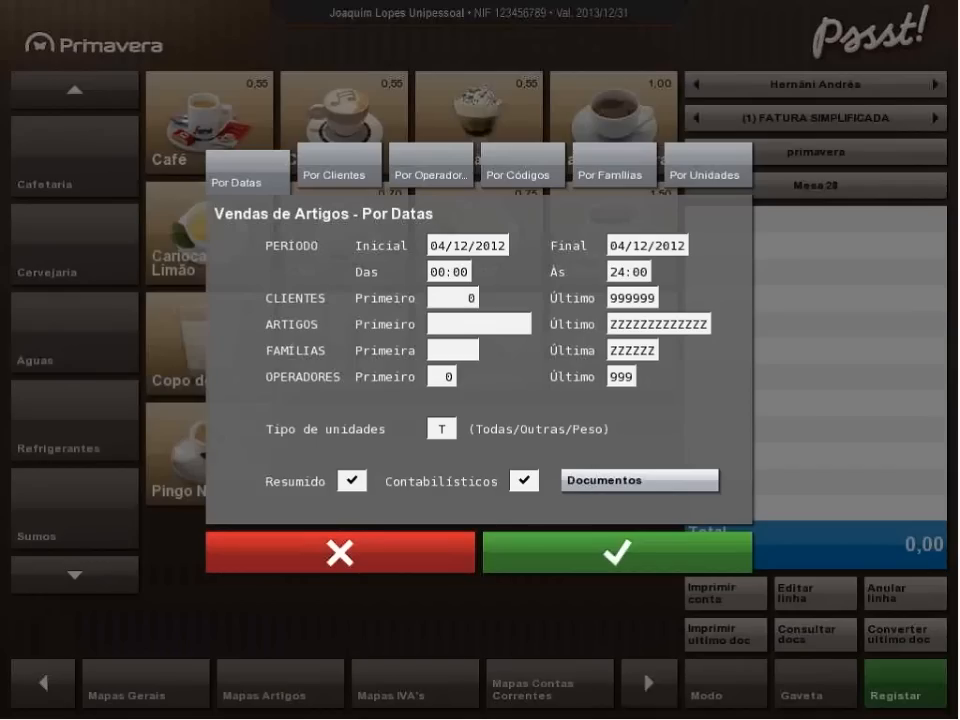
click(334, 176)
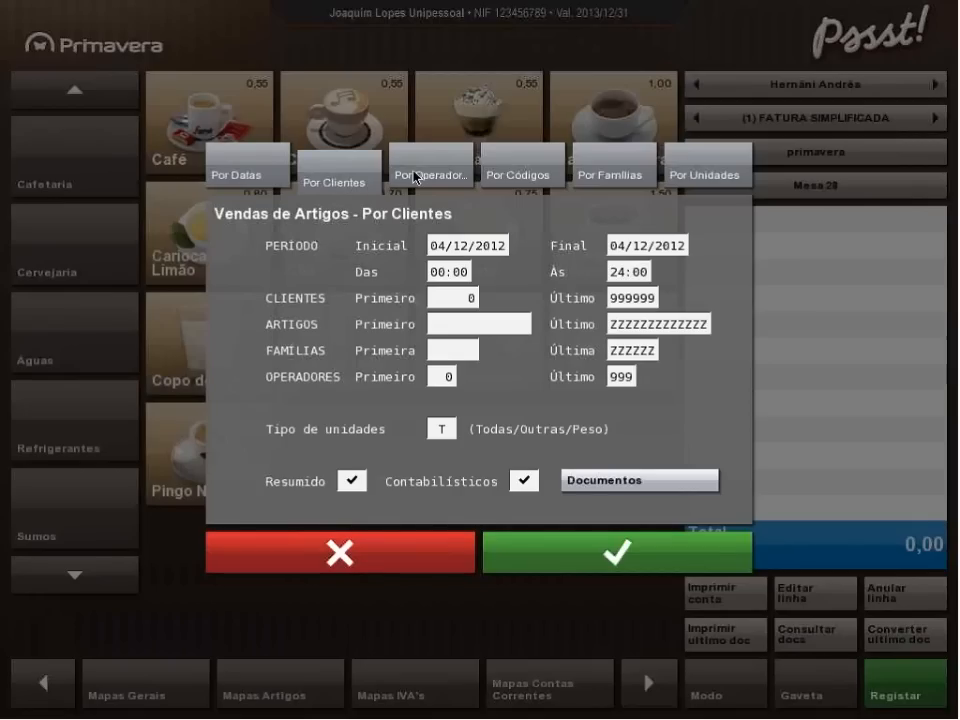
click(615, 553)
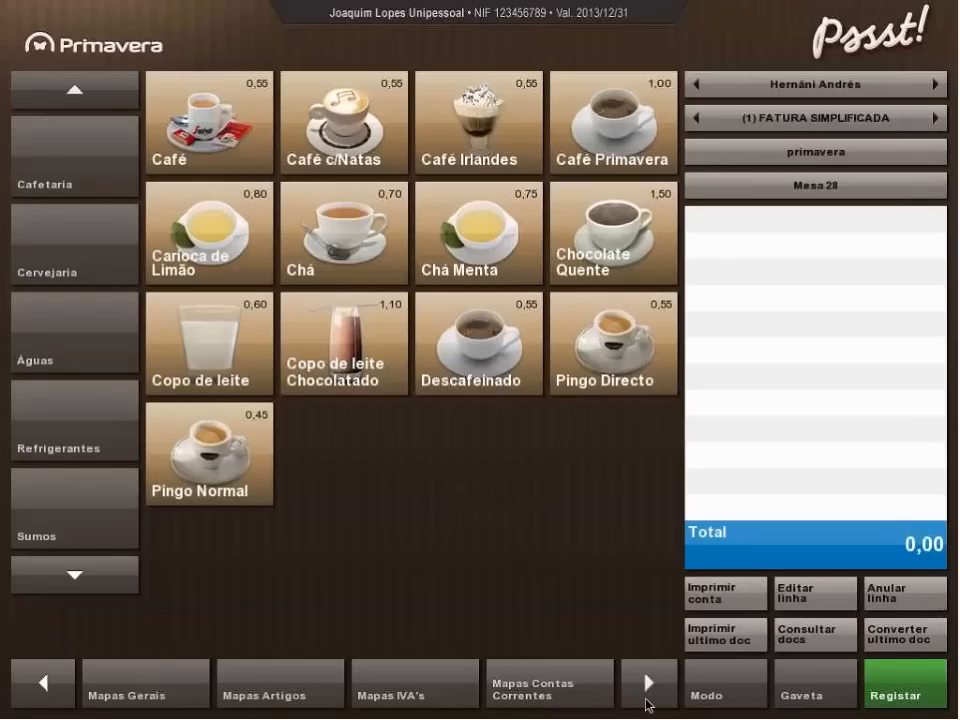
click(648, 686)
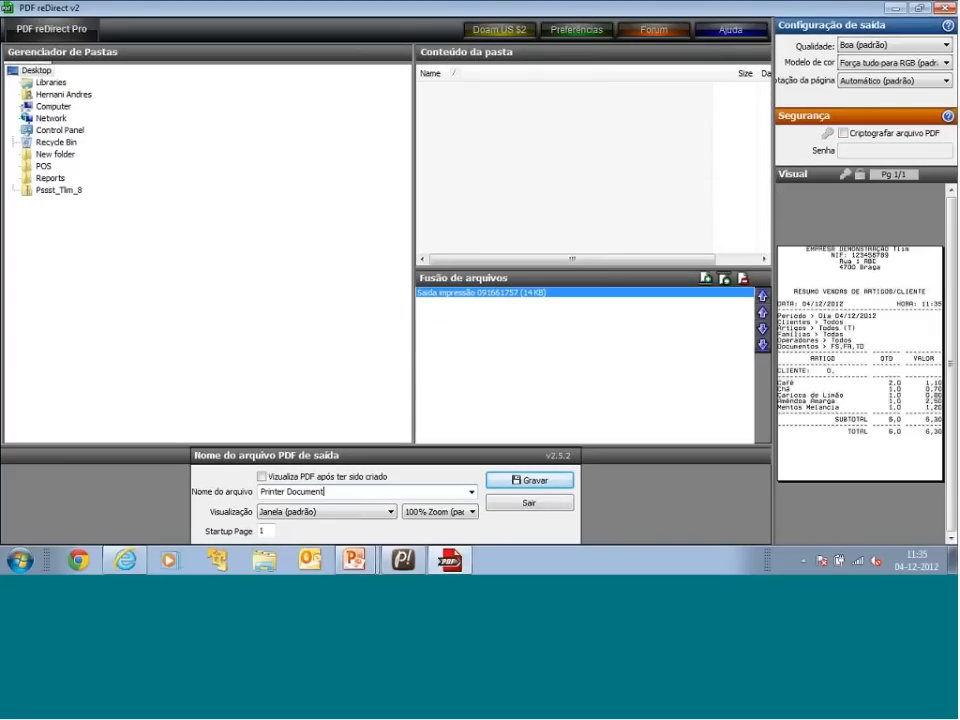
click(952, 10)
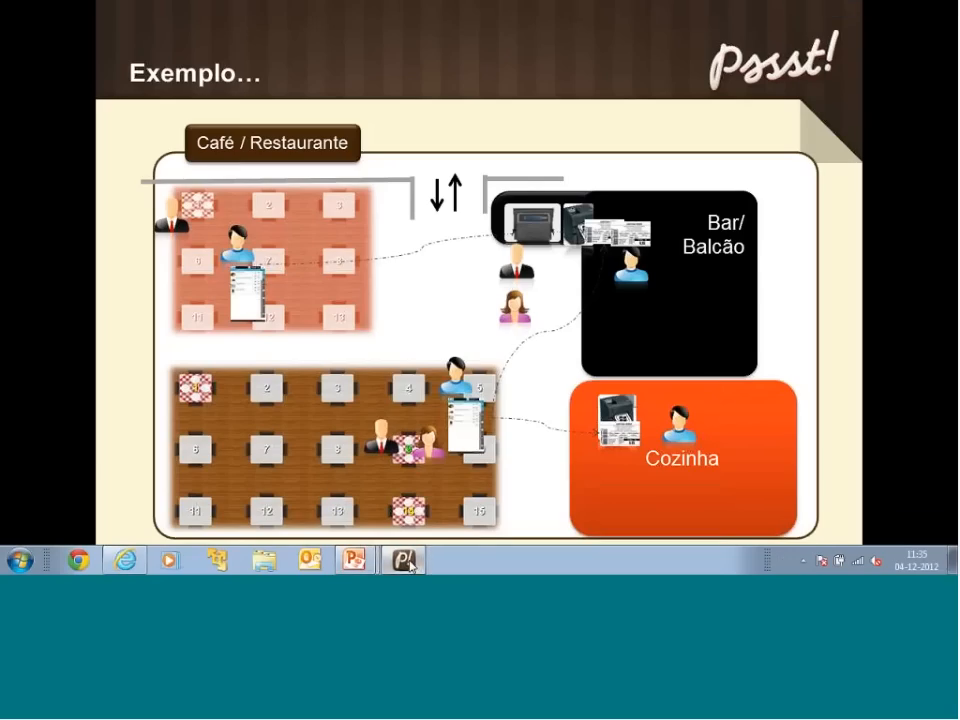
Switch to Pssst! and view the monthly, daily and hourly billing charts for 01/12/2012 to 31/12/2012, closing the chart view.
click(410, 565)
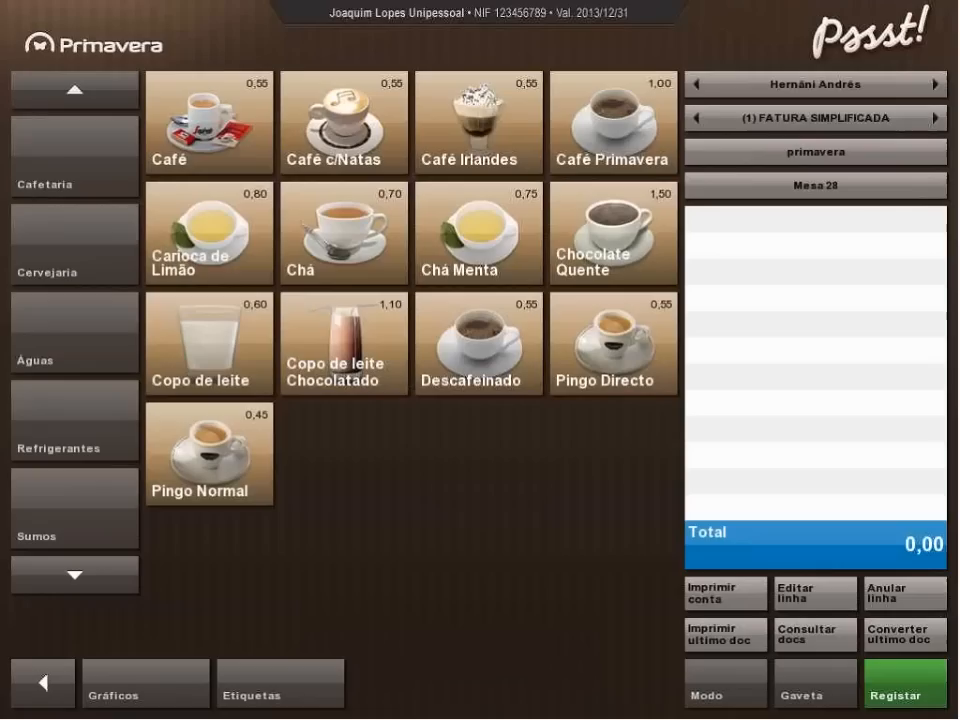
click(141, 704)
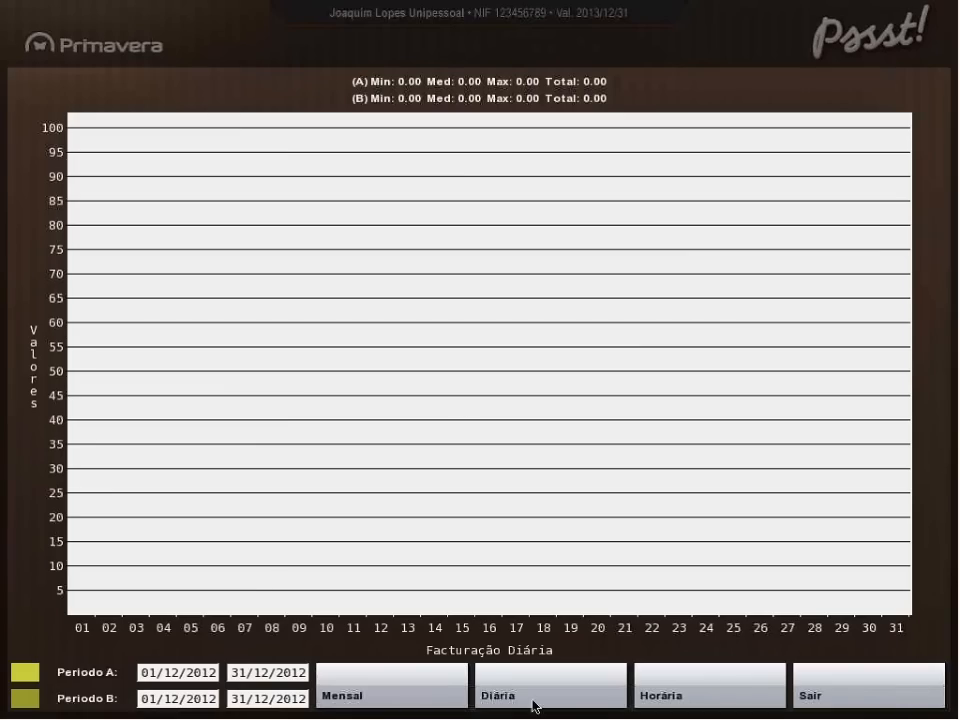
click(409, 704)
click(537, 704)
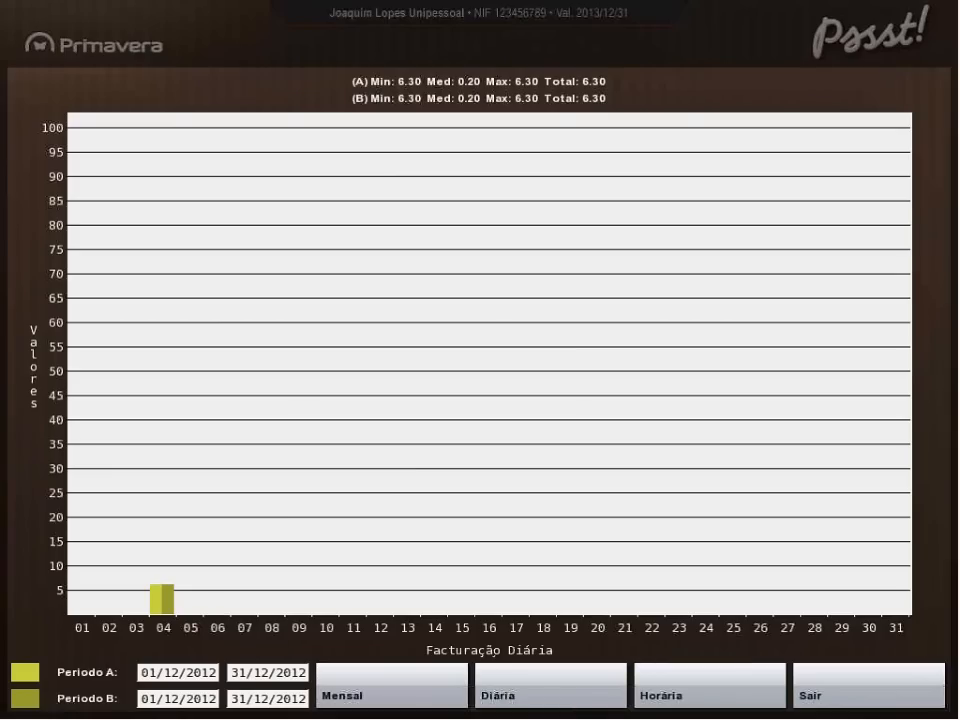
click(700, 697)
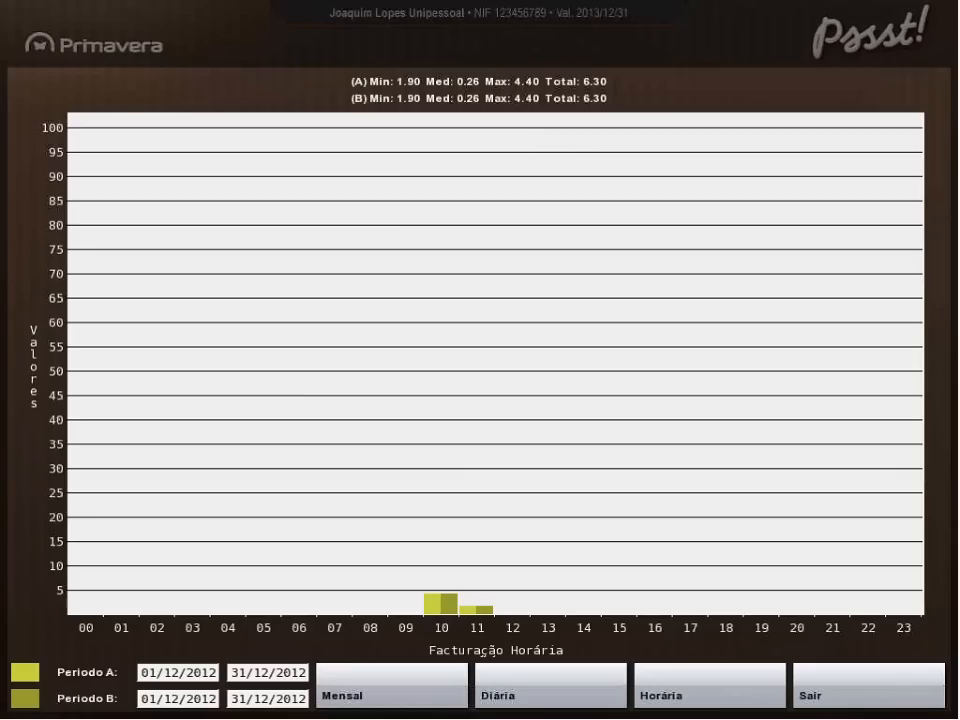
click(840, 695)
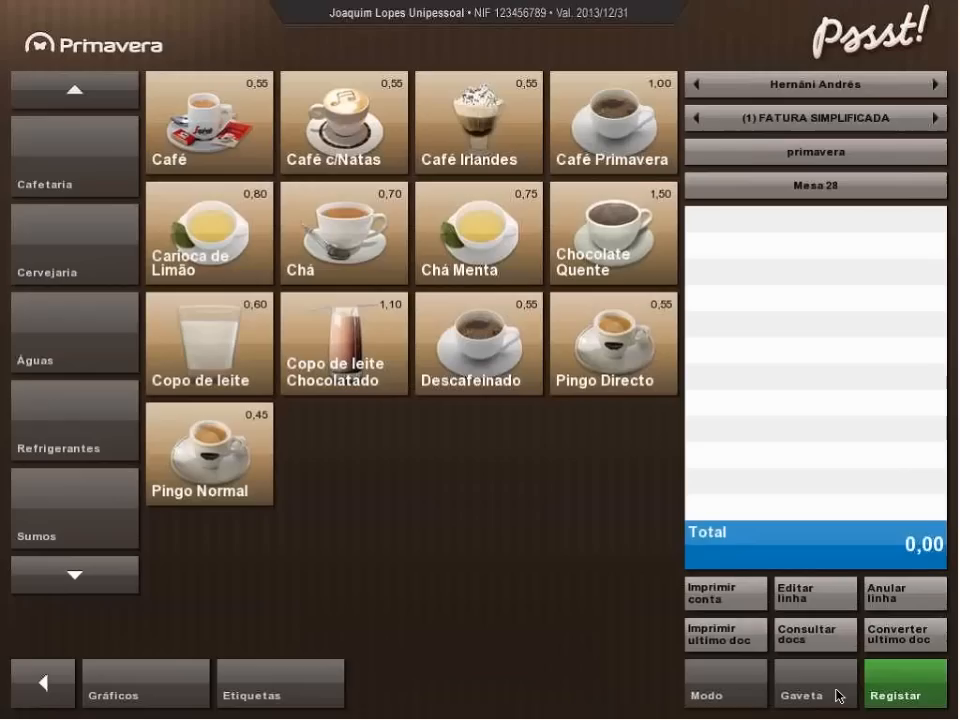
Review the hourly articles form for day and period conversion and its article table, close both, and show the further table options.
click(64, 700)
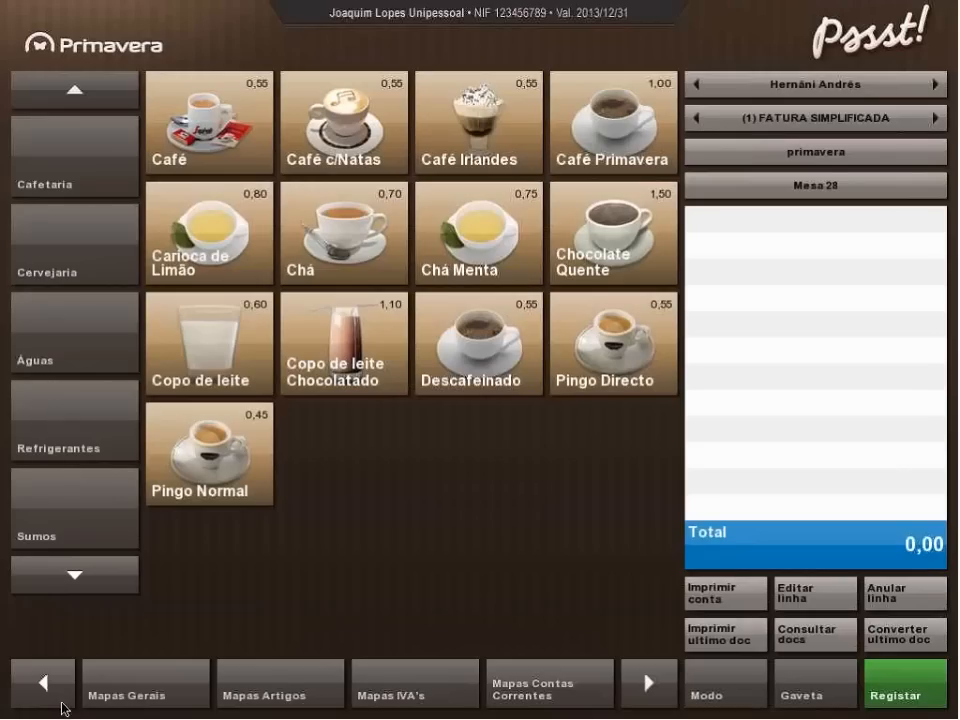
click(51, 698)
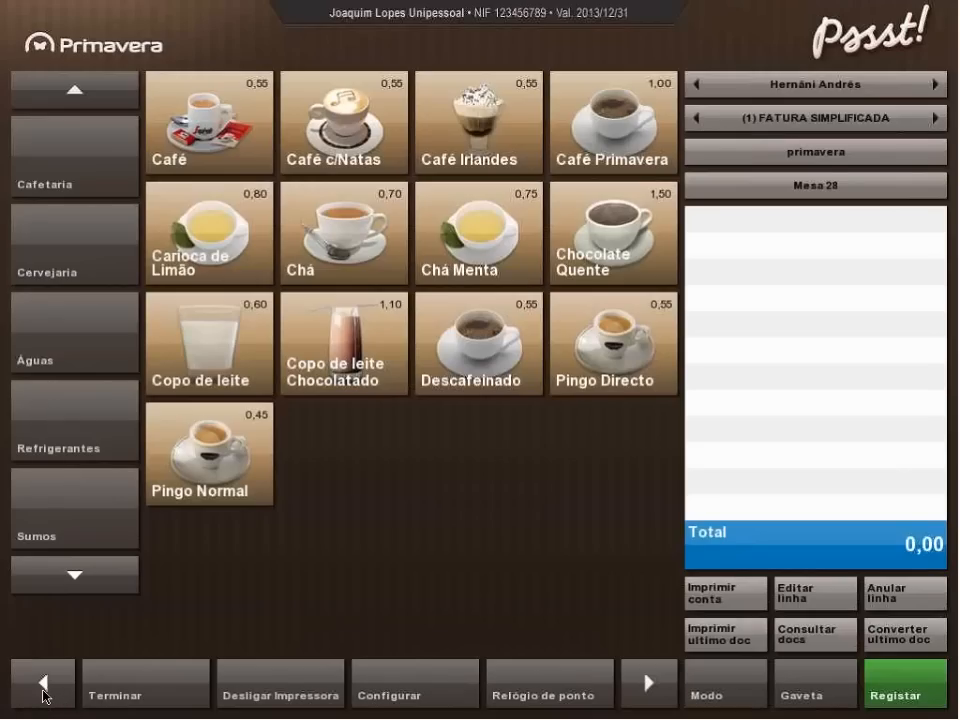
click(43, 690)
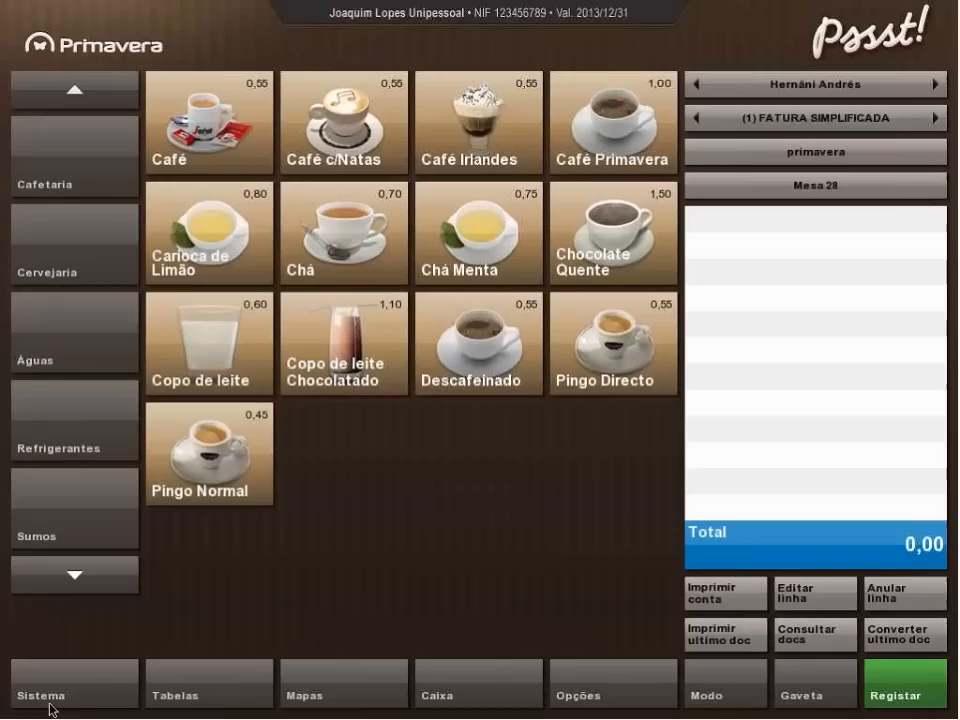
click(226, 700)
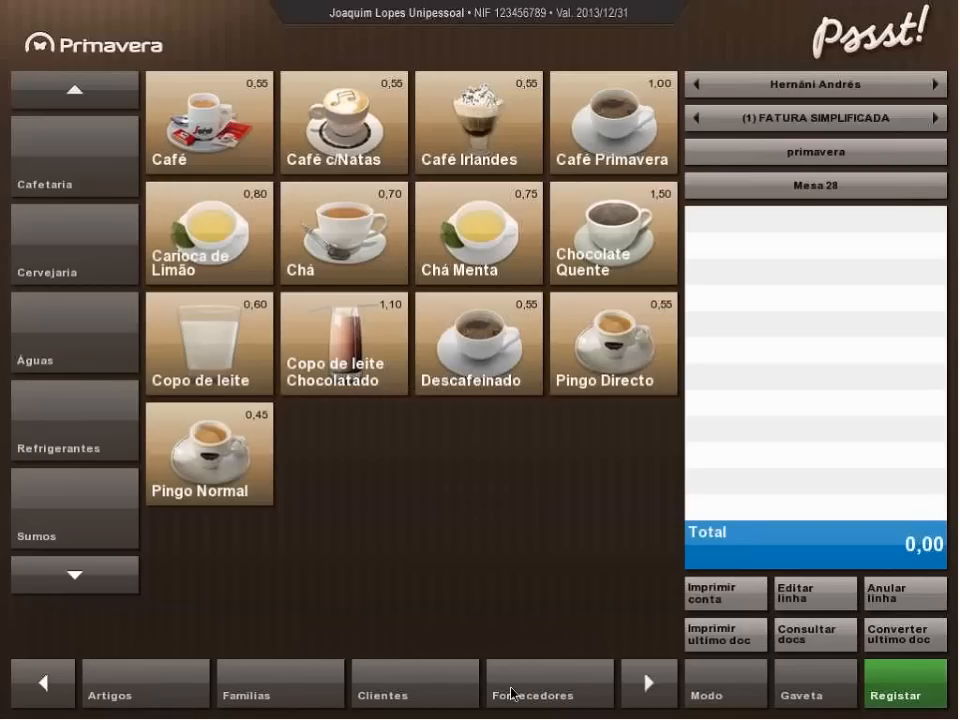
click(150, 698)
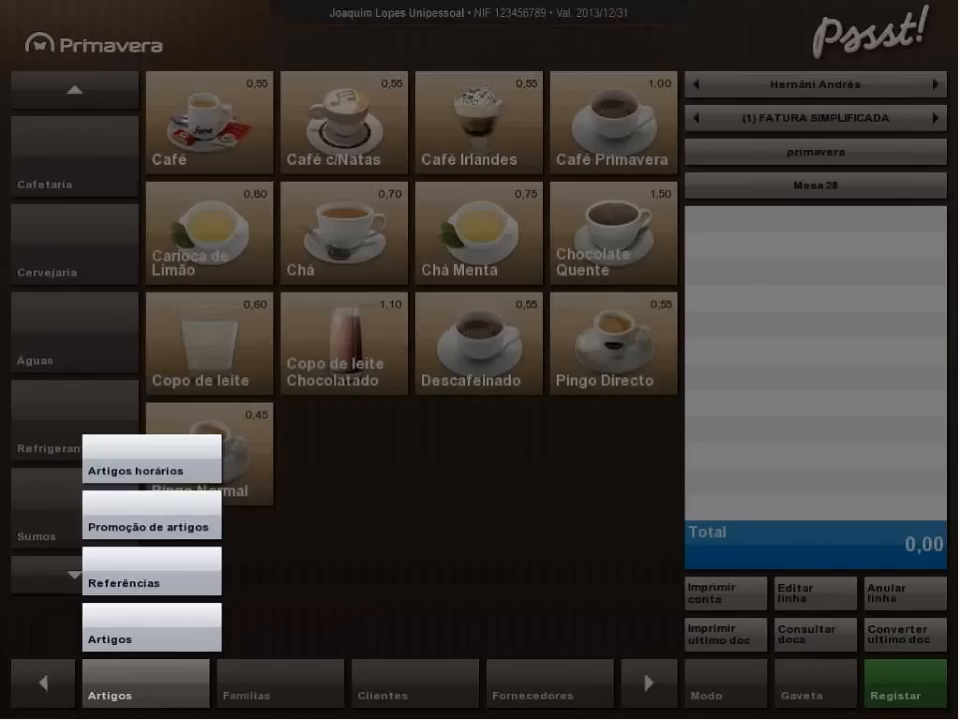
click(150, 477)
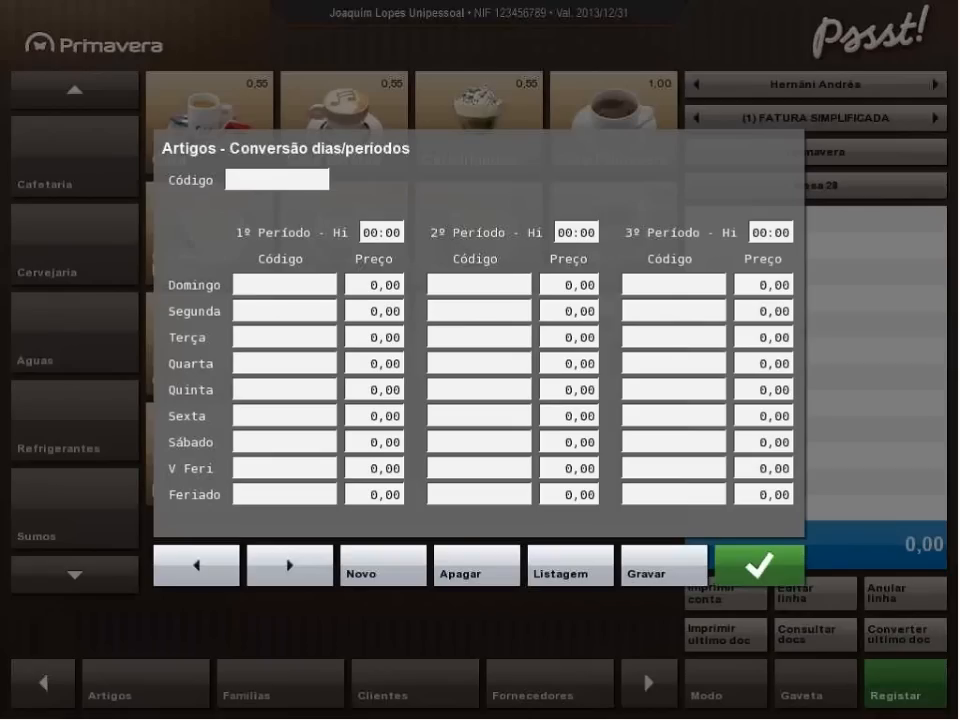
click(275, 185)
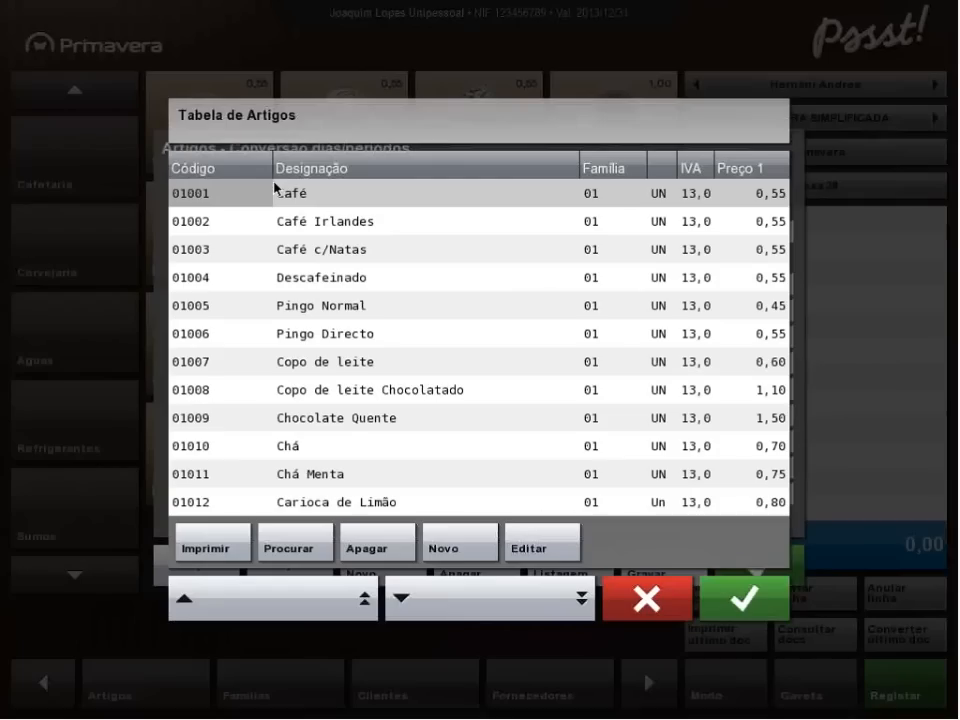
click(744, 598)
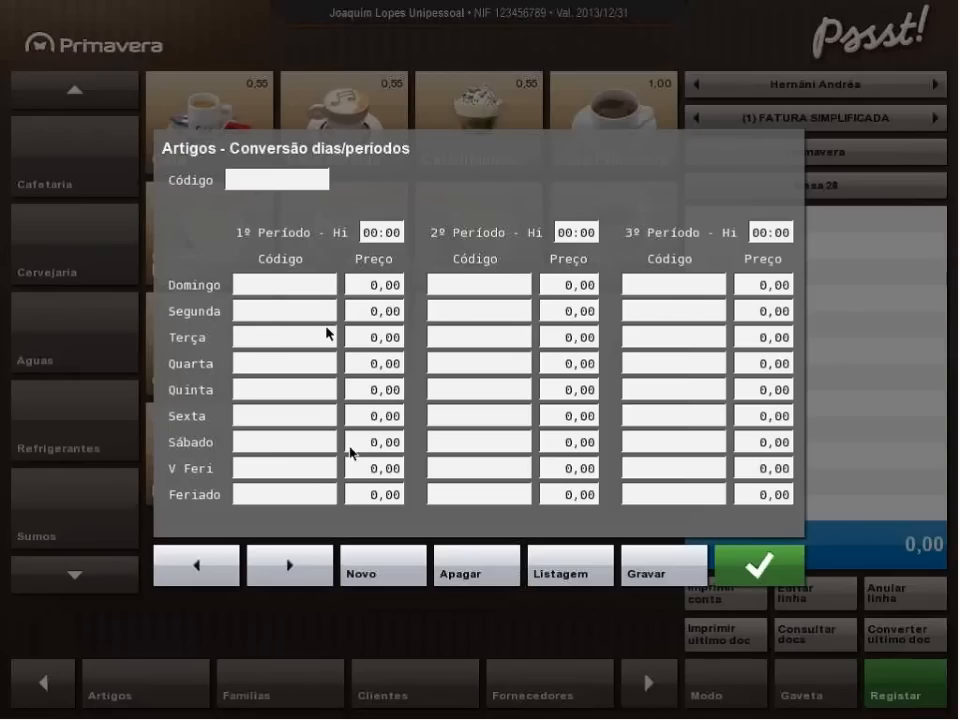
click(756, 569)
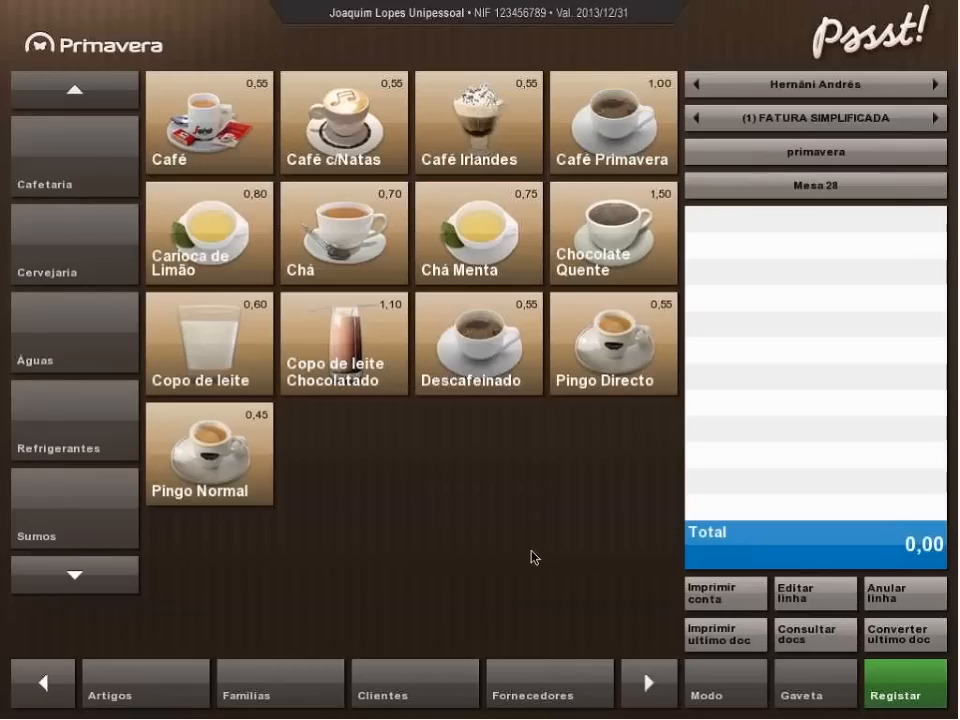
click(654, 686)
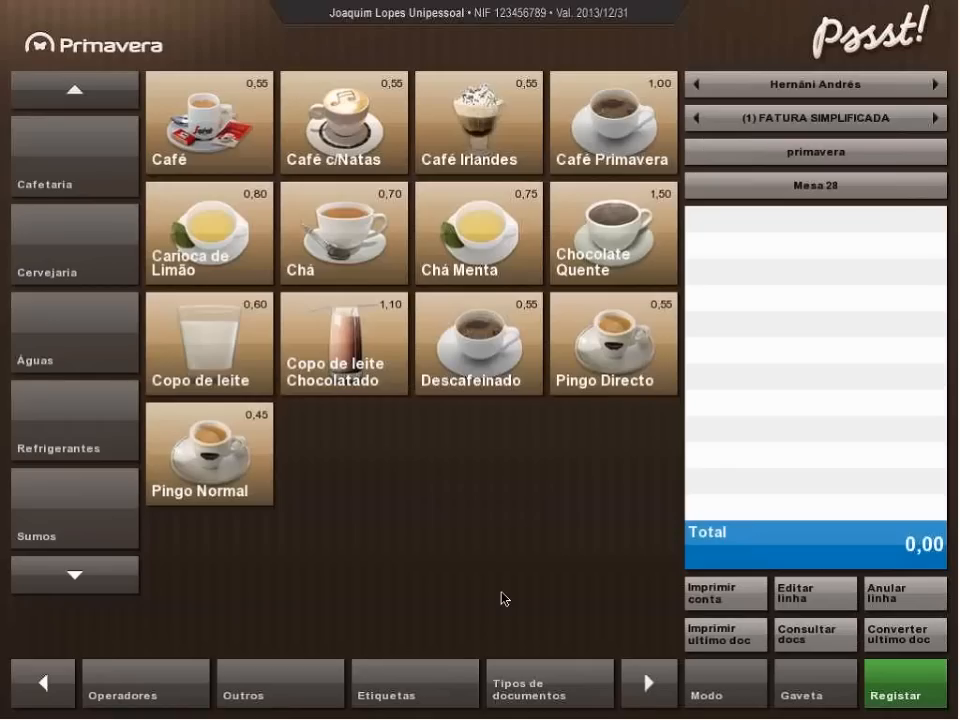
Switch to the pssst PowerPoint slide show and advance to the "Adira já!" subscription pricing slide.
key(alt+Tab)
key(super)
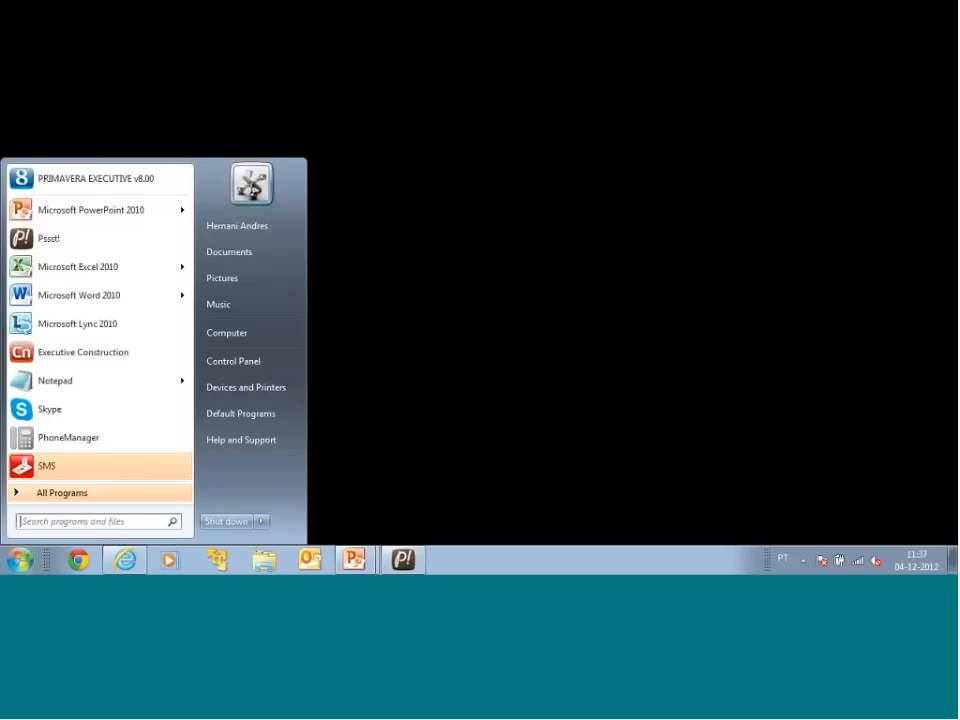
mouse_move(354, 560)
click(350, 525)
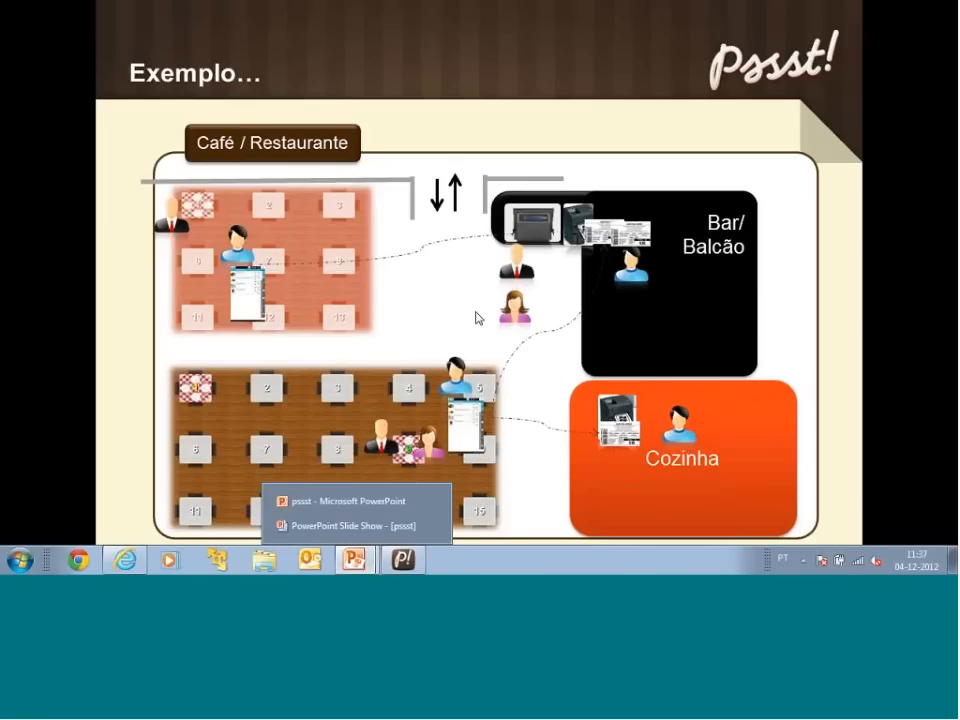
click(442, 318)
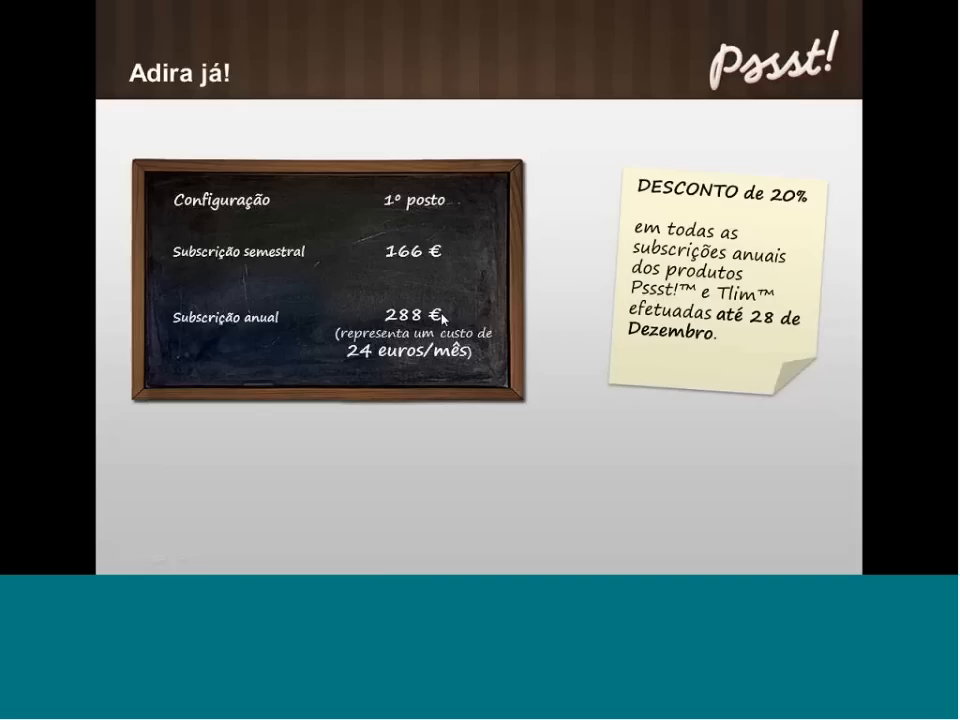